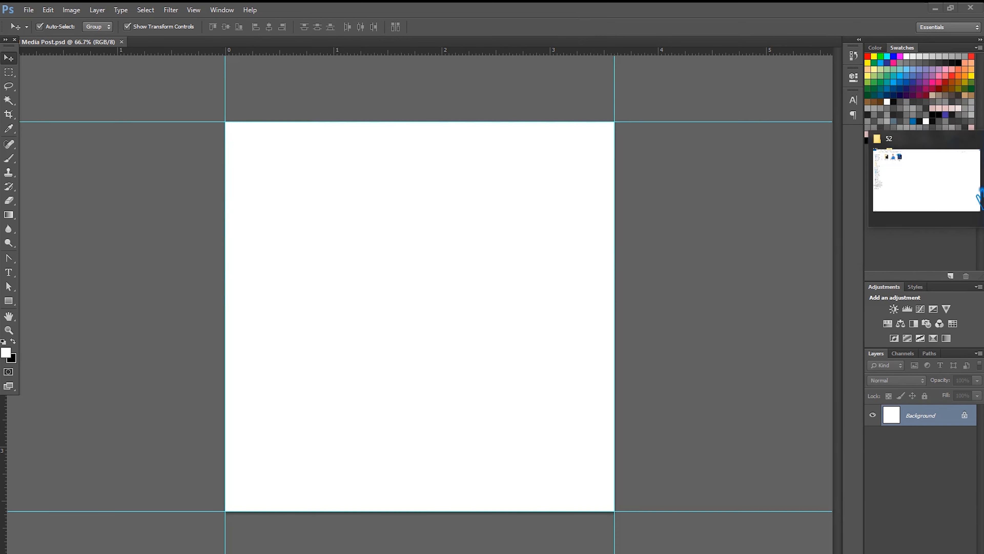
- Place the nurse photo scaled to 147.81%, flush against the canvas's right and bottom edges
key(alt+Tab)
drag(180, 87, 451, 313)
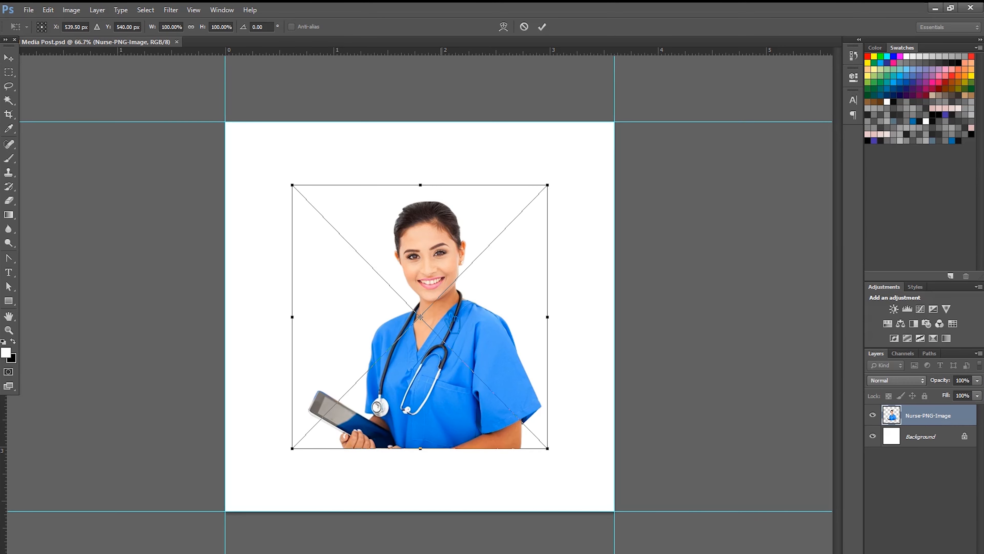
drag(477, 365, 551, 424)
drag(359, 248, 237, 121)
drag(442, 354, 562, 351)
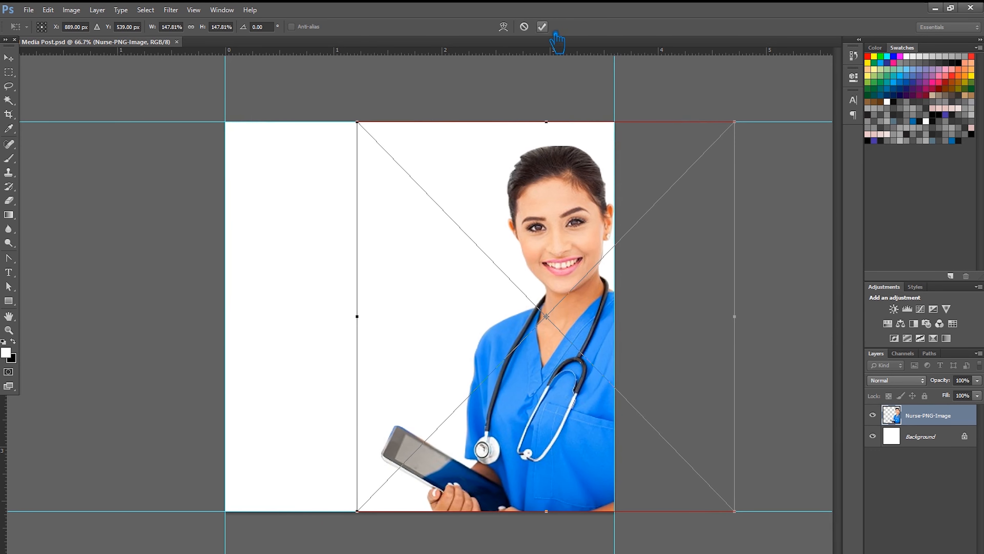
click(542, 26)
- Save the document as Media Post.psd
key(ctrl+s)
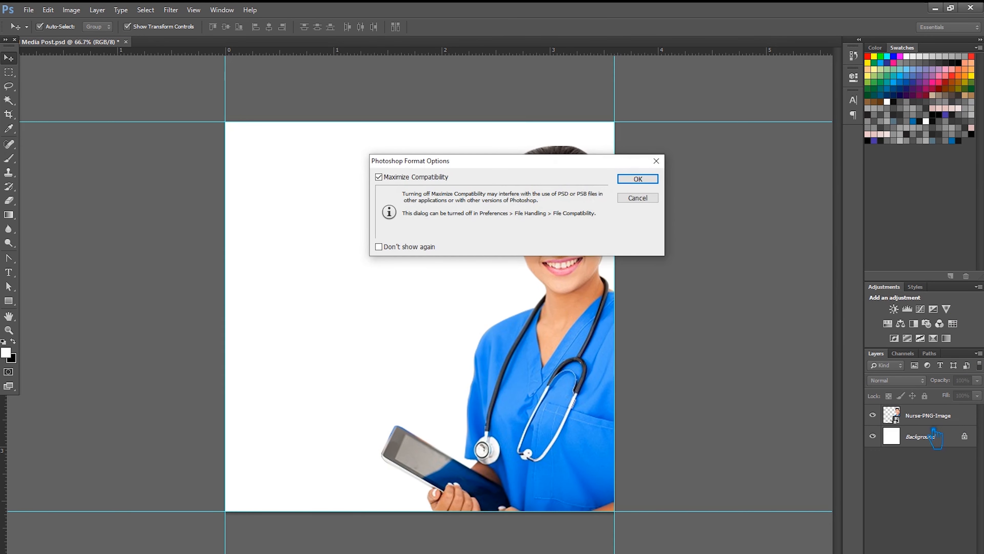
click(647, 180)
click(947, 438)
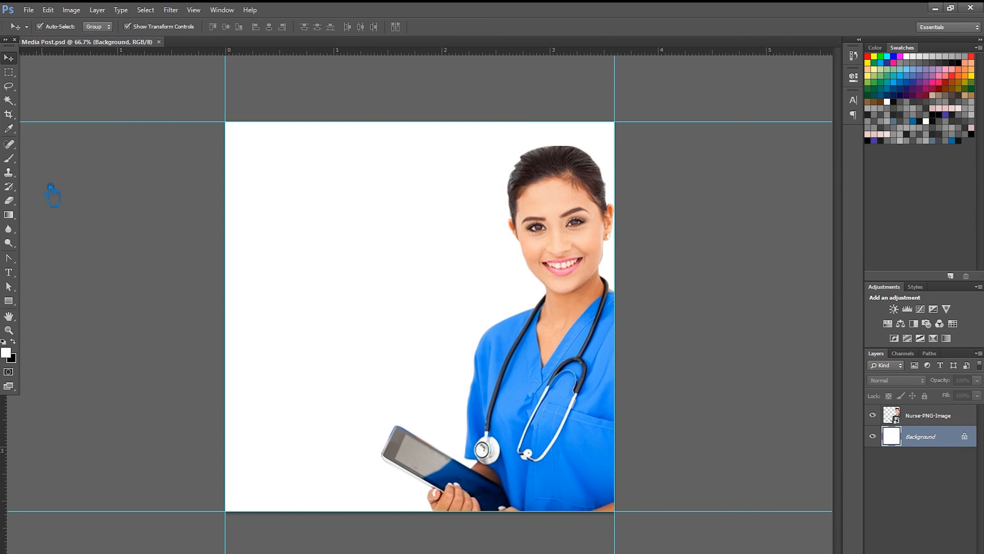
- Draw a rectangle shape covering the whole canvas
click(9, 301)
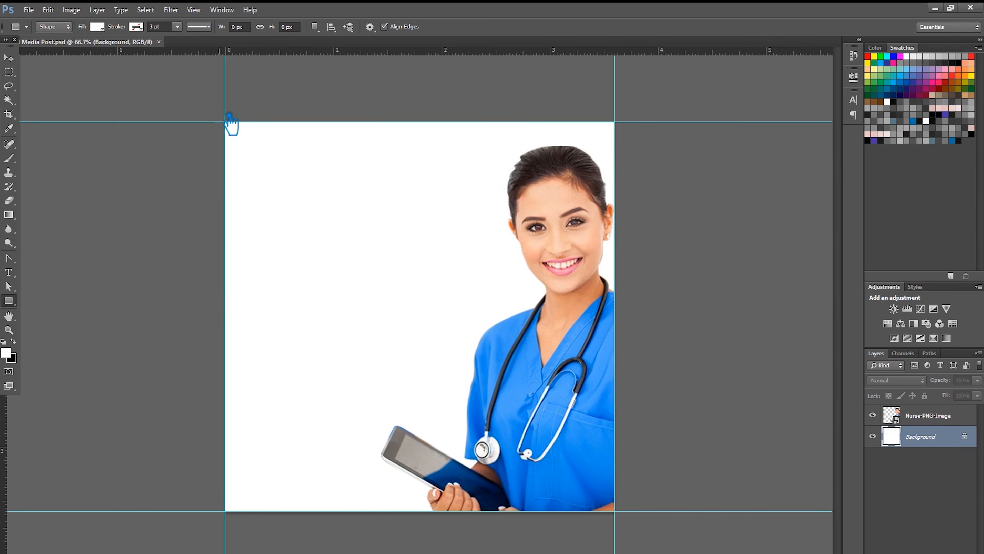
drag(229, 122, 632, 508)
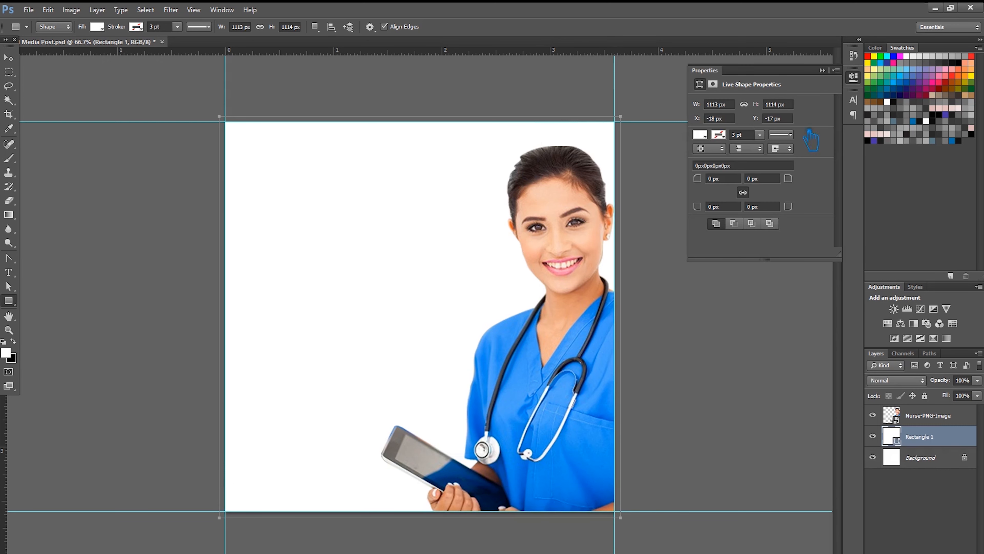
click(823, 70)
click(8, 58)
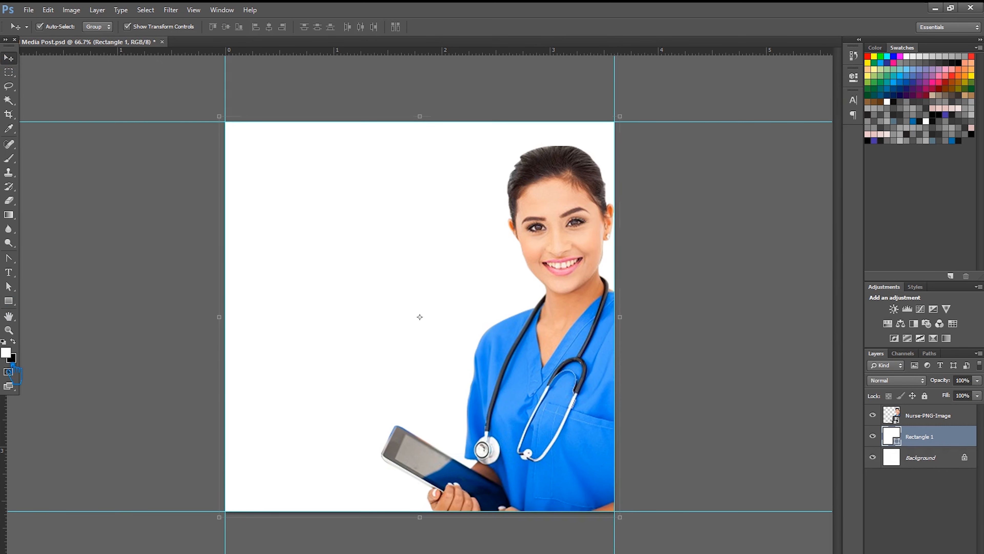
click(9, 300)
- Fill the rectangle with a dark navy, darkened from the blue of the nurse's scrubs
click(97, 26)
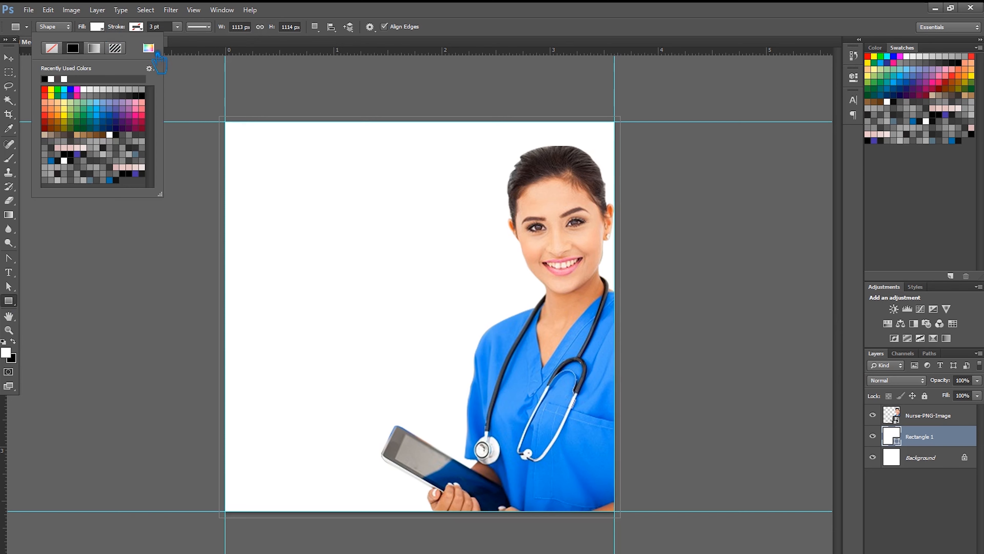
click(149, 48)
click(495, 411)
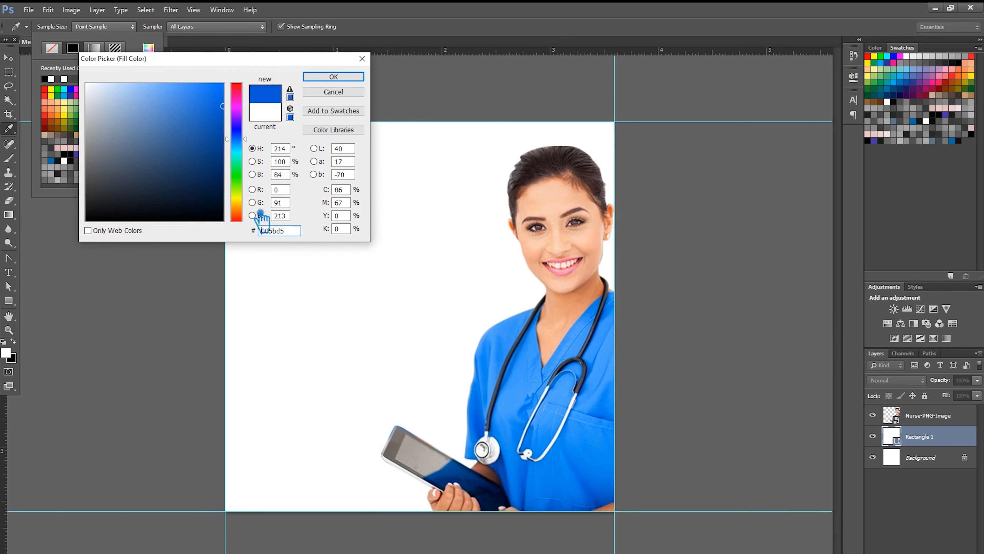
click(211, 151)
click(358, 77)
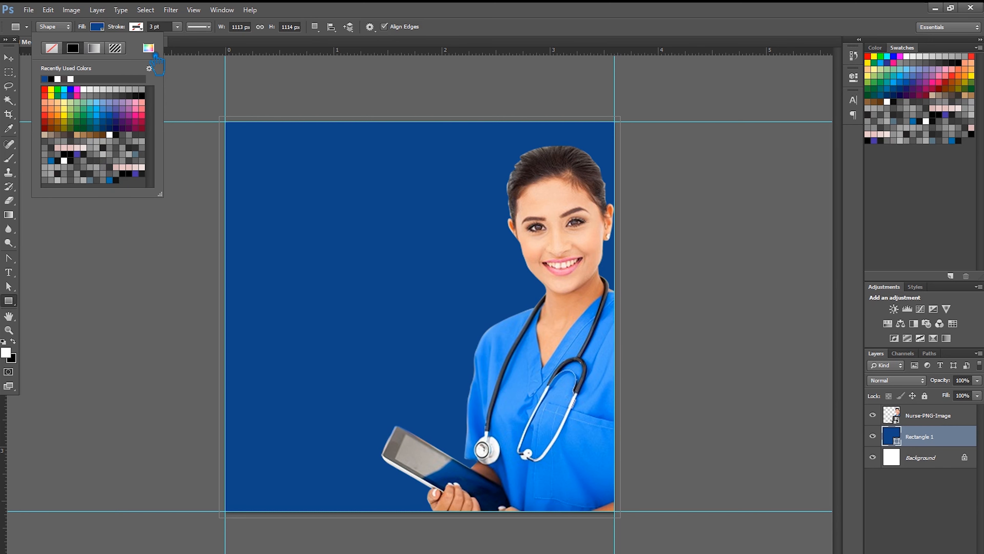
click(148, 47)
click(205, 166)
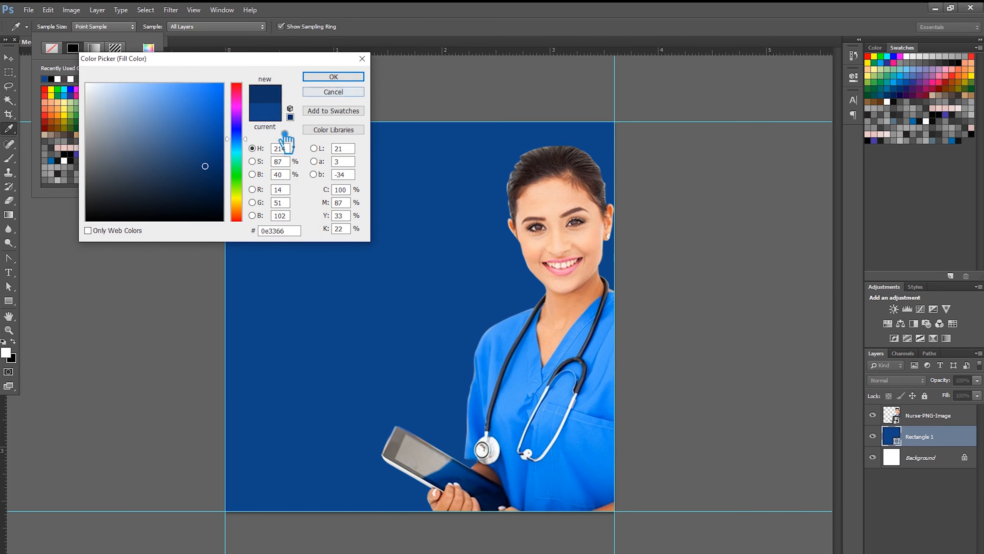
click(198, 172)
click(334, 78)
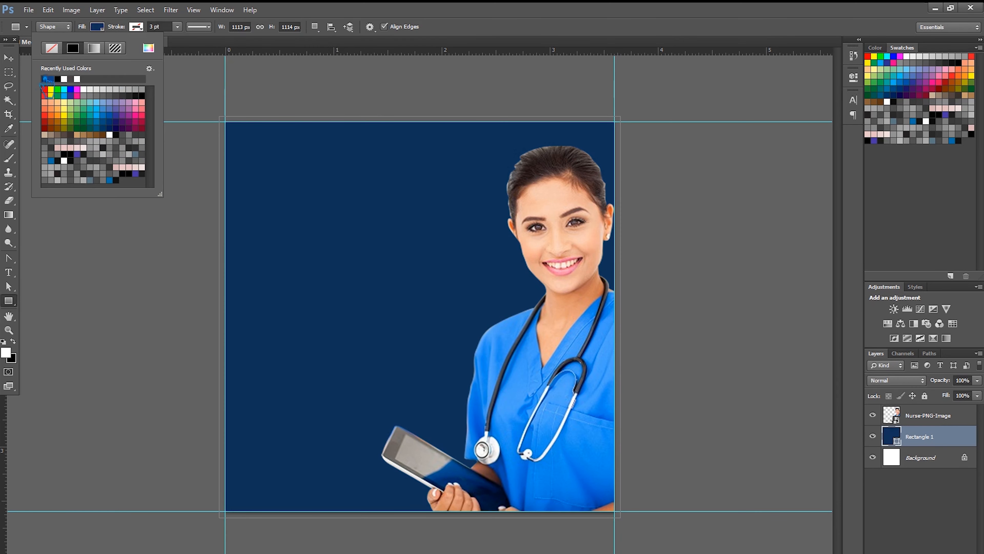
key(v)
click(663, 242)
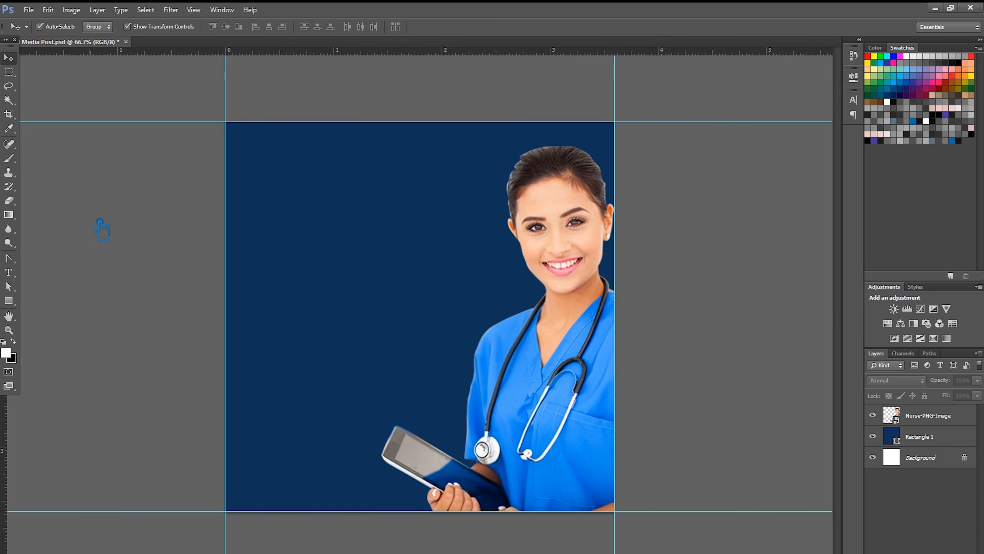
- Save the document and create a small 0.125 in square with the Rectangle tool
key(ctrl+s)
click(9, 272)
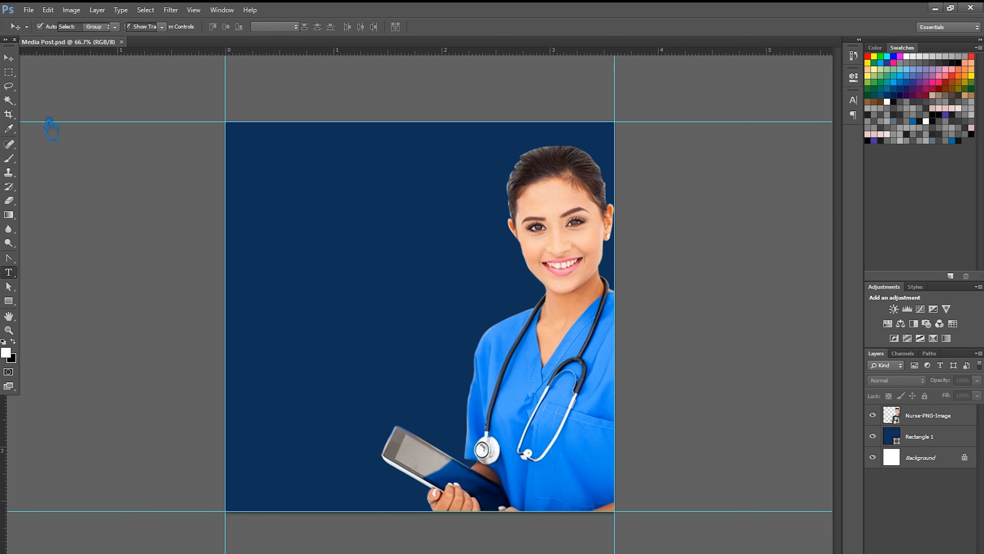
key(v)
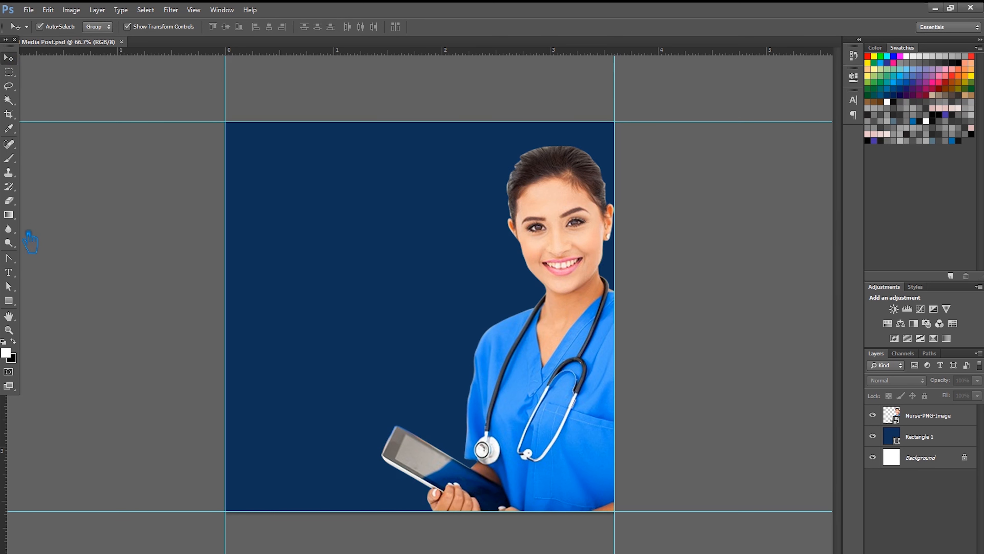
click(8, 300)
click(47, 304)
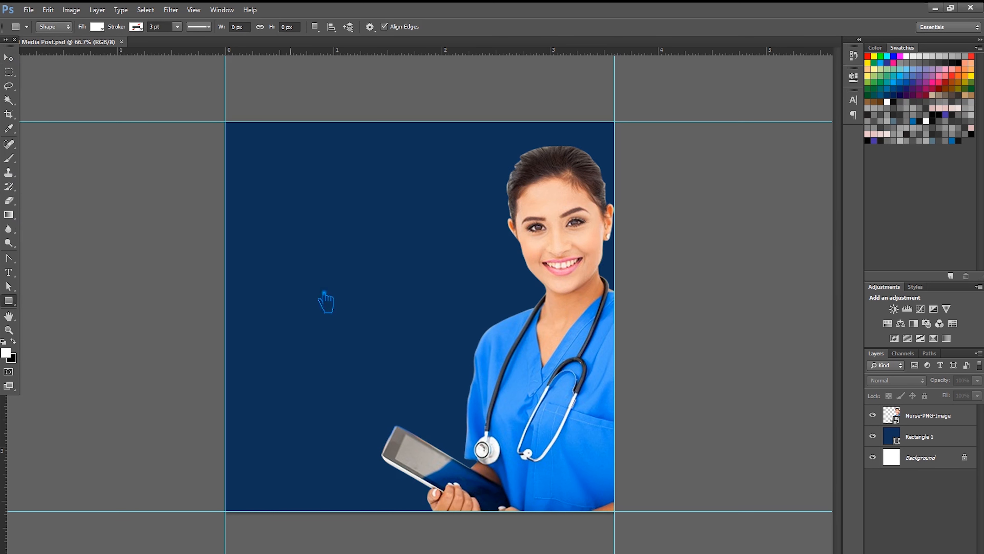
click(410, 294)
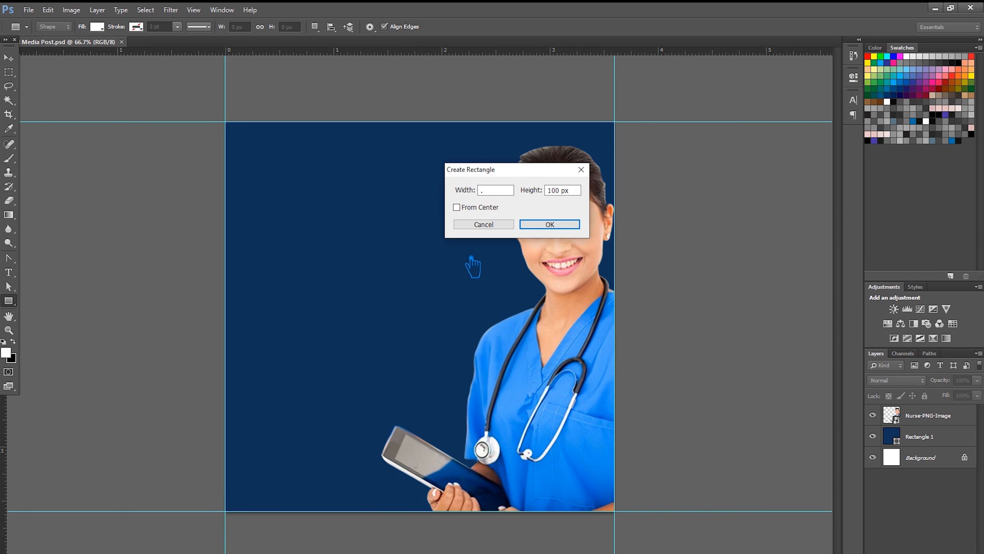
drag(512, 190, 434, 194)
key(Tab)
text(.125in)
click(551, 224)
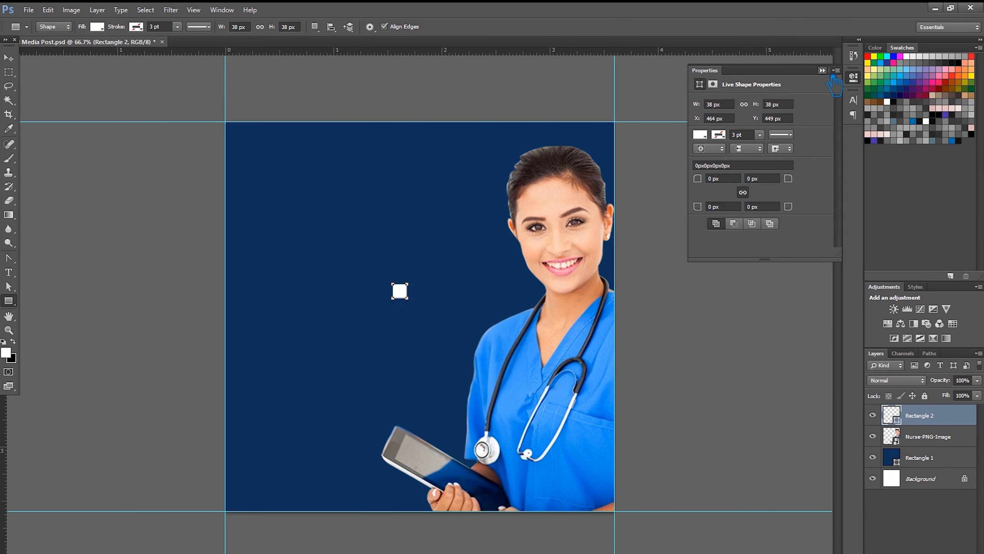
- Move the small square toward the top-left corner, then delete it
click(8, 72)
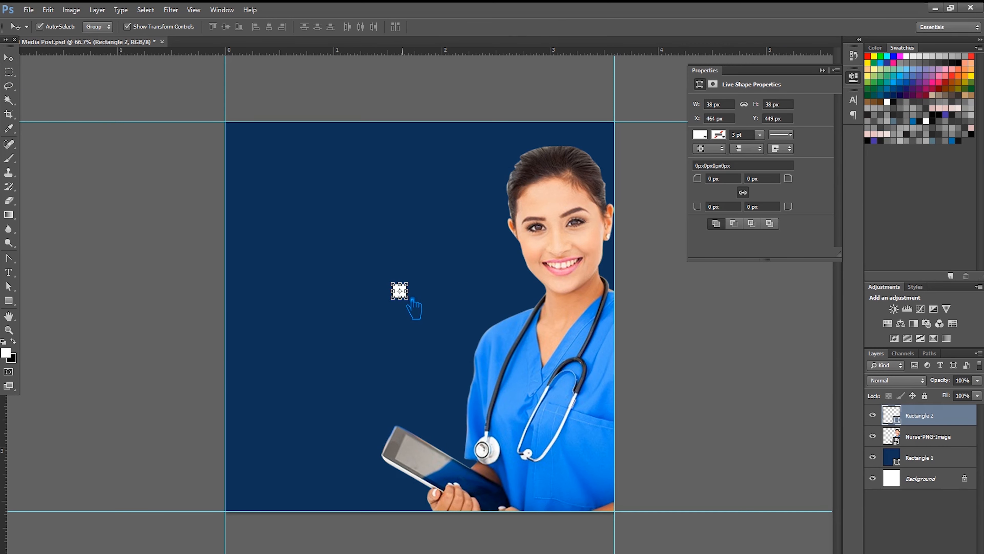
key(ctrl+t)
alt+click(307, 236)
key(ctrl+z)
scroll(407, 307, up, 11)
drag(393, 271, 120, 90)
drag(243, 137, 534, 422)
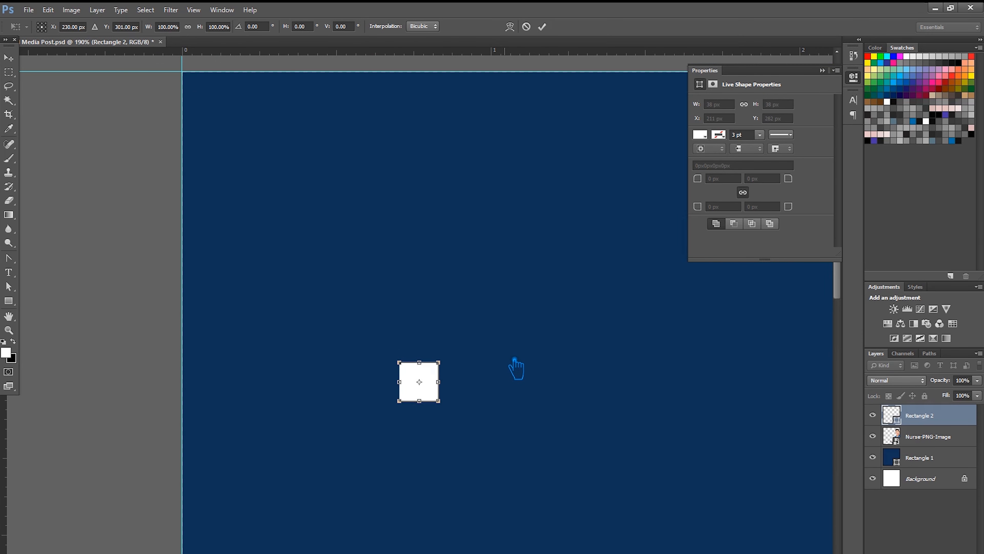
click(14, 56)
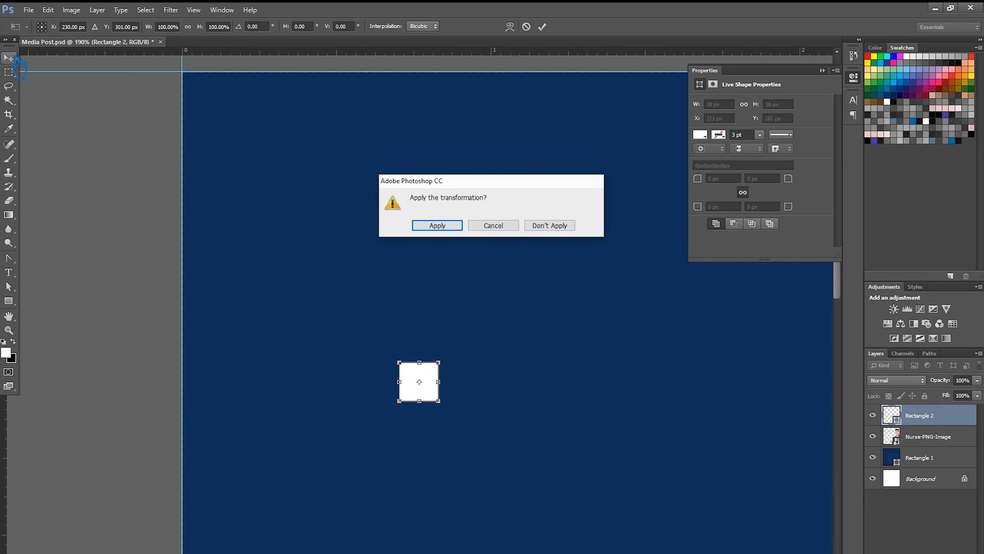
click(435, 225)
key(Delete)
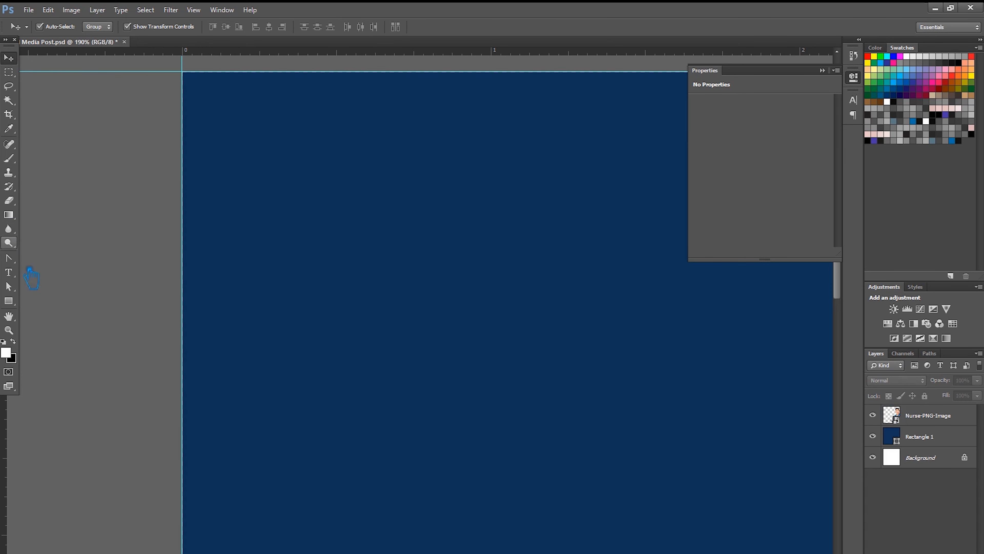
- Create a 0.25 in by 0.25 in white square
click(8, 301)
click(412, 279)
text(.25 in)
click(576, 193)
drag(514, 190, 450, 189)
key(ctrl+c)
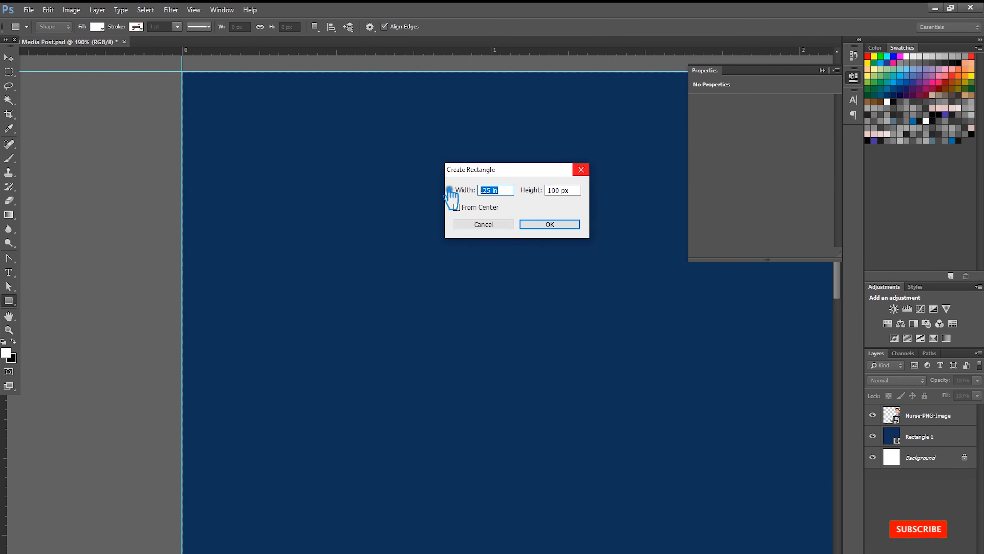
drag(578, 190, 526, 191)
key(ctrl+v)
click(553, 225)
- Place the square in the top-left corner and add guides at its right and bottom edges
click(15, 59)
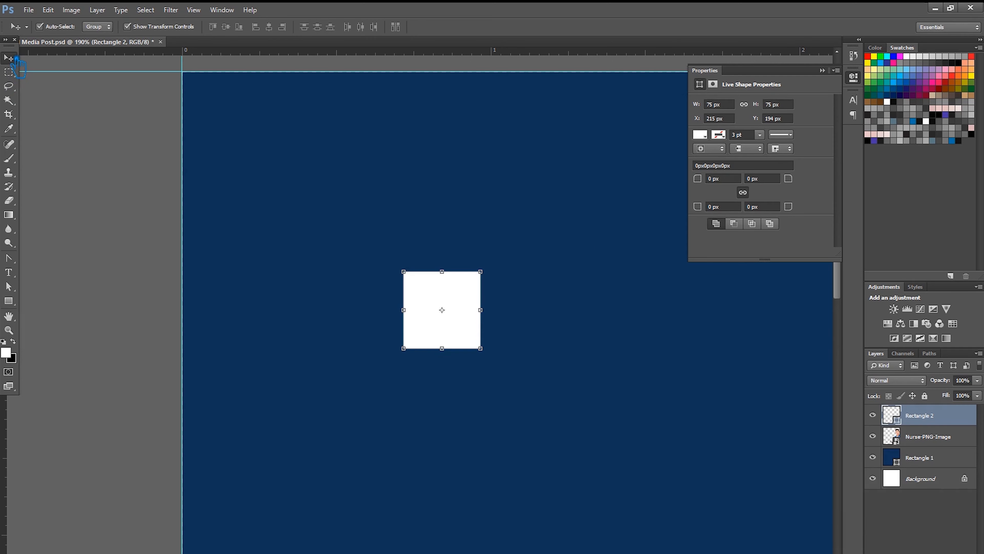
drag(466, 321, 243, 114)
drag(12, 423, 268, 110)
drag(245, 59, 301, 149)
- Move the square to the bottom-right corner and add guides at its top and left edges
scroll(349, 189, down, 4)
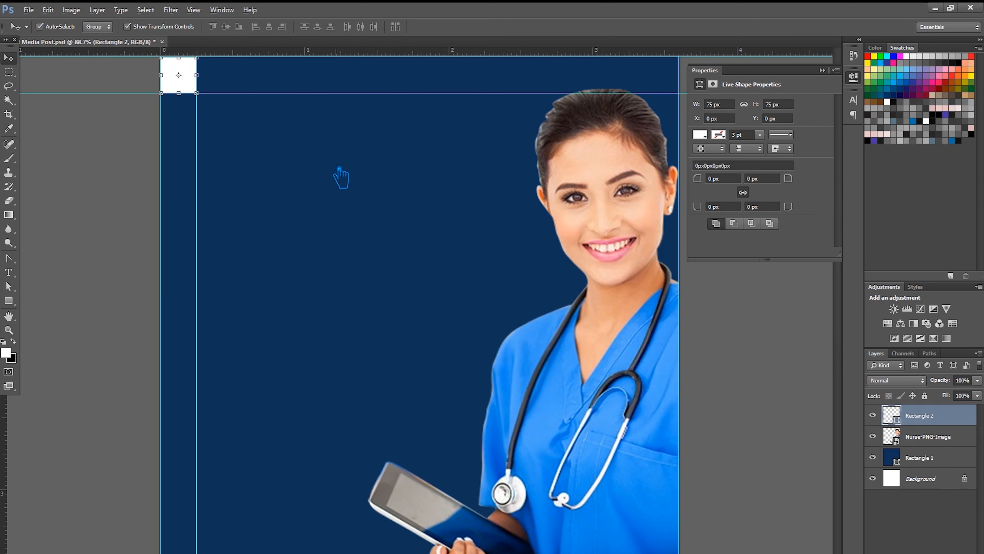
drag(193, 90, 677, 553)
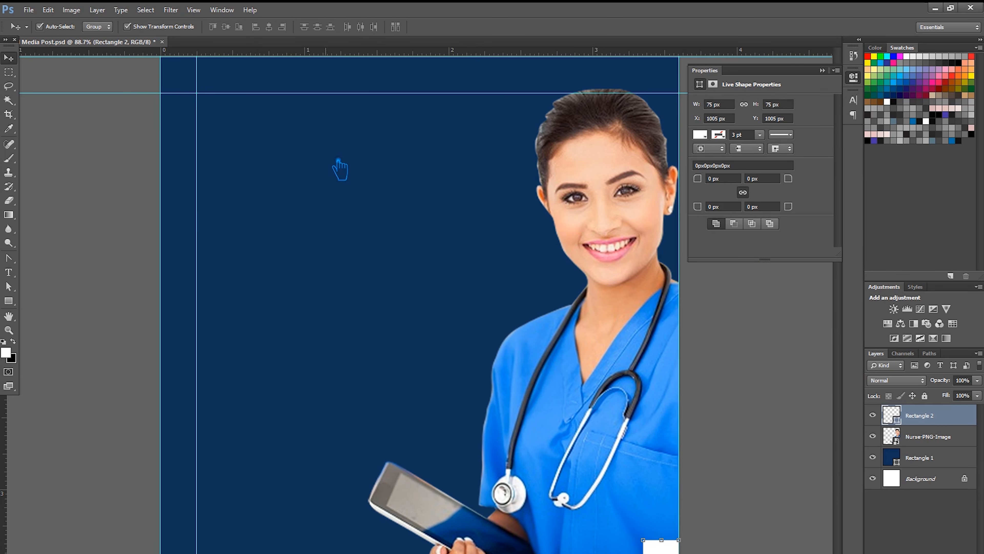
scroll(360, 193, down, 1)
drag(290, 53, 659, 520)
drag(4, 488, 622, 543)
- Delete the white helper square and collapse the properties panel
click(748, 489)
click(654, 538)
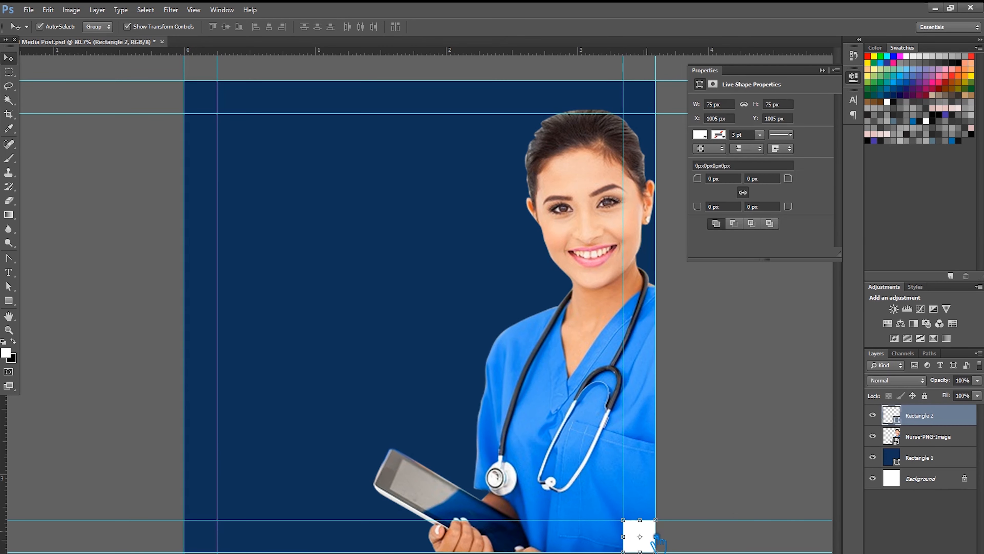
key(Delete)
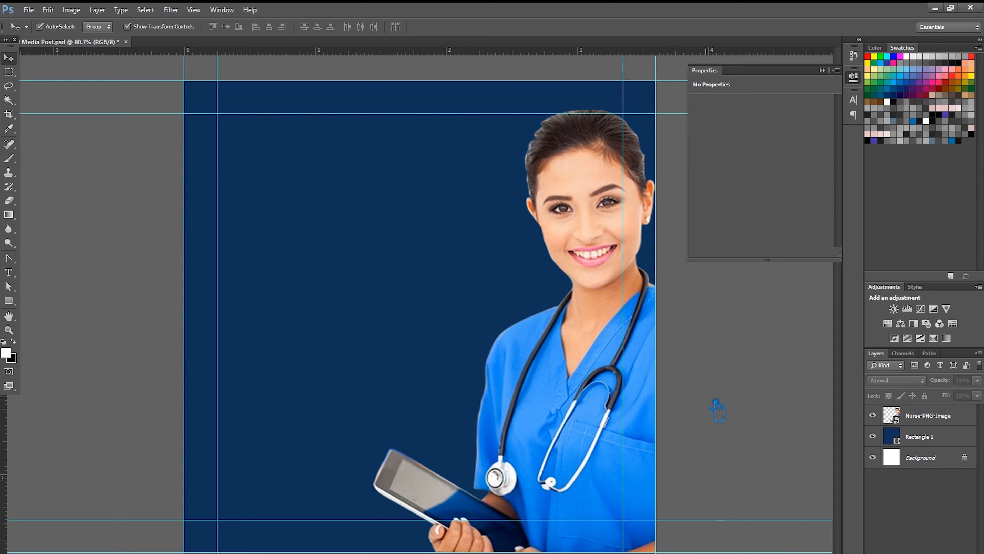
click(823, 70)
- Save, then type a HEALTHCARE headline at the navy panel's top left
key(ctrl+s)
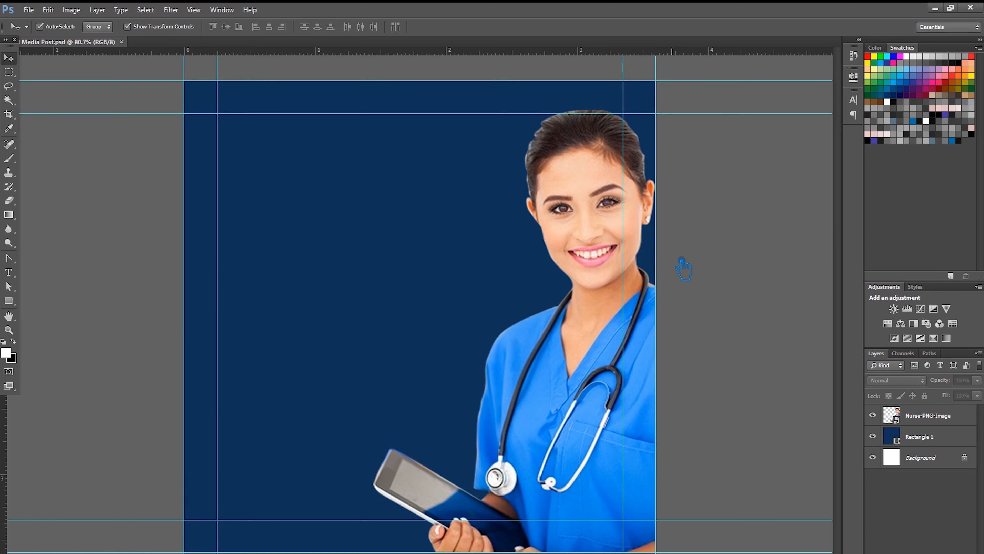
click(8, 272)
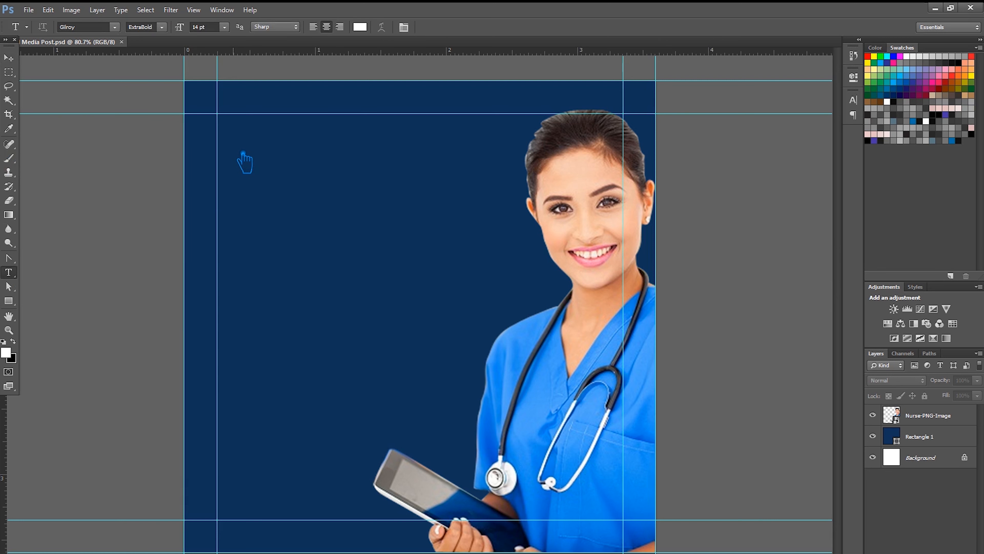
click(233, 148)
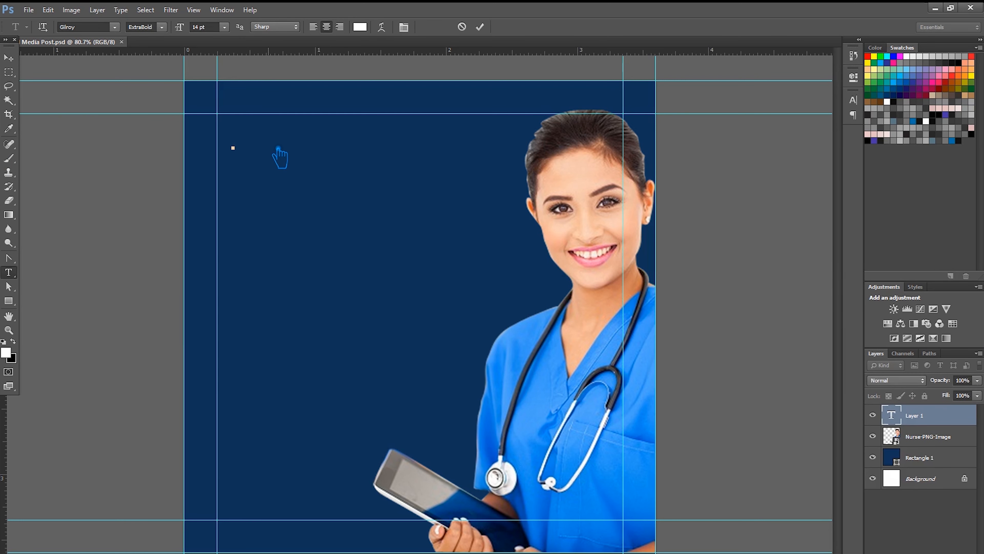
text(HEALT)
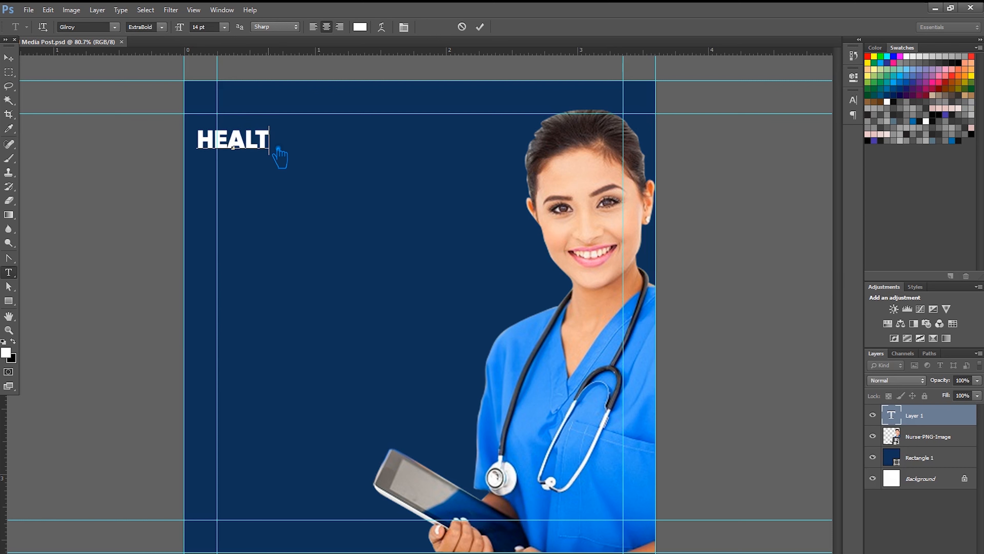
text(HCARE)
click(9, 58)
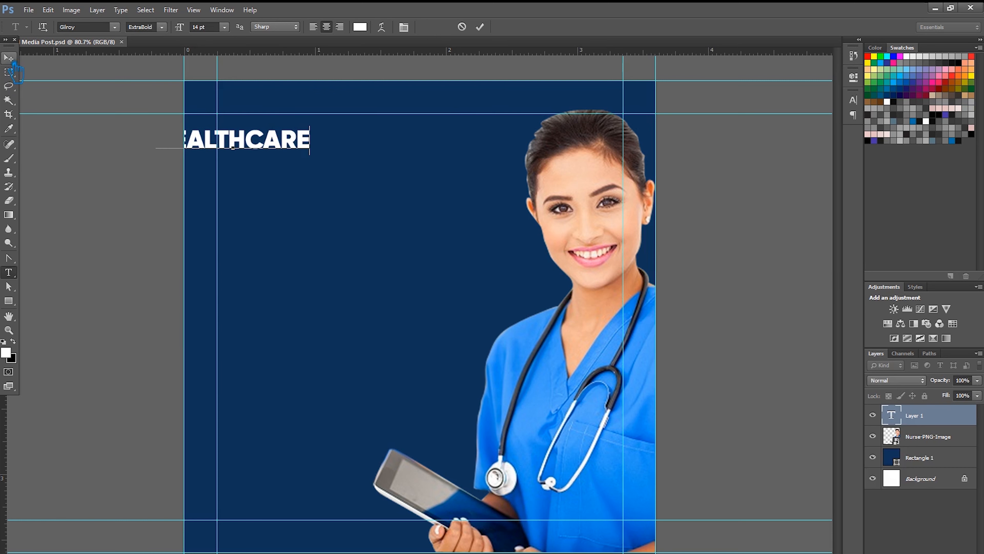
drag(323, 152, 382, 136)
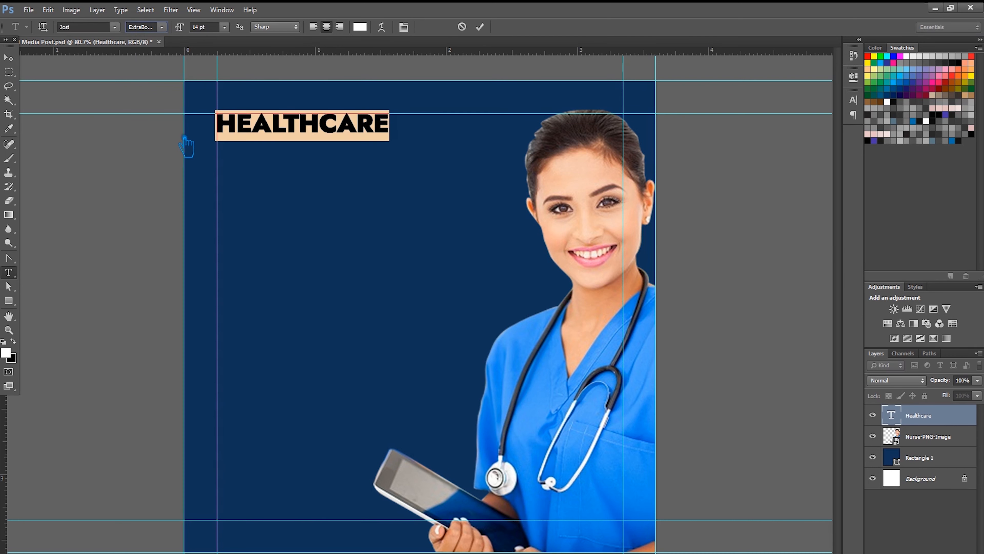
- Set HEALTHCARE to Jost Medium with -50 letter tracking
key(Down)
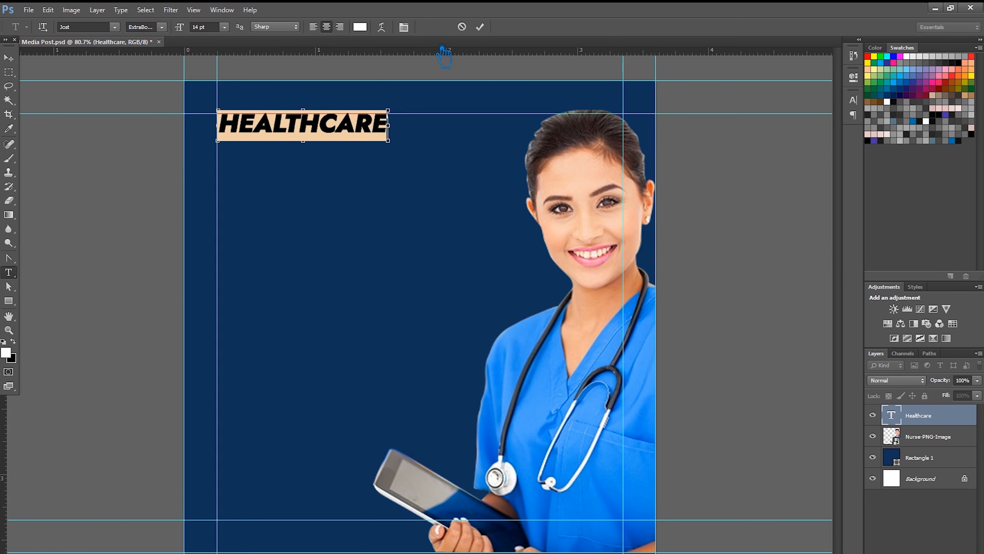
key(Up)
click(162, 27)
click(166, 94)
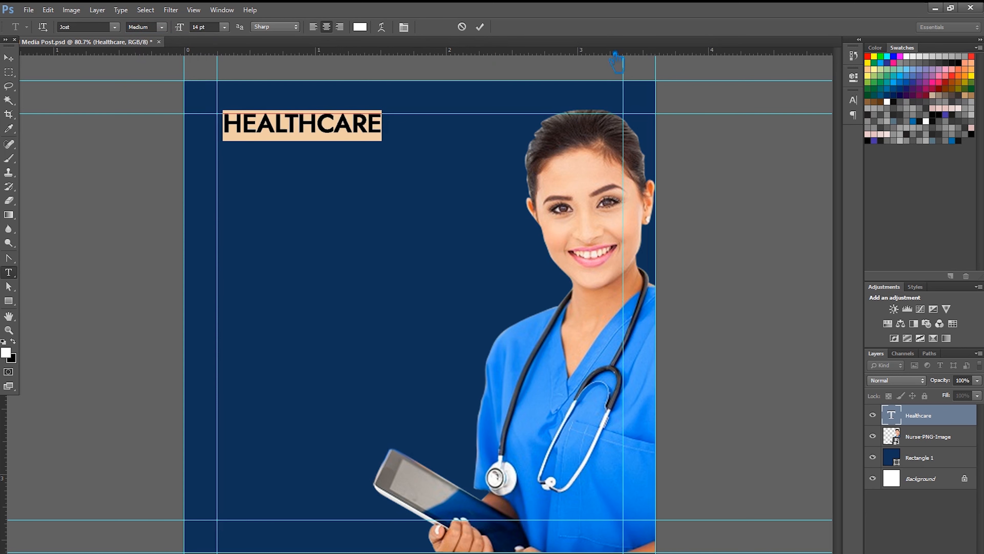
click(854, 99)
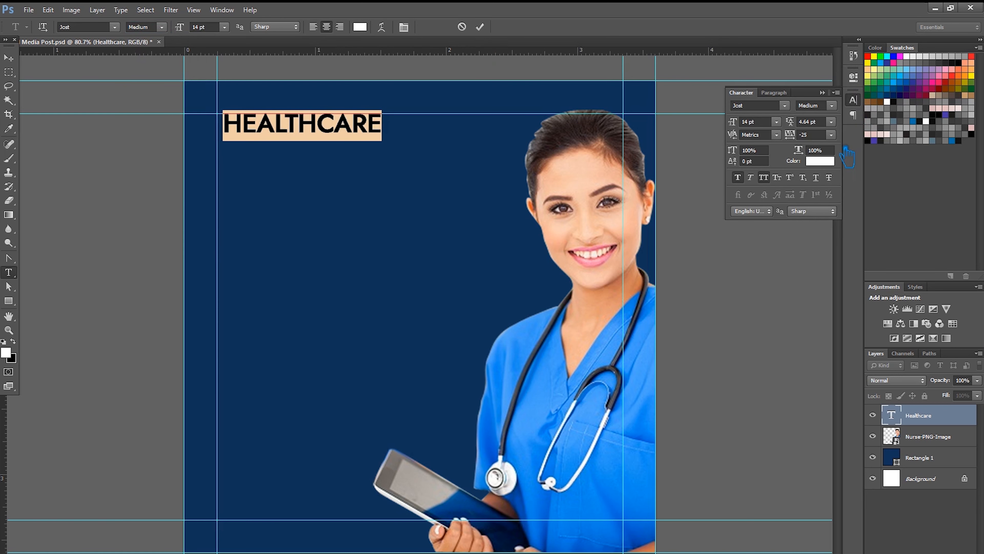
click(832, 135)
click(838, 187)
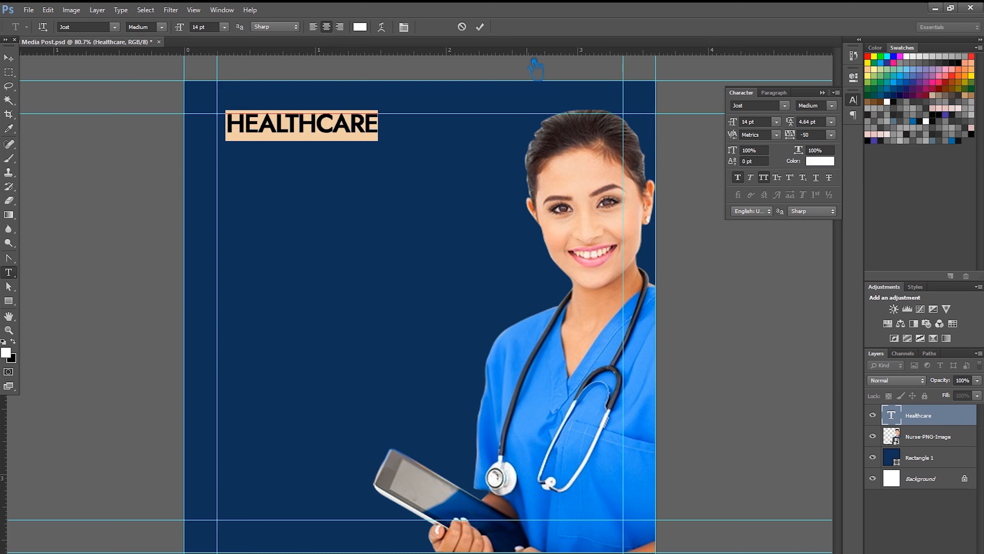
click(480, 27)
- Shift HEALTHCARE about 27 px left and save the document
click(8, 59)
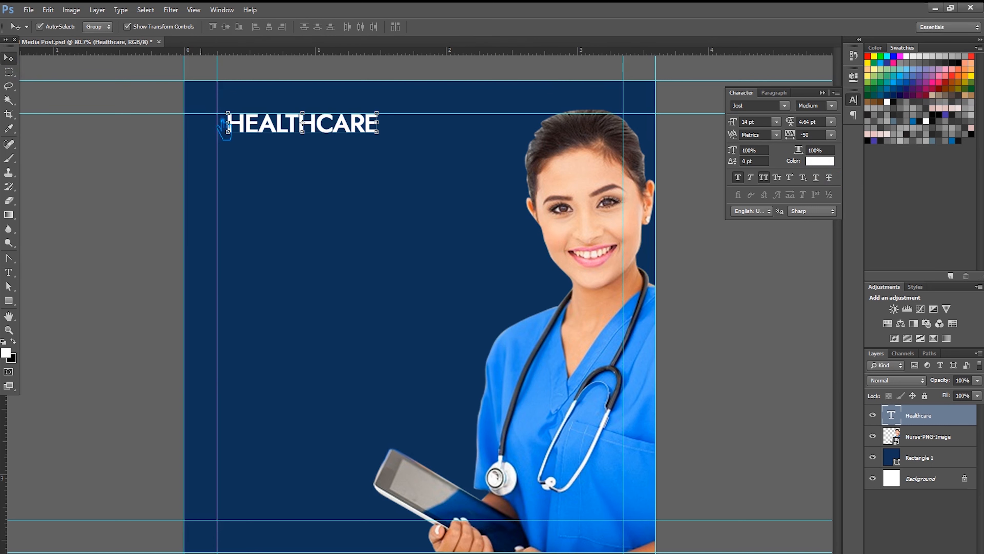
drag(358, 134, 346, 134)
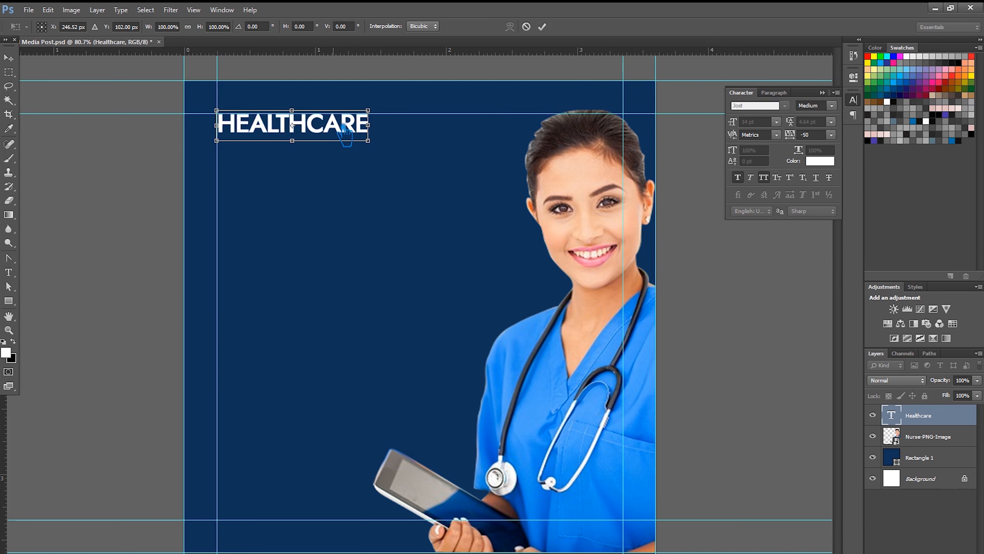
click(542, 27)
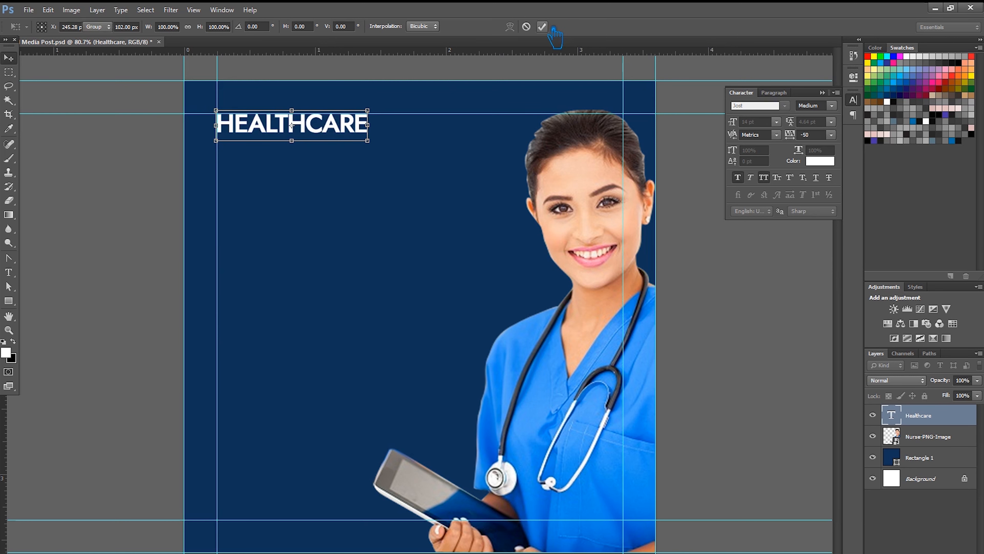
click(704, 244)
key(ctrl+s)
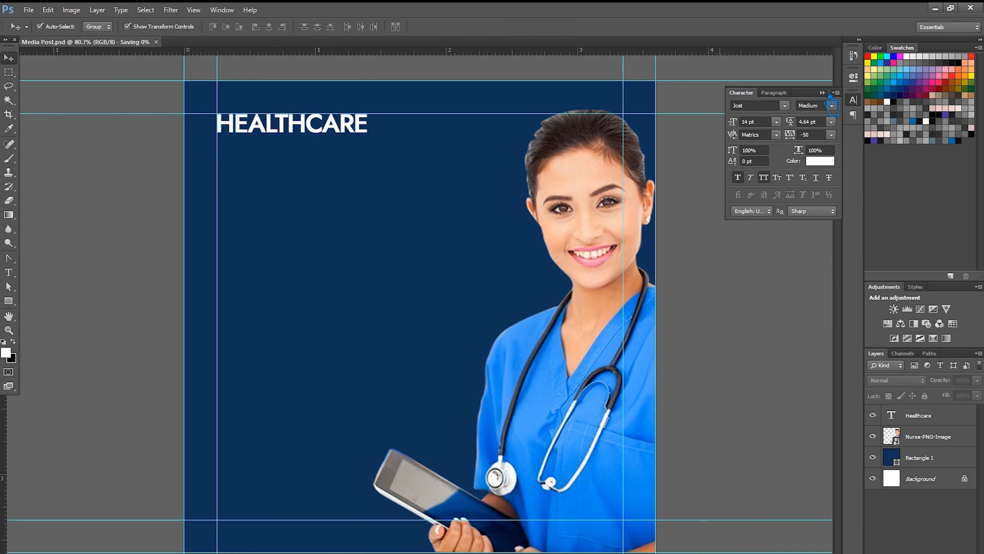
click(831, 96)
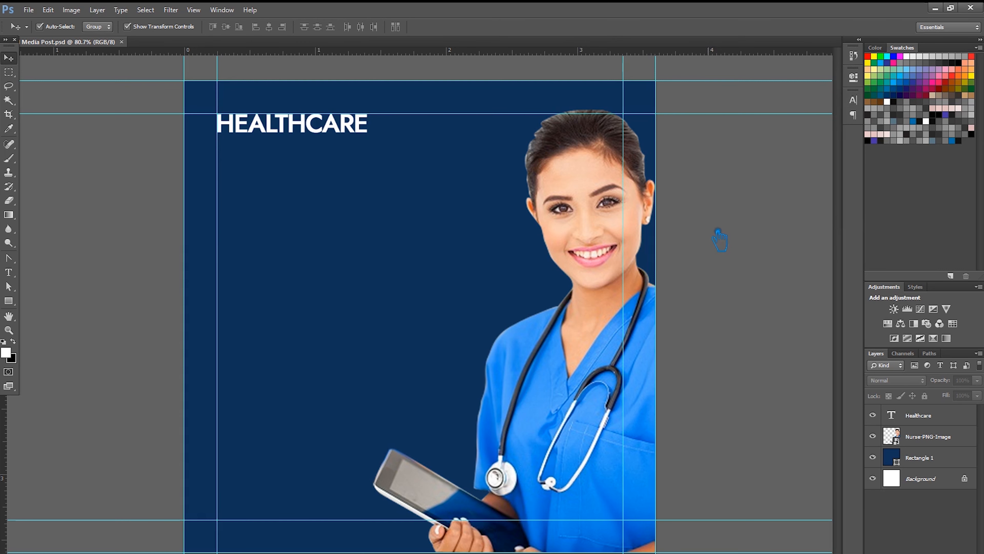
- Colour the word HEALTH light blue sampled from the nurse's scrubs
click(9, 272)
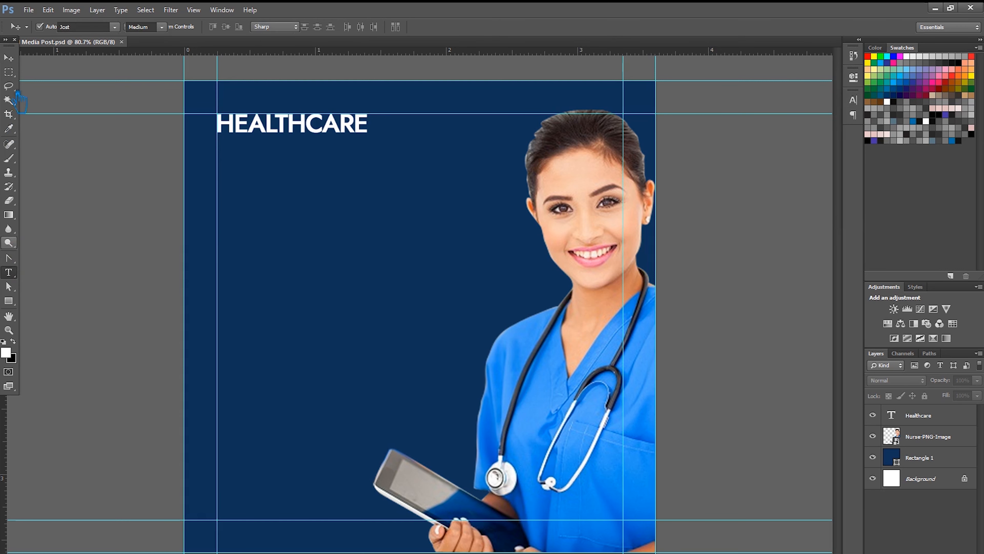
drag(307, 124, 116, 223)
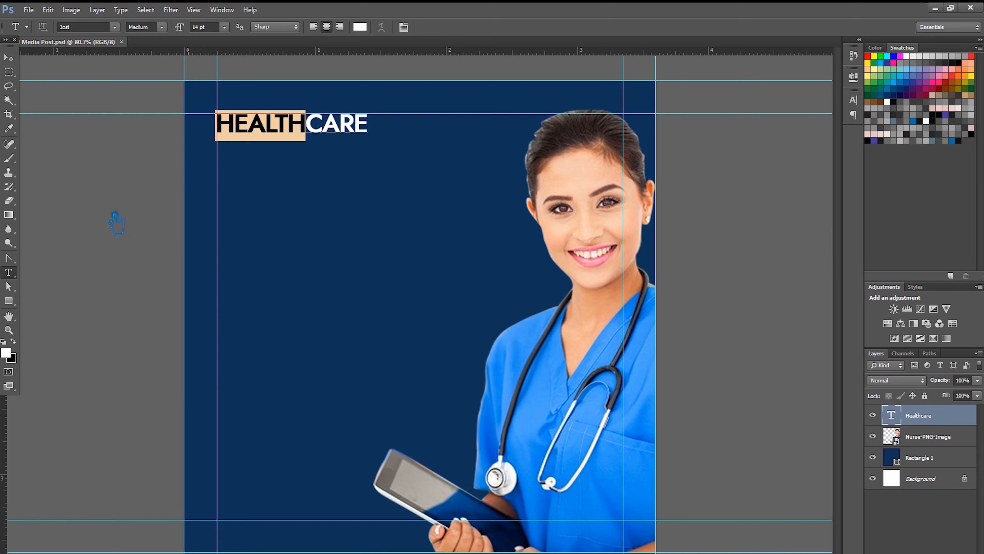
click(5, 352)
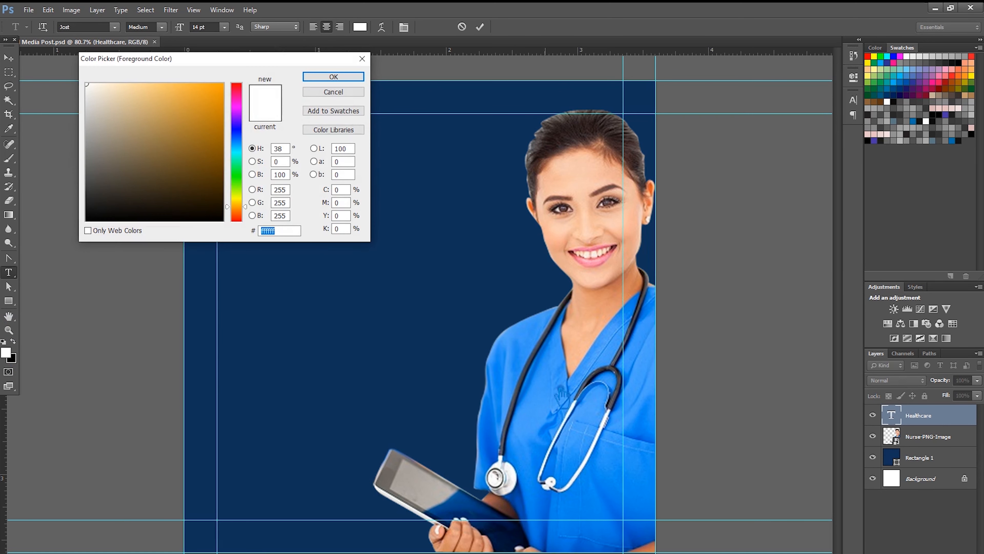
click(550, 416)
click(349, 77)
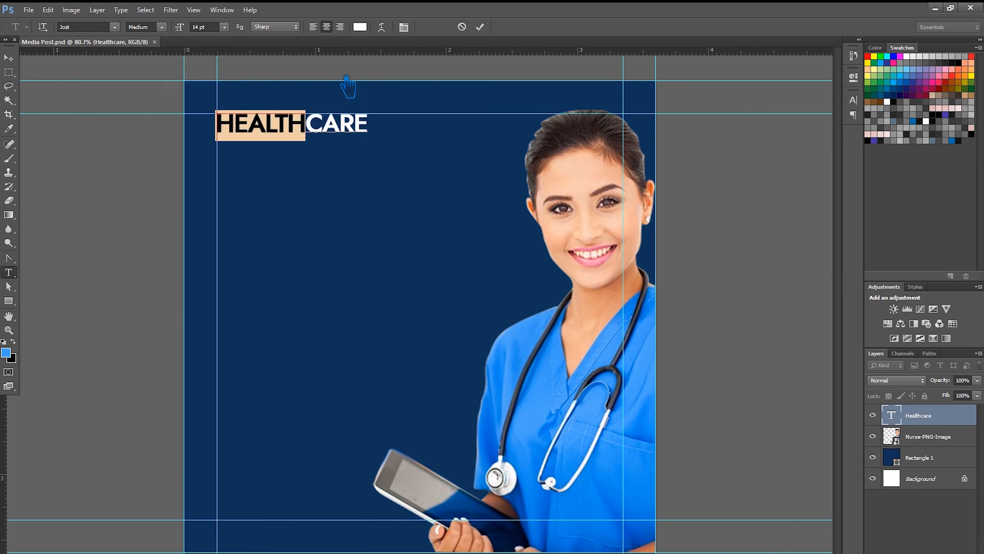
click(316, 124)
click(480, 26)
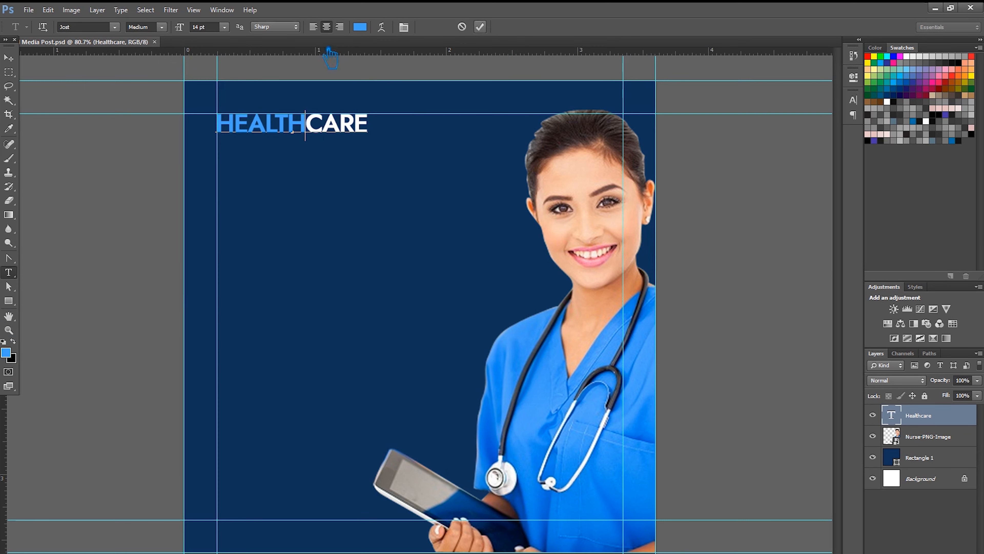
- Duplicate the HEALTHCARE text layer
key(v)
click(97, 188)
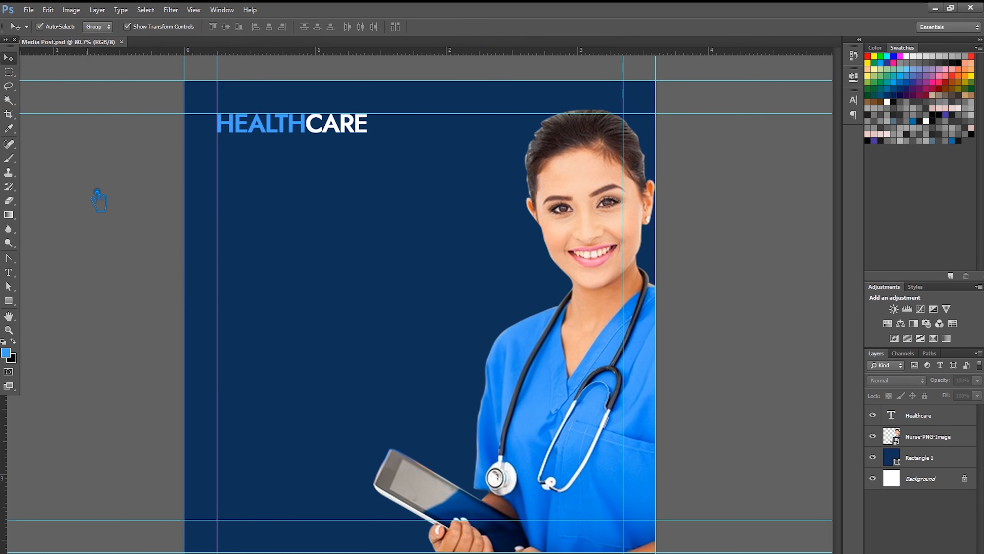
click(309, 136)
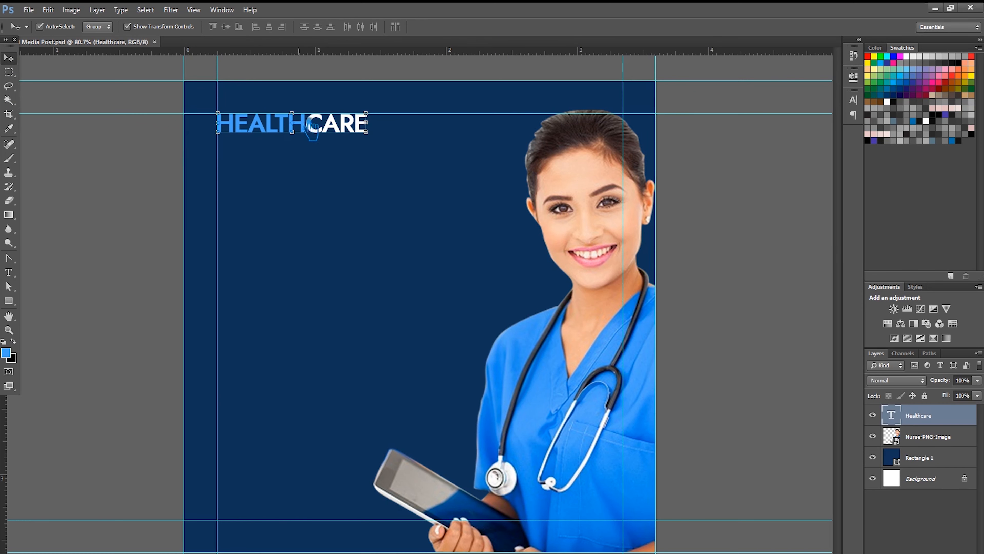
key(ctrl+j)
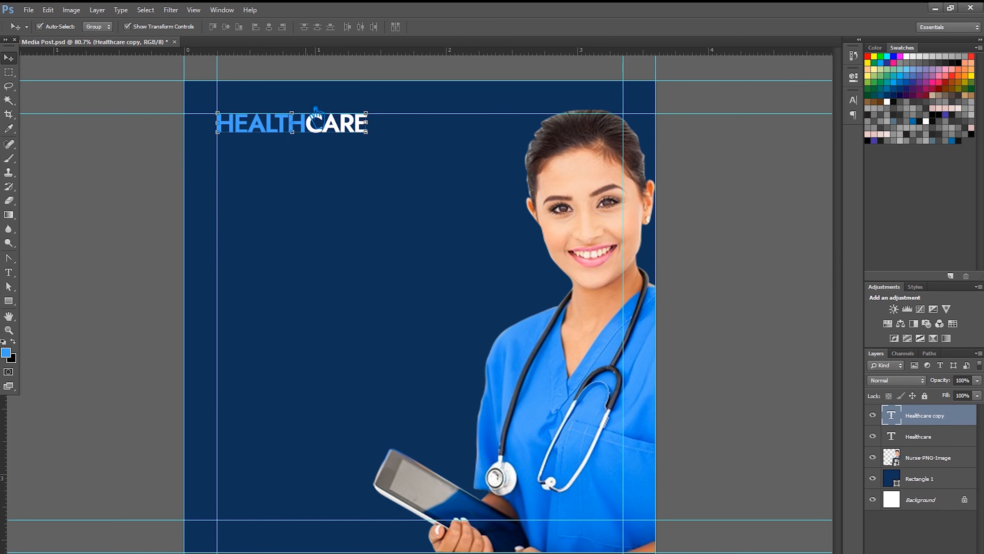
- Move the HEALTHCARE copy below the original and retype it as 24/7
key(ctrl+t)
drag(316, 122, 316, 156)
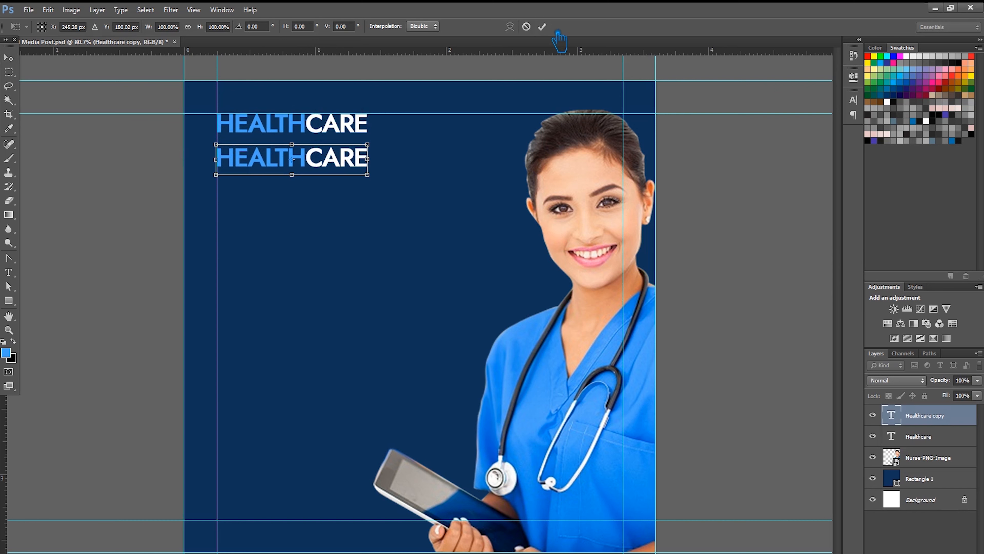
click(542, 27)
click(11, 272)
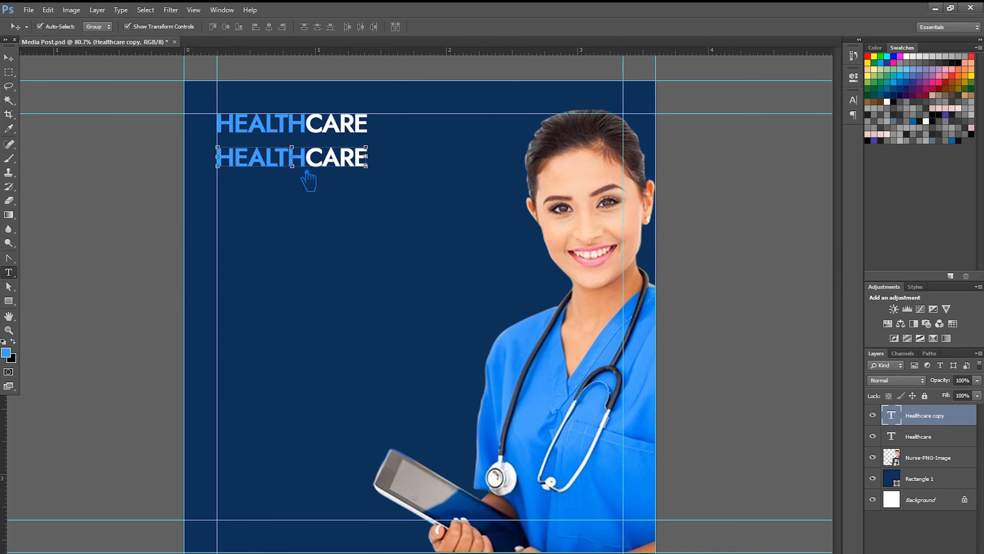
click(338, 164)
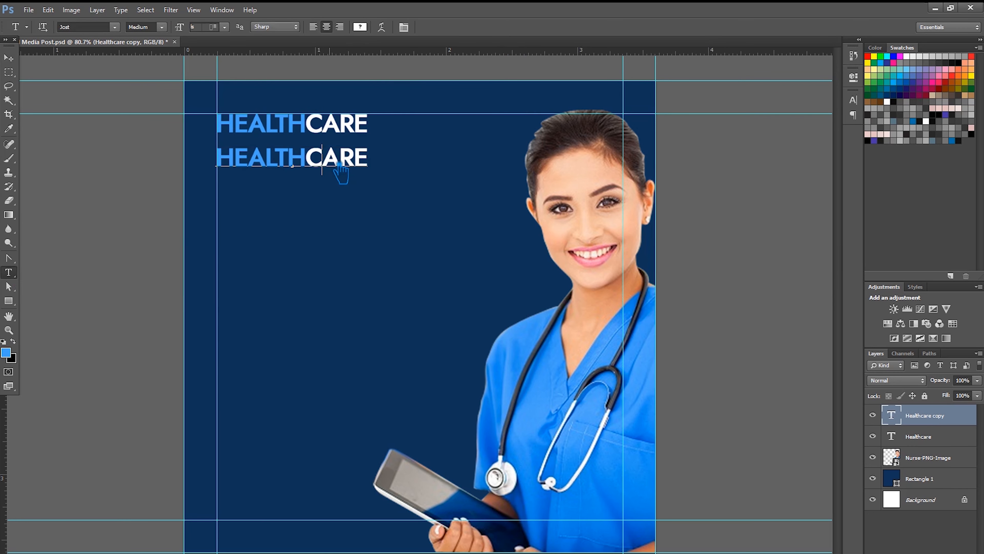
drag(377, 171, 211, 174)
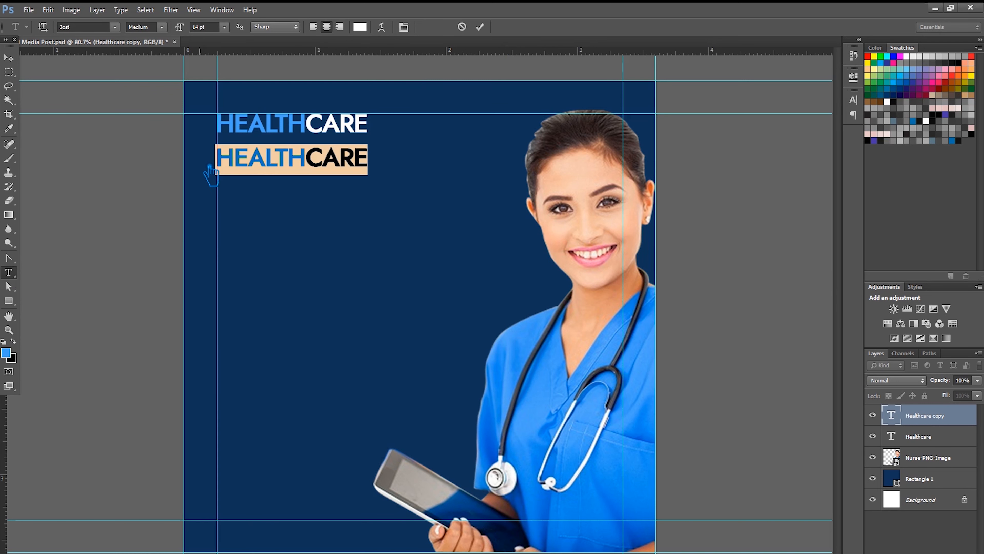
text(24/7)
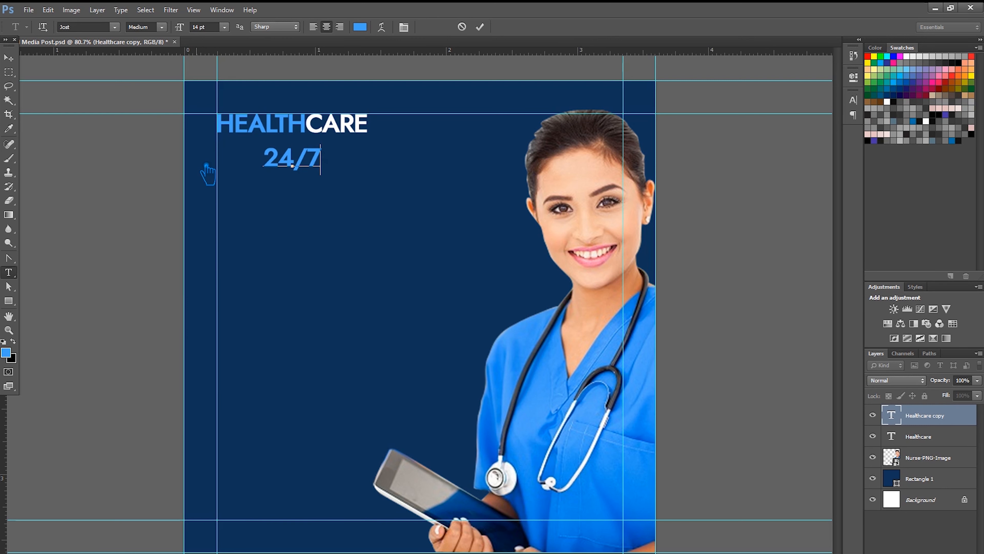
- Set 24/7 to Jost Black weight and shift it about 37 px left
key(ctrl+a)
click(159, 26)
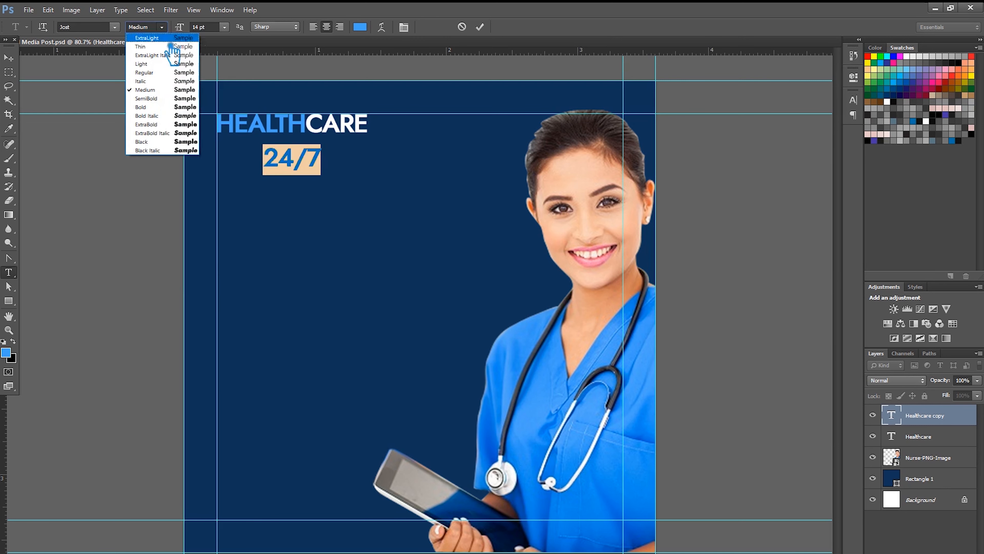
click(148, 142)
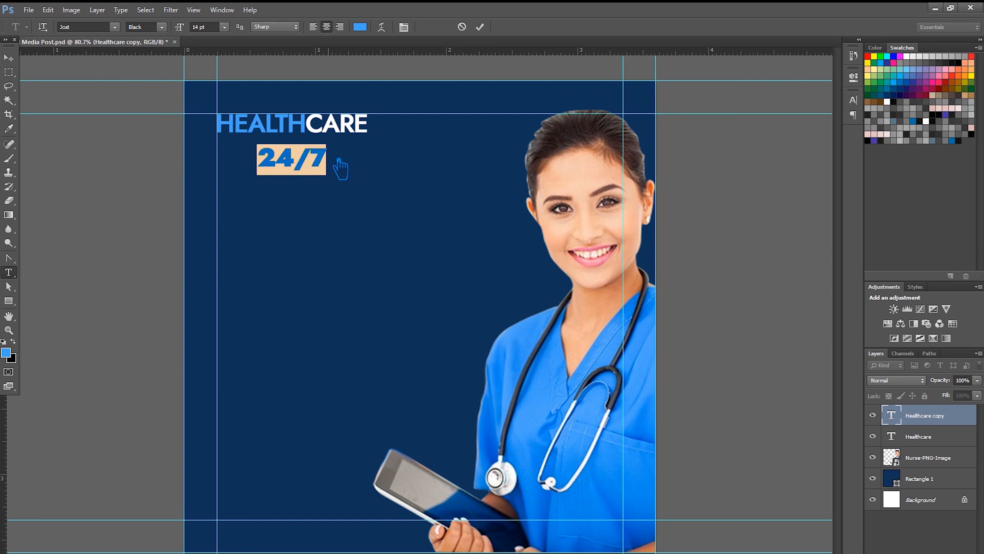
click(480, 27)
key(v)
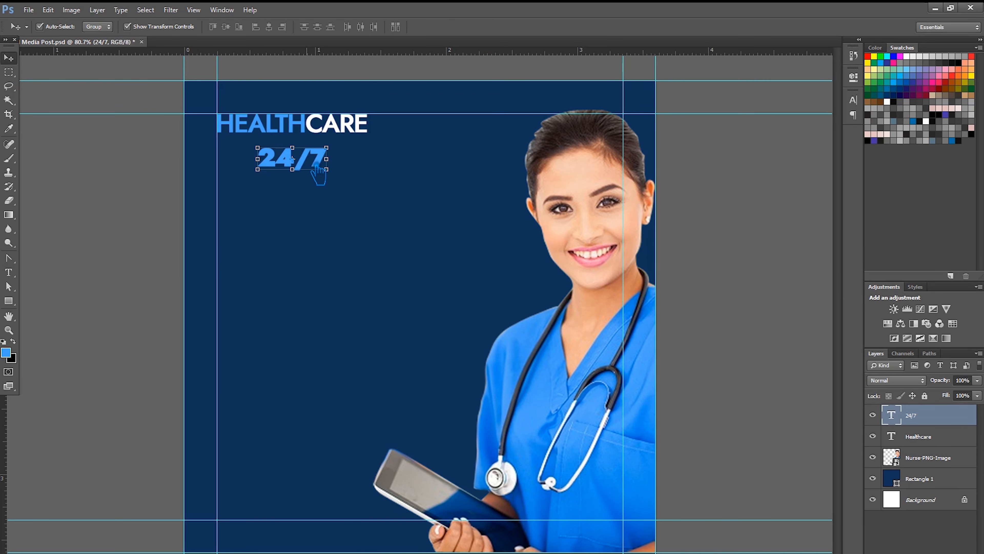
drag(315, 163, 300, 161)
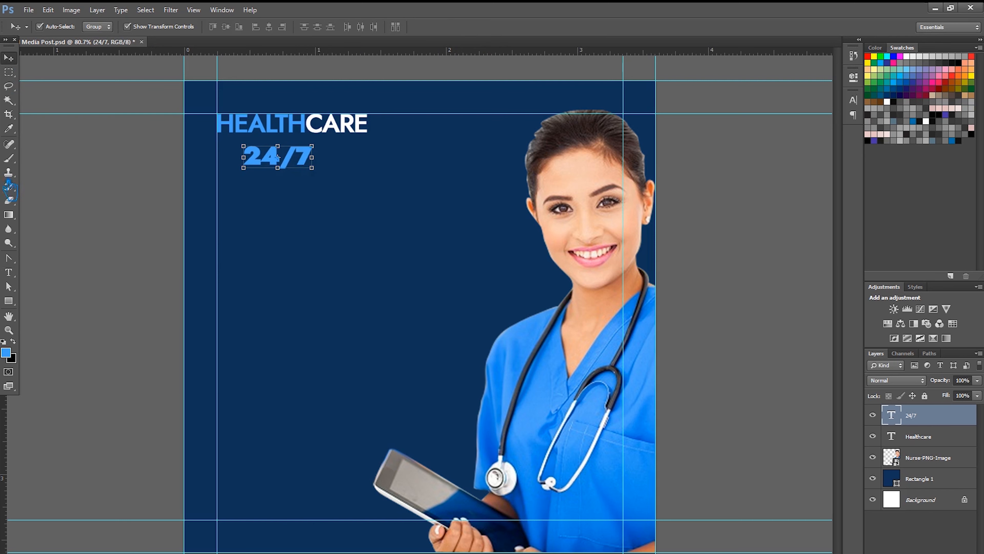
- Enlarge the 24/7 text to about 194 percent
click(9, 272)
click(11, 61)
mouse_move(313, 173)
mouse_down()
mouse_move(383, 199)
mouse_move(344, 174)
mouse_move(325, 177)
mouse_up()
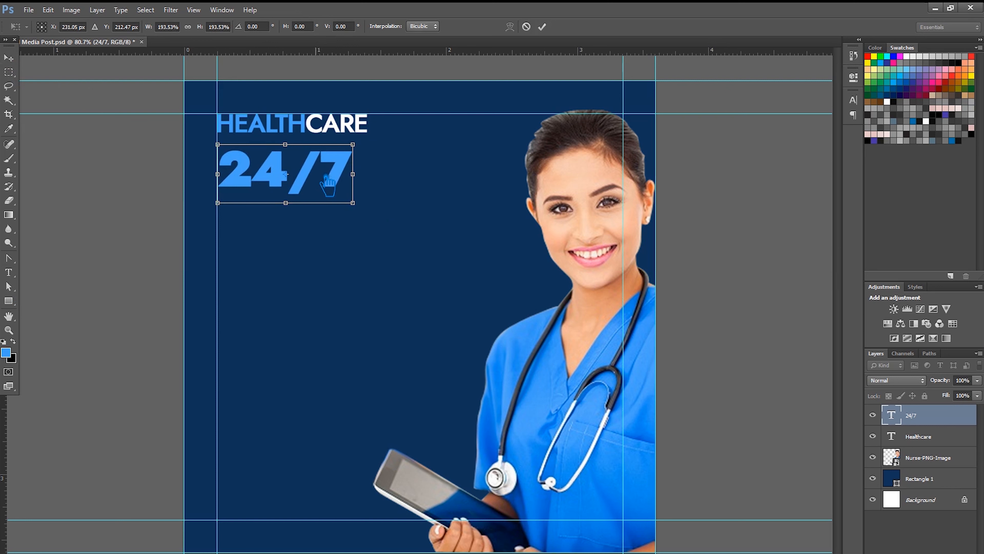
click(543, 27)
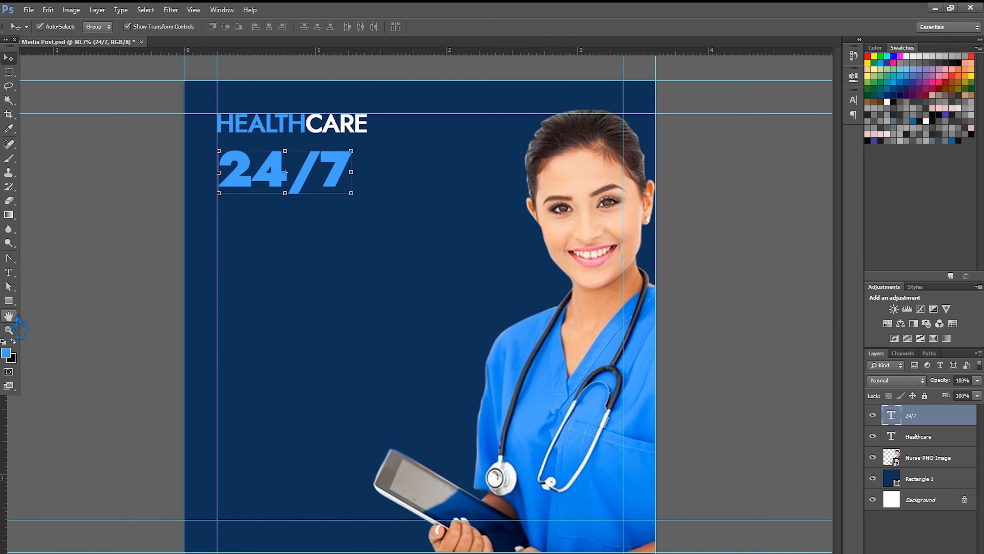
- Colour 24/7 white (#ffffff) and move it slightly lower
click(9, 272)
click(287, 174)
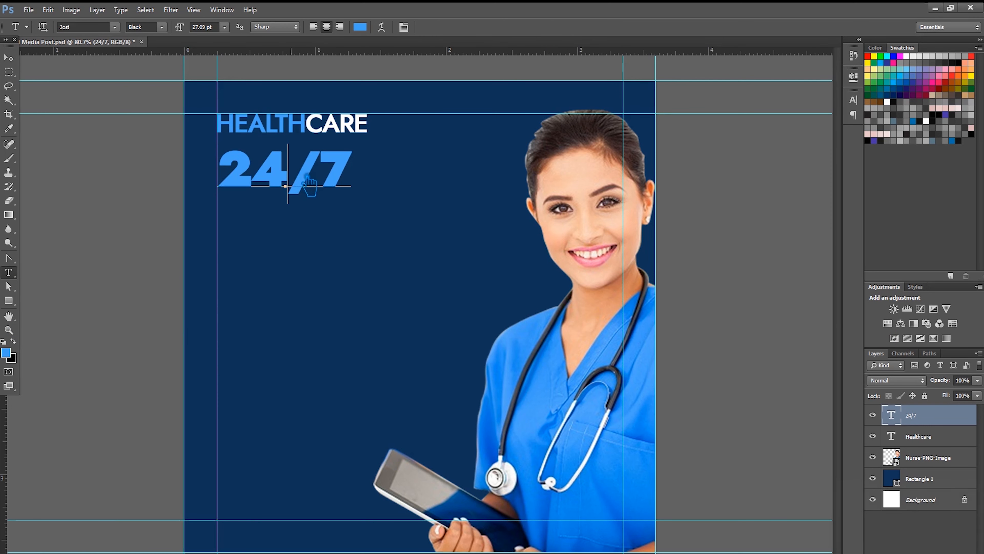
click(362, 28)
text(ffffff)
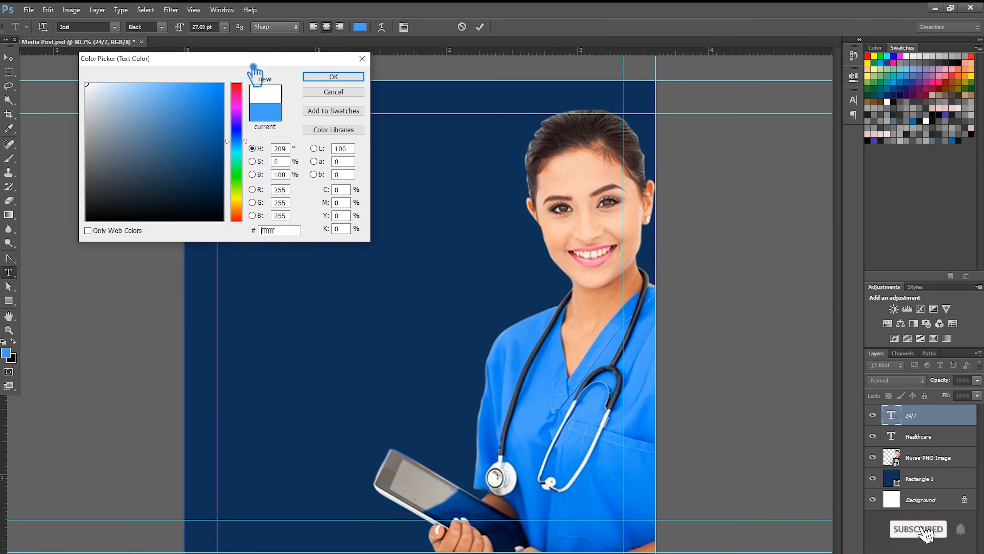
click(333, 77)
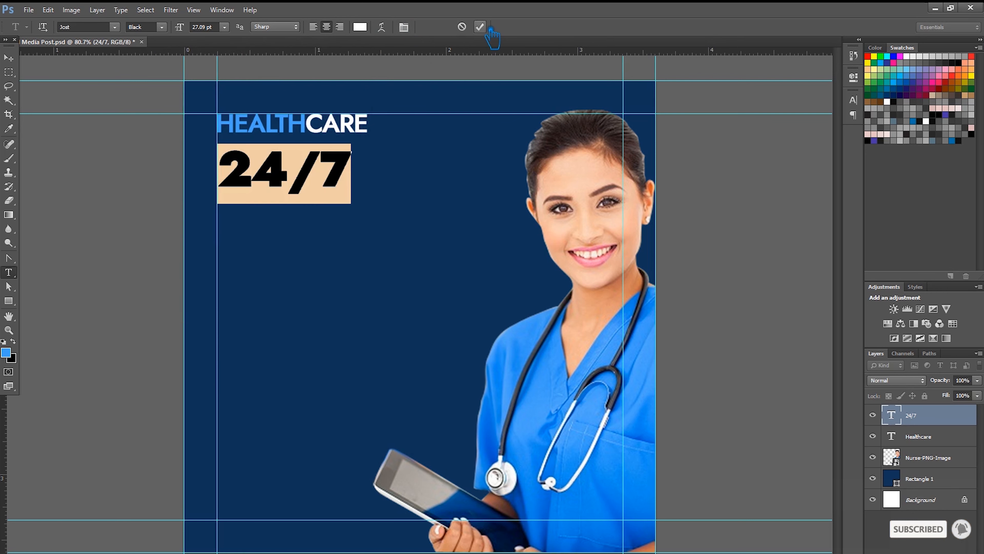
click(480, 27)
click(9, 57)
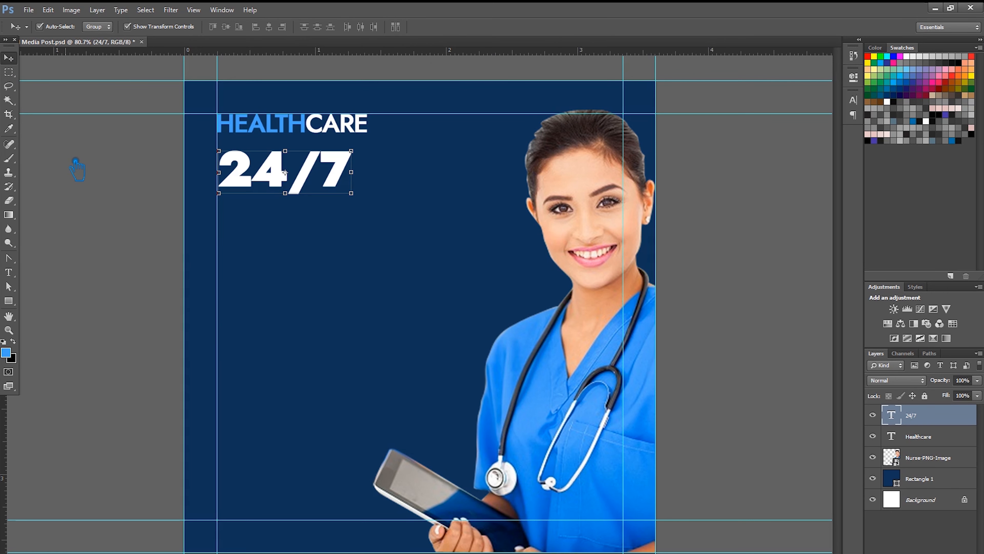
drag(278, 179, 277, 200)
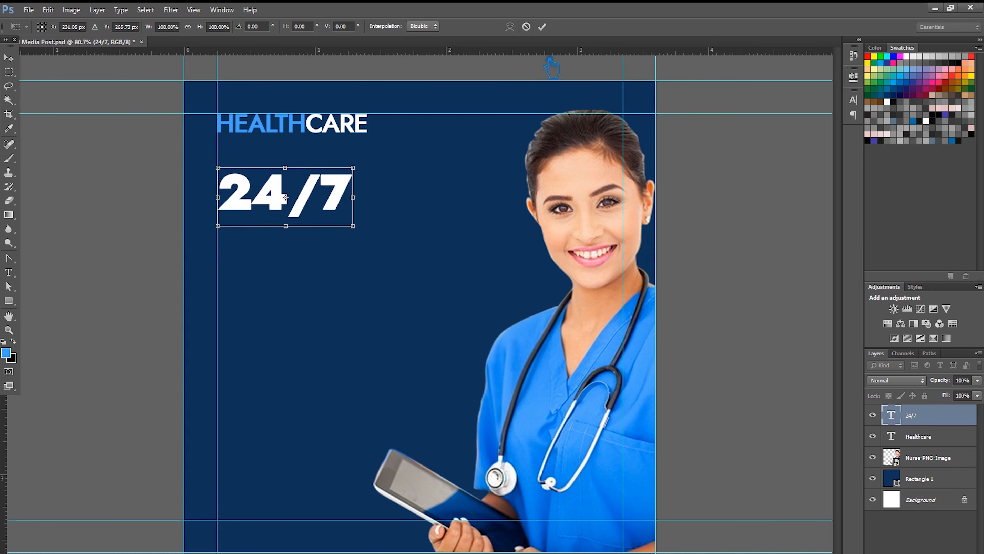
click(541, 26)
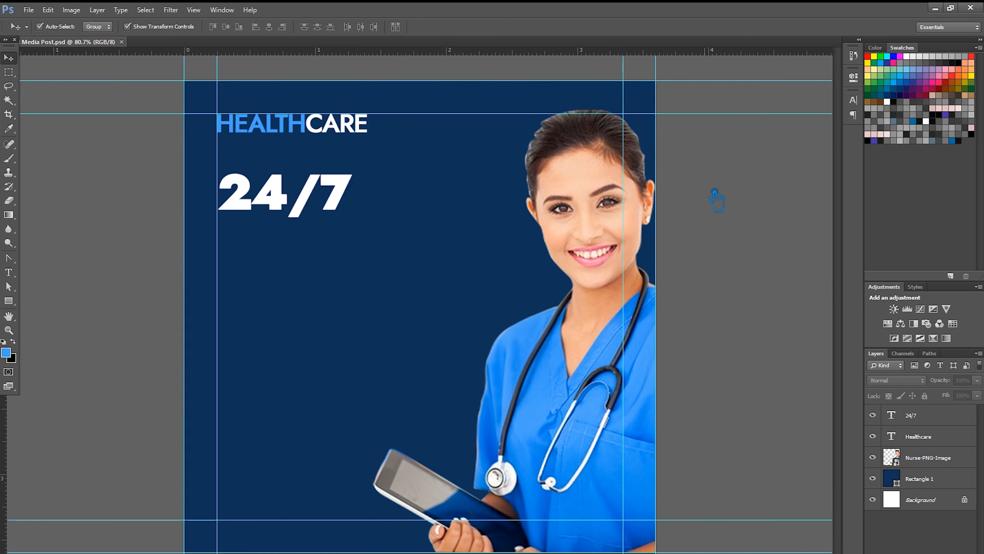
- Type CLINICAL SERVICES below 24/7 and left-align it
click(8, 273)
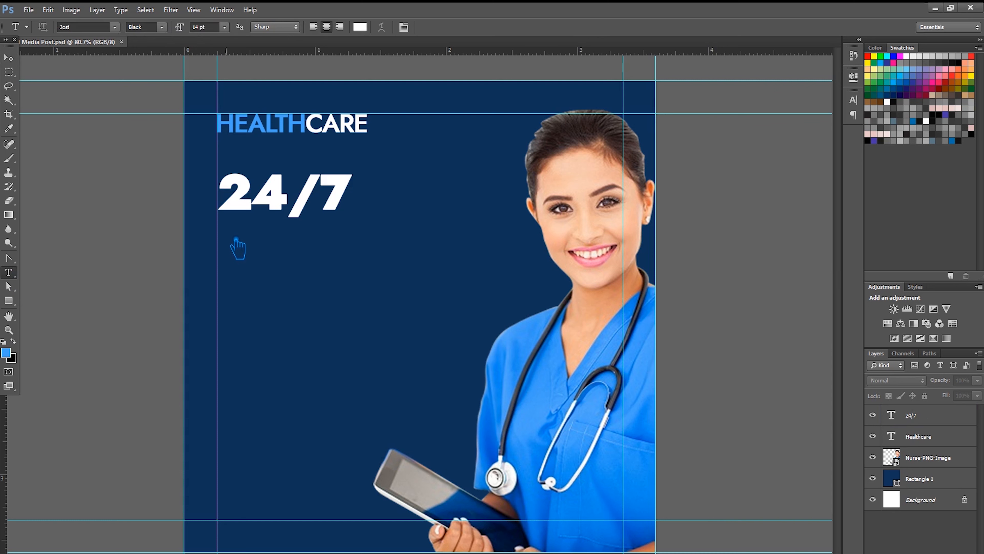
click(259, 248)
text(C)
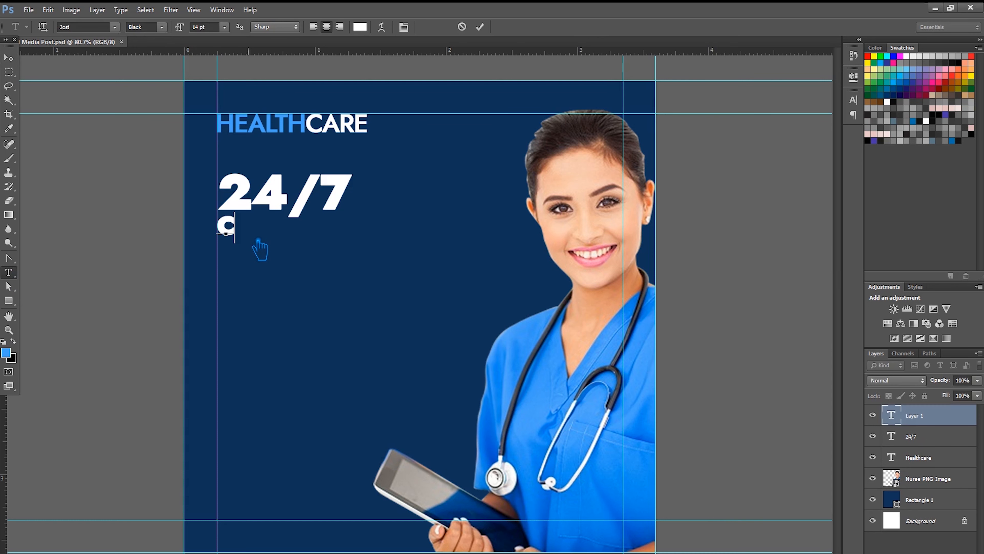
text(LINICAL )
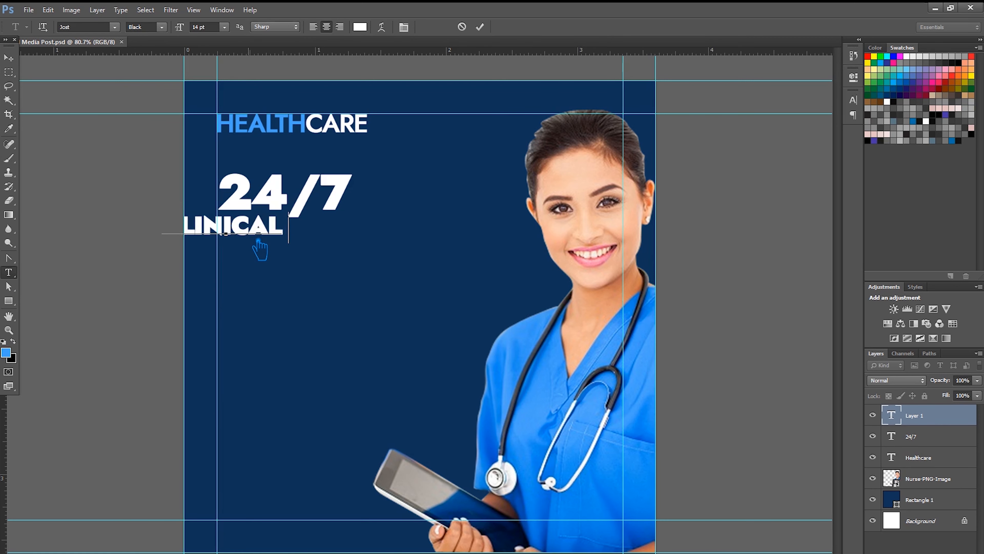
text(SERVICES)
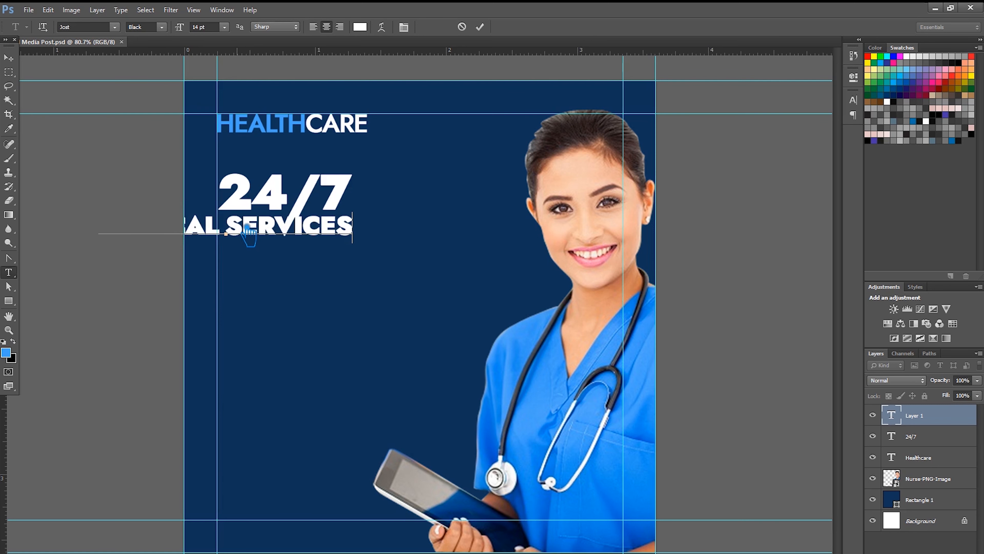
key(ctrl+a)
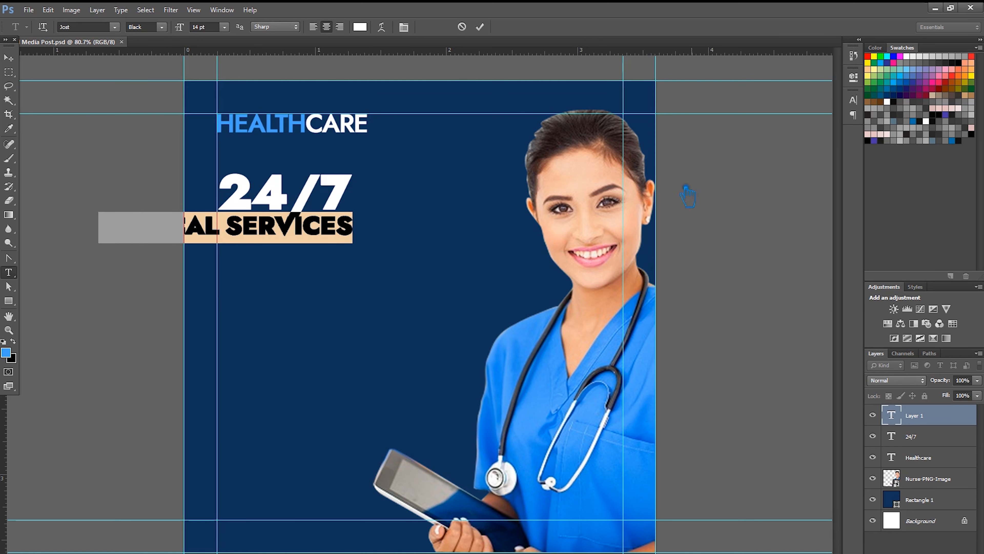
key(ctrl+shift+l)
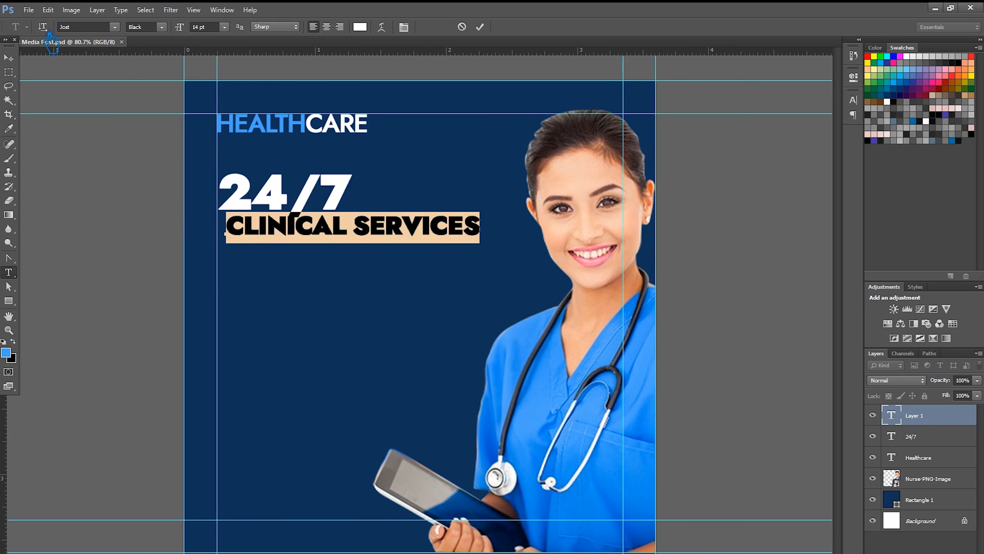
- Set CLINICAL SERVICES to Jost Medium 6 pt and place it just under 24/7
click(162, 27)
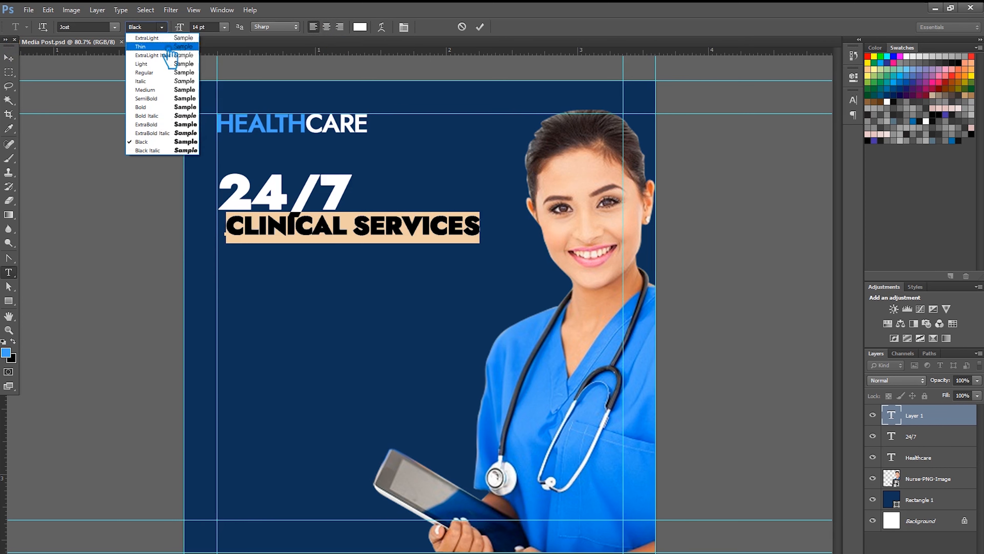
click(171, 93)
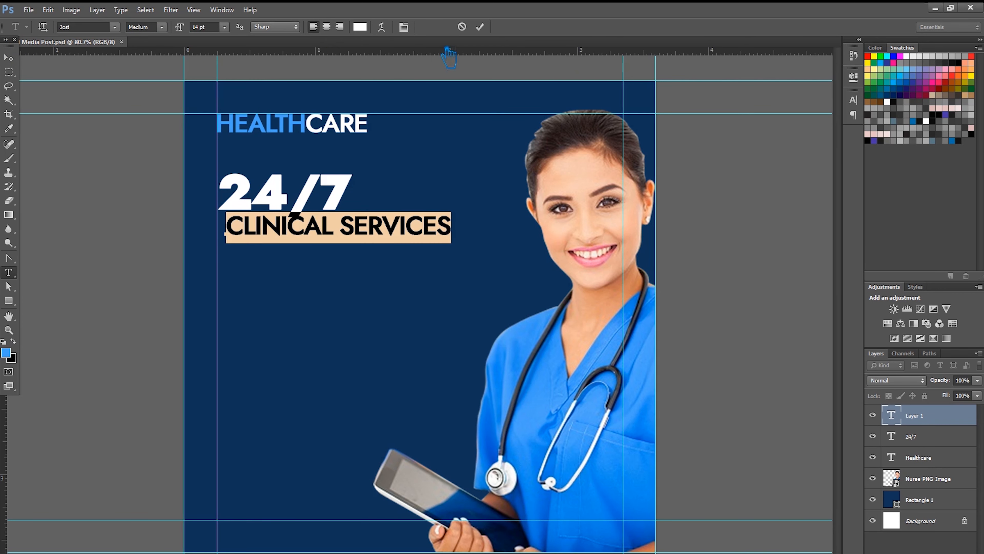
click(854, 100)
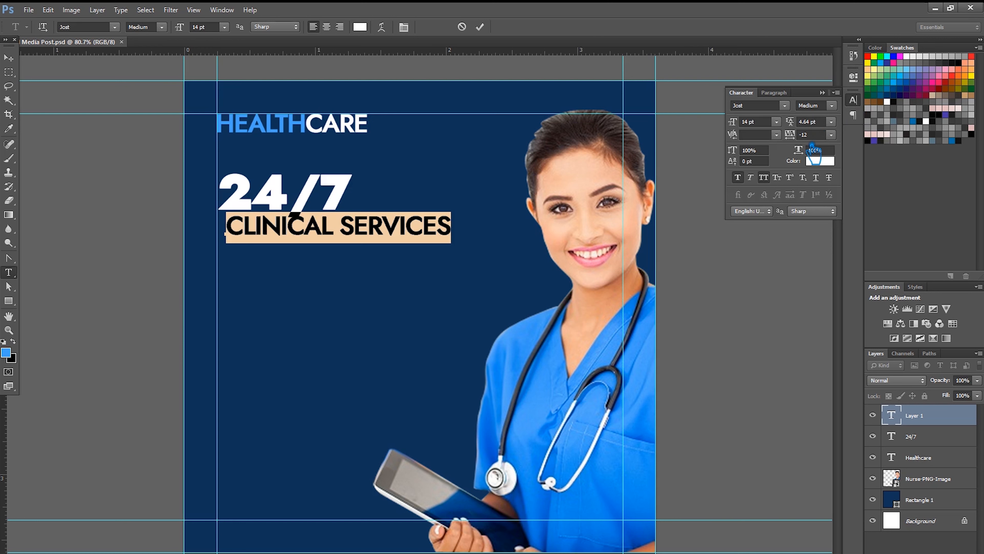
click(777, 121)
click(757, 133)
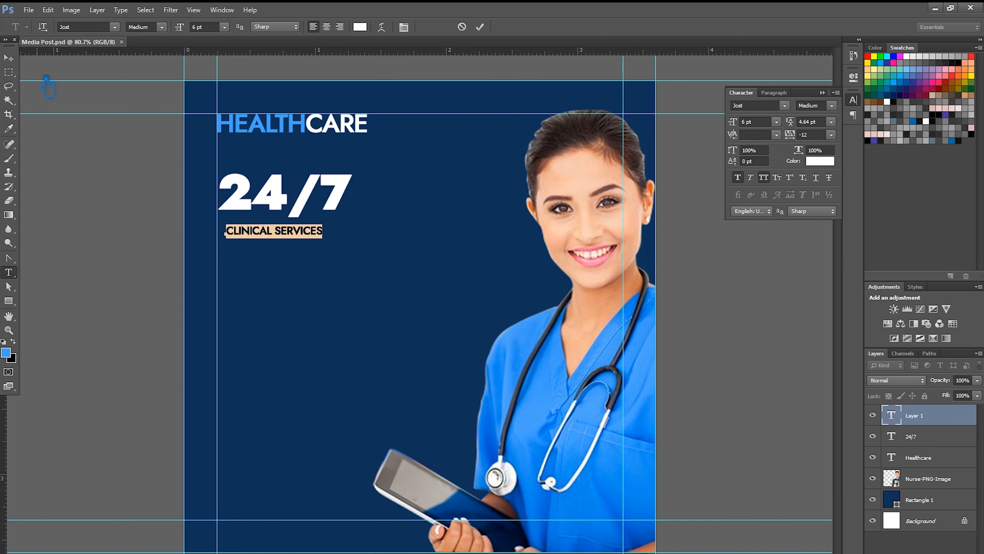
click(9, 58)
drag(312, 236, 305, 227)
key(Down)
key(Down)
key(Down)
key(Down)
key(Down)
key(Down)
key(Down)
key(Down)
key(Down)
key(Down)
key(Down)
key(Down)
key(Down)
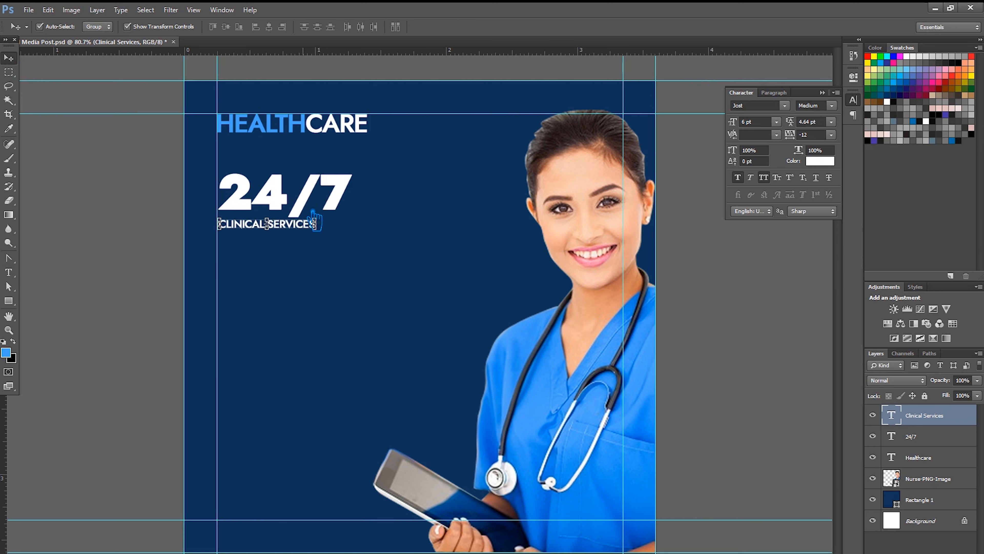
- Make 24/7 Bold and nudge it slightly to the left
click(10, 272)
drag(361, 217, 209, 141)
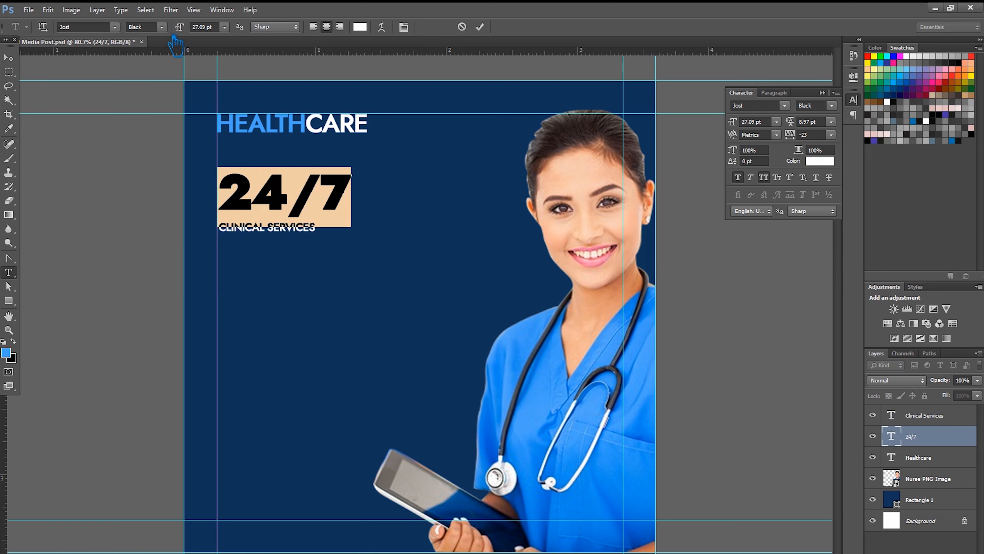
click(147, 27)
click(158, 108)
click(8, 58)
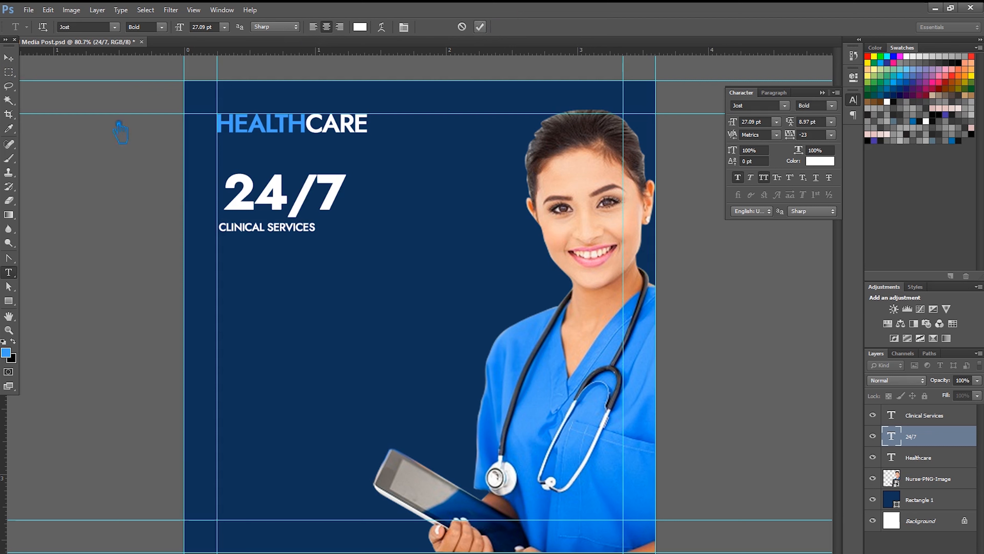
drag(288, 201, 280, 201)
key(Left)
key(Left)
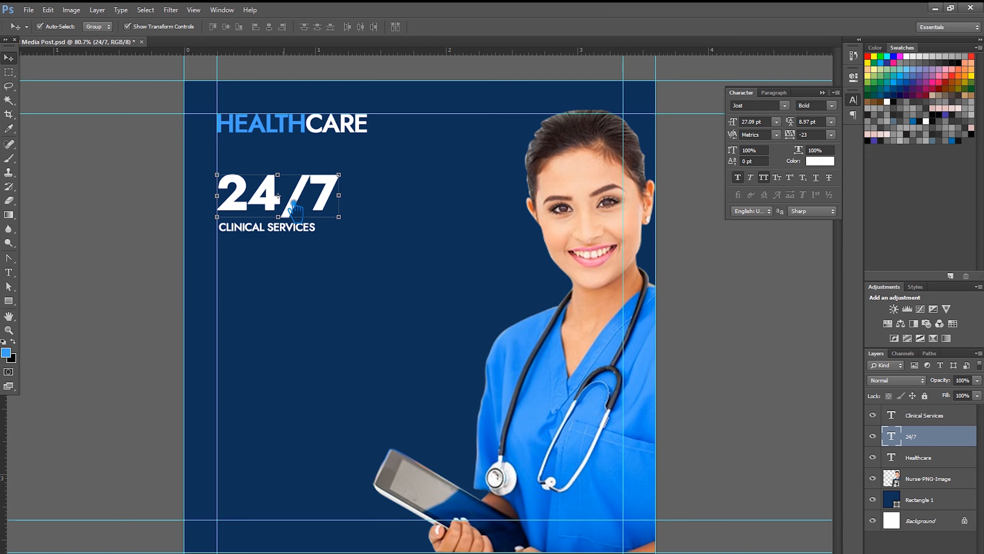
click(271, 234)
click(542, 27)
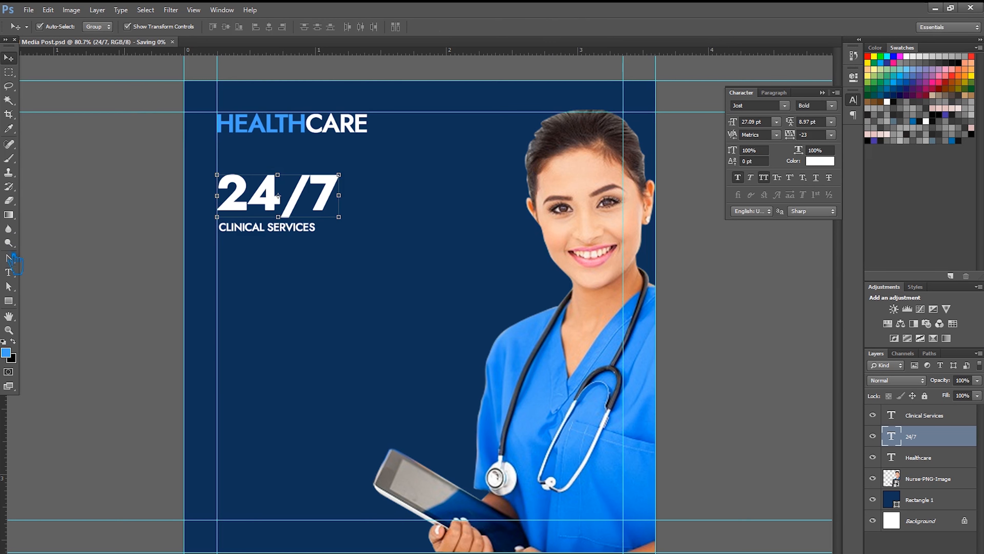
- Set CLINICAL SERVICES tracking to 80, after trying 200, and save the document
key(t)
click(295, 228)
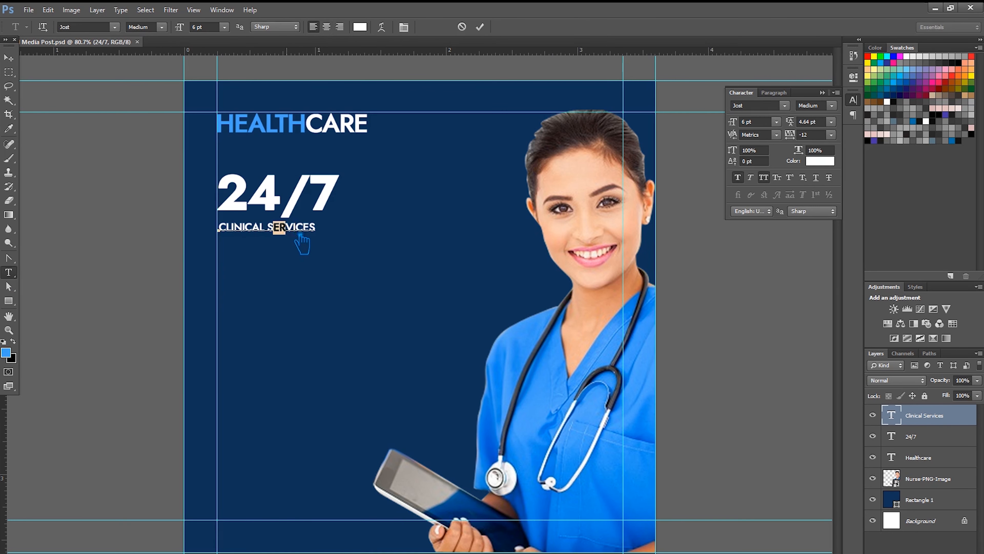
key(ctrl+a)
click(831, 134)
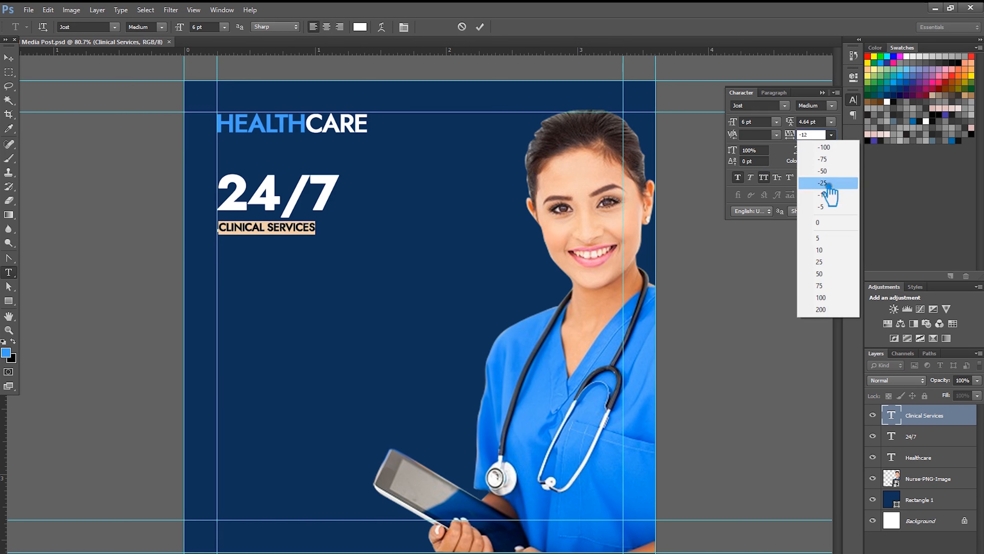
click(834, 309)
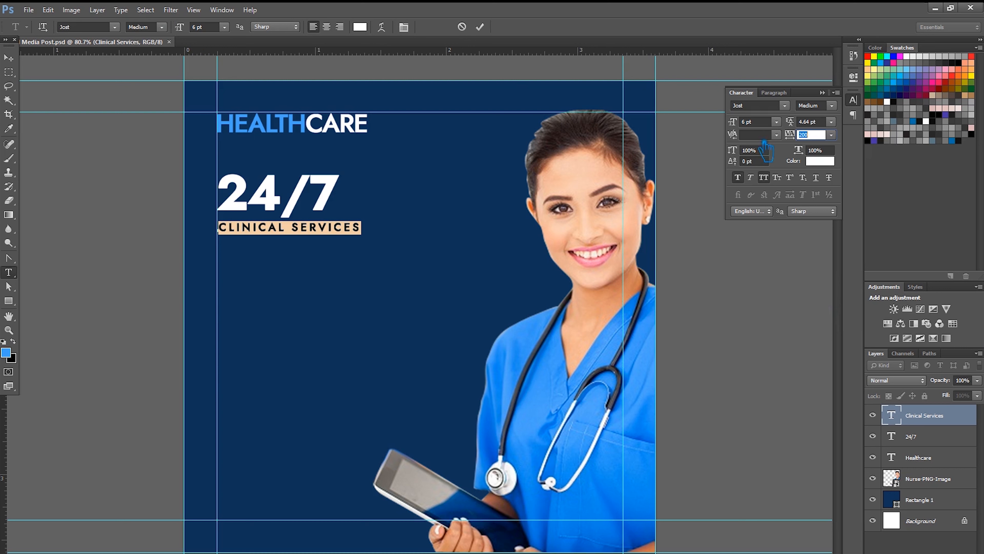
key(shift+Down)
key(shift+Down)
key(shift+Down)
key(shift+Down)
key(shift+Down)
key(shift+Down)
key(shift+Down)
key(shift+Down)
key(shift+Down)
key(shift+Down)
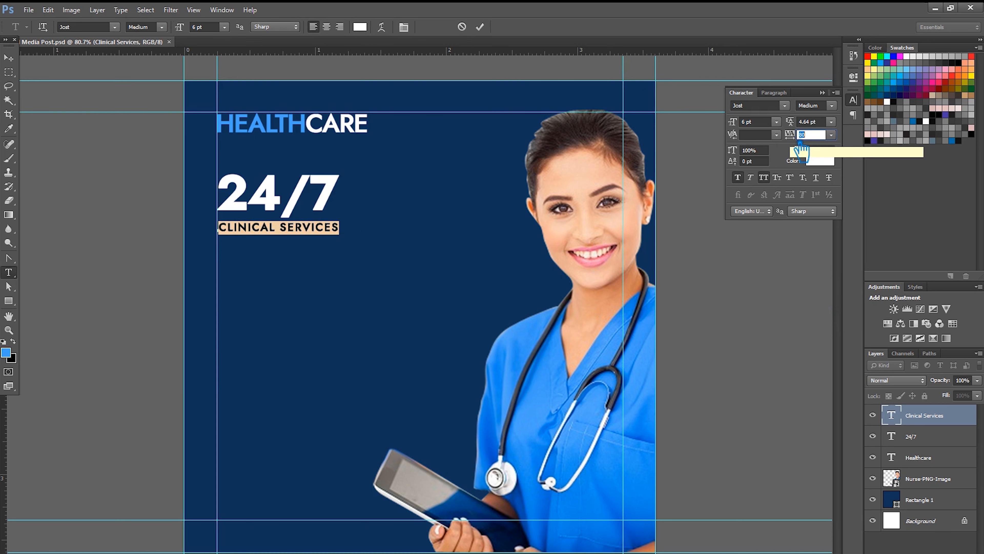
click(481, 26)
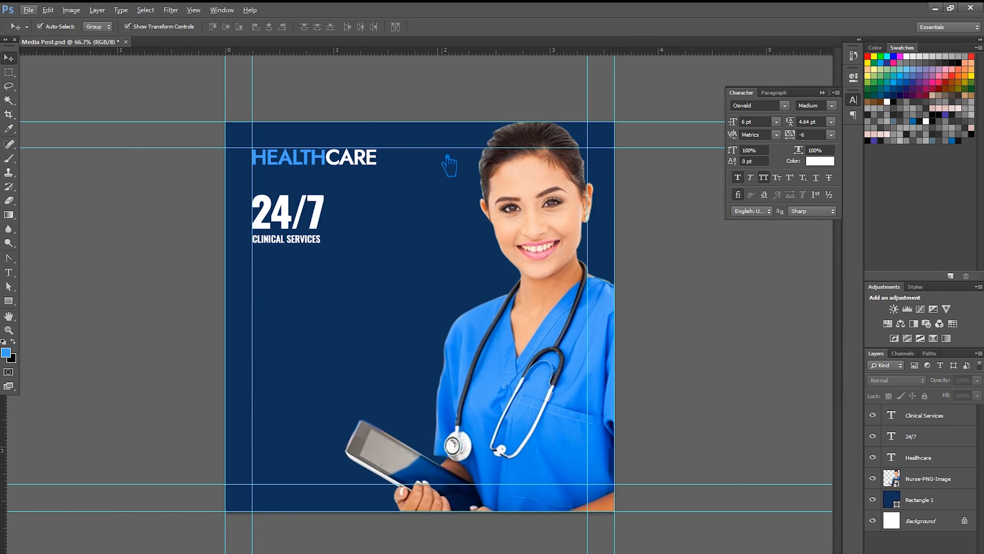
key(ctrl+s)
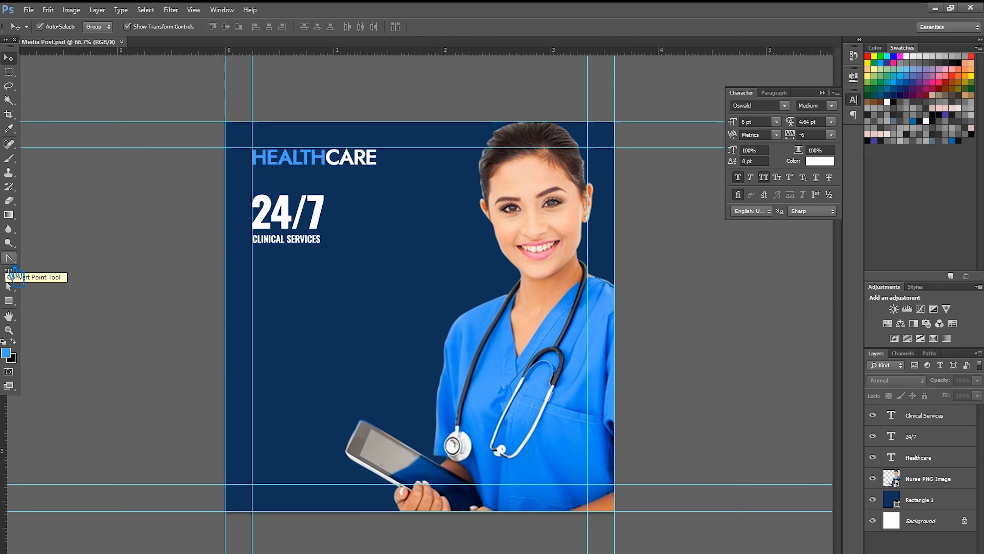
click(14, 271)
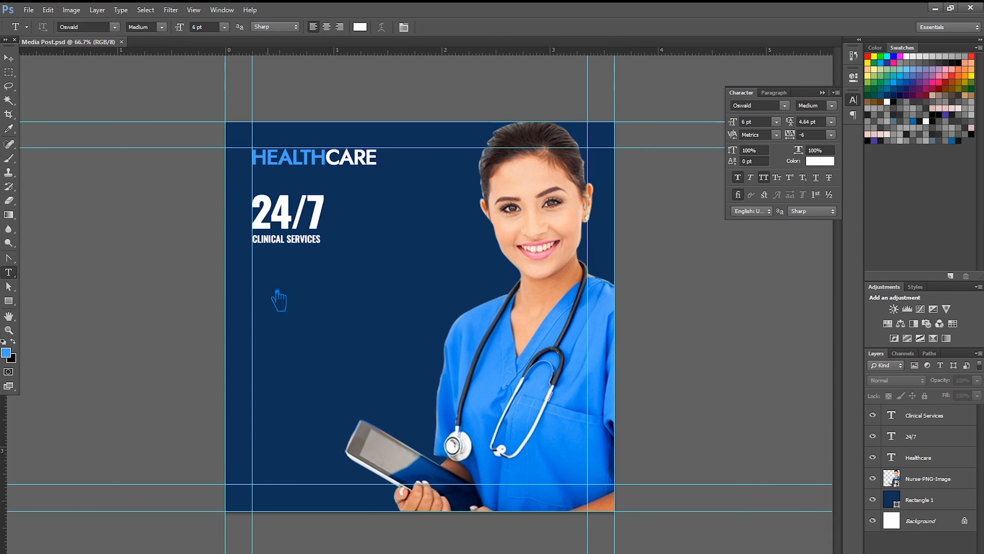
- Add a 24 pt text block reading WE ARE GIVING, BEST AND HEALTHY, SERVICES below CLINICAL SERVICES
click(254, 278)
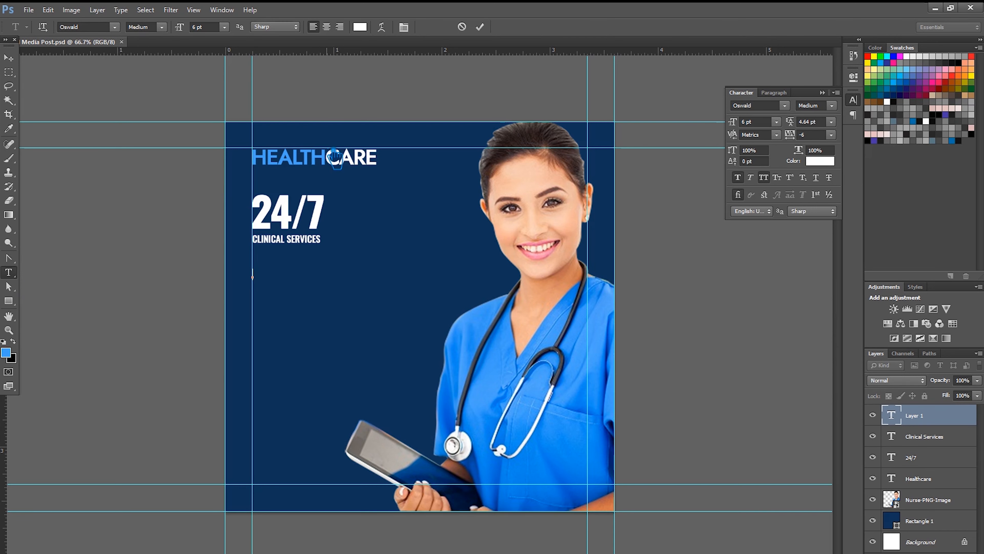
click(224, 27)
click(227, 123)
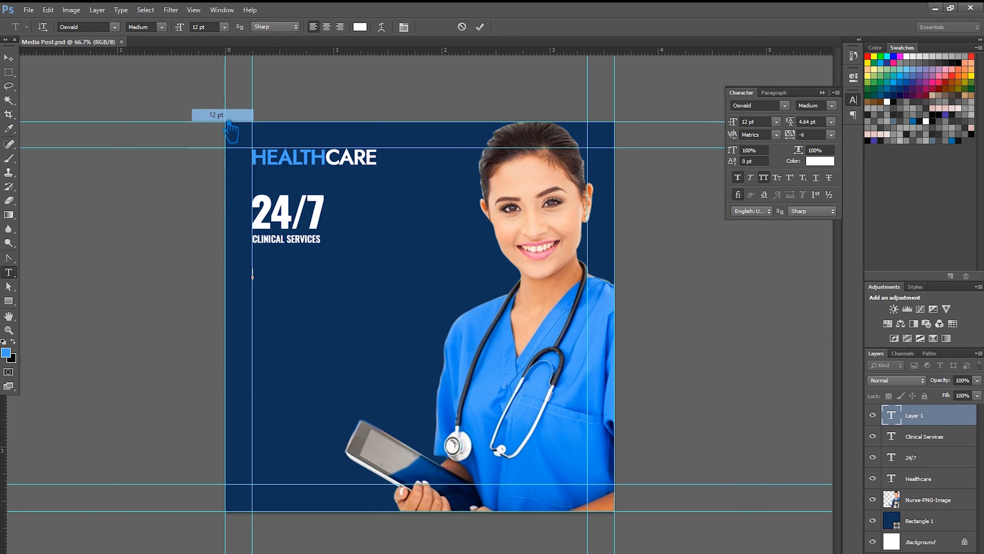
click(225, 27)
click(220, 152)
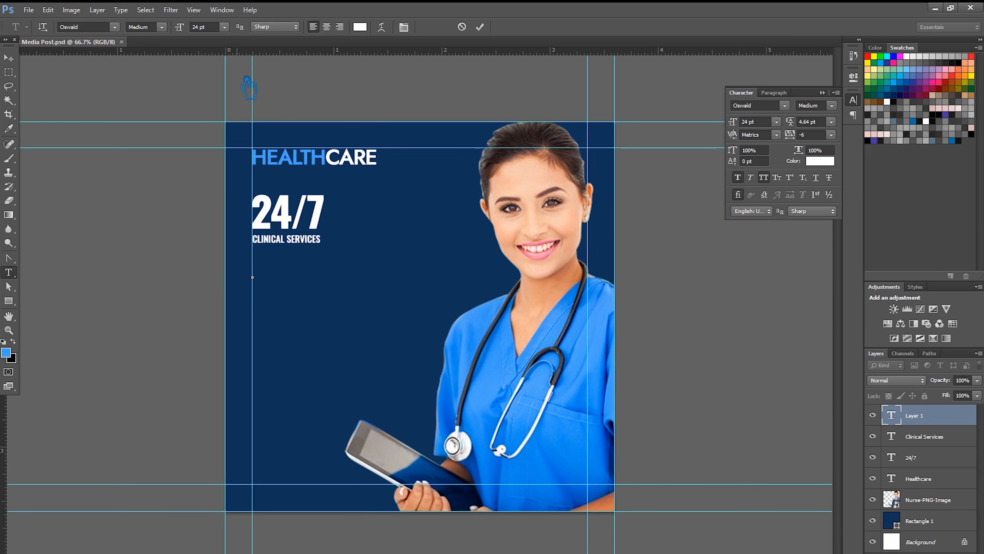
text(WE ARE)
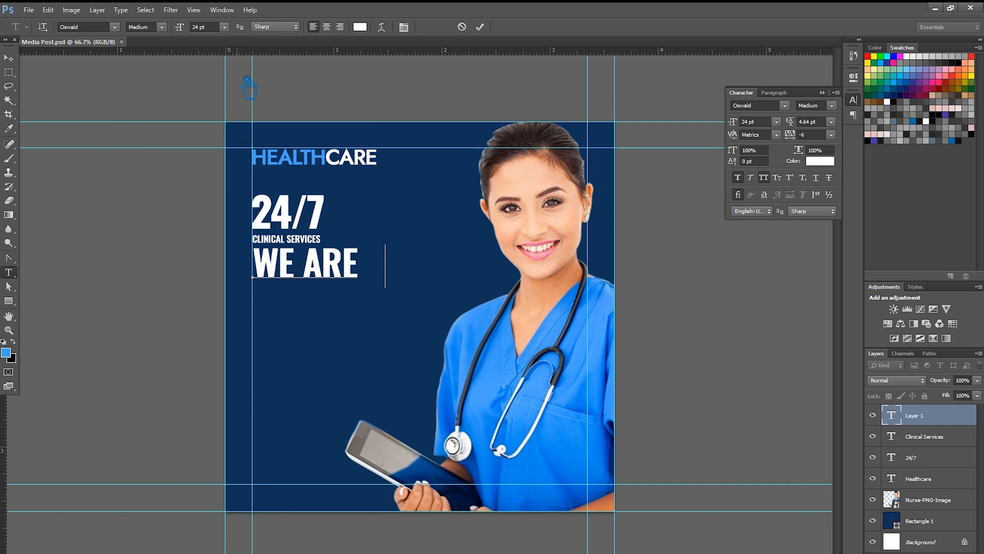
text(PROVIDING)
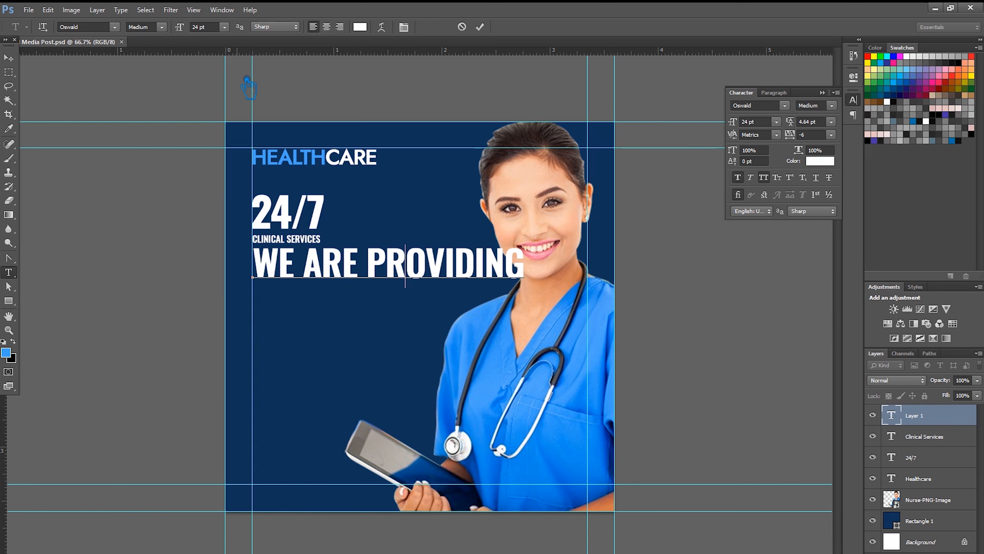
key(Delete)
key(Delete)
key(Delete)
key(Delete)
key(Delete)
key(Delete)
key(Delete)
key(Delete)
key(Delete)
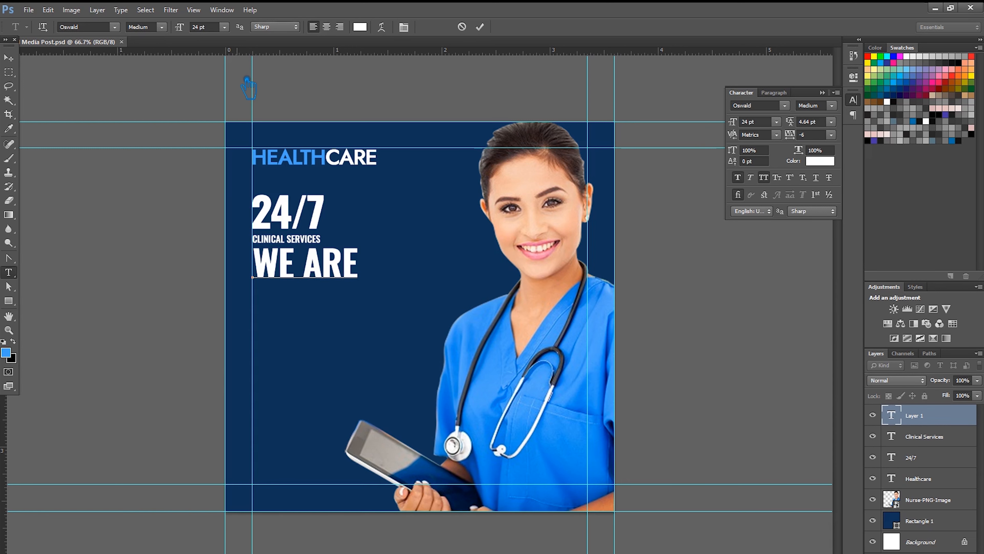
text(GIVING)
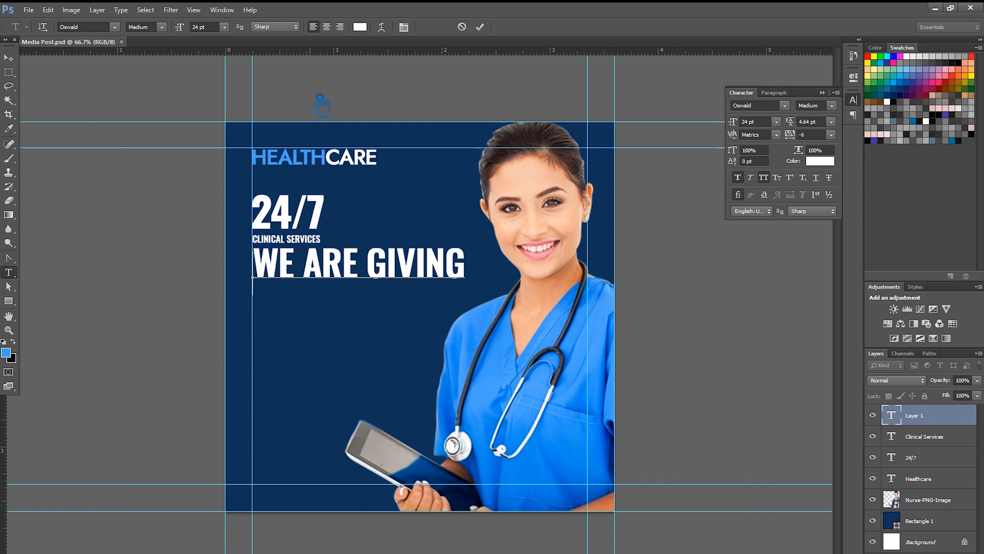
text(BEST AND)
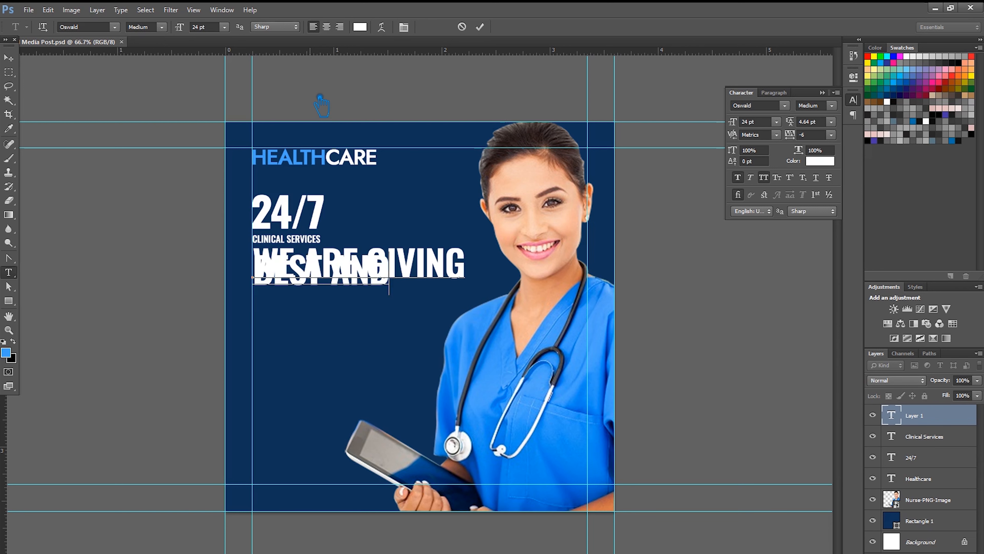
text( HEALTHY)
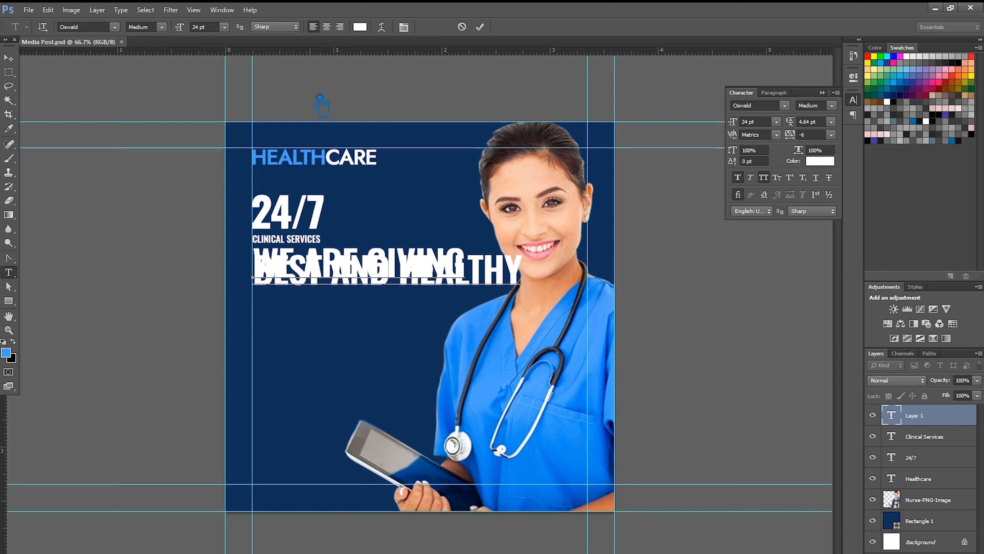
text(SERVICES)
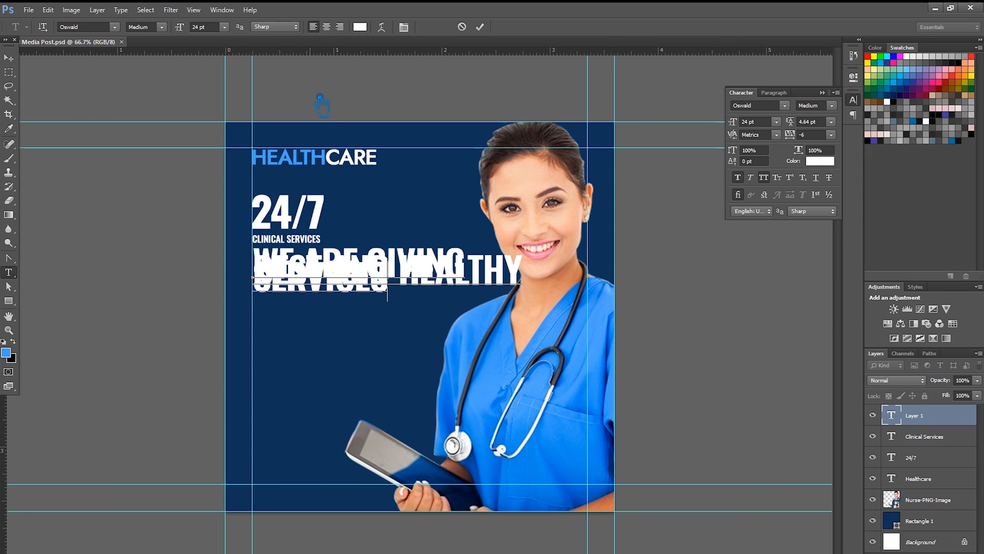
- Set the headline's leading to 24 pt after trying 14, 30 and 18 pt
key(ctrl+a)
click(831, 122)
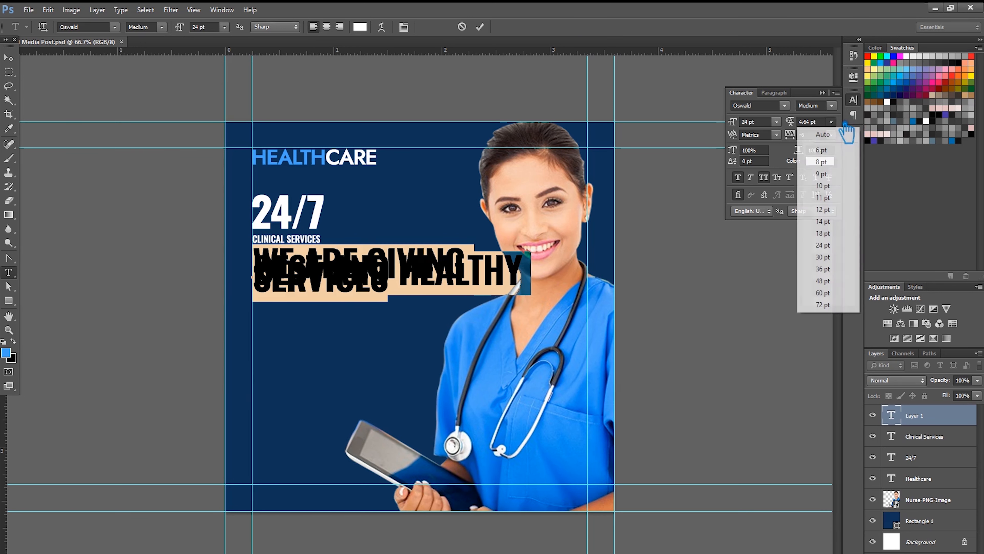
click(833, 222)
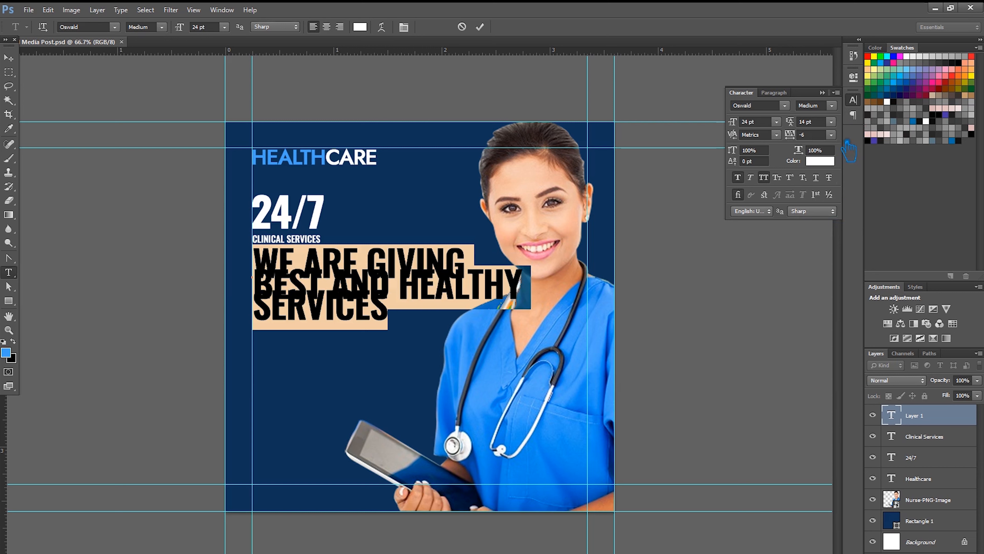
click(831, 122)
click(833, 257)
click(839, 118)
click(840, 240)
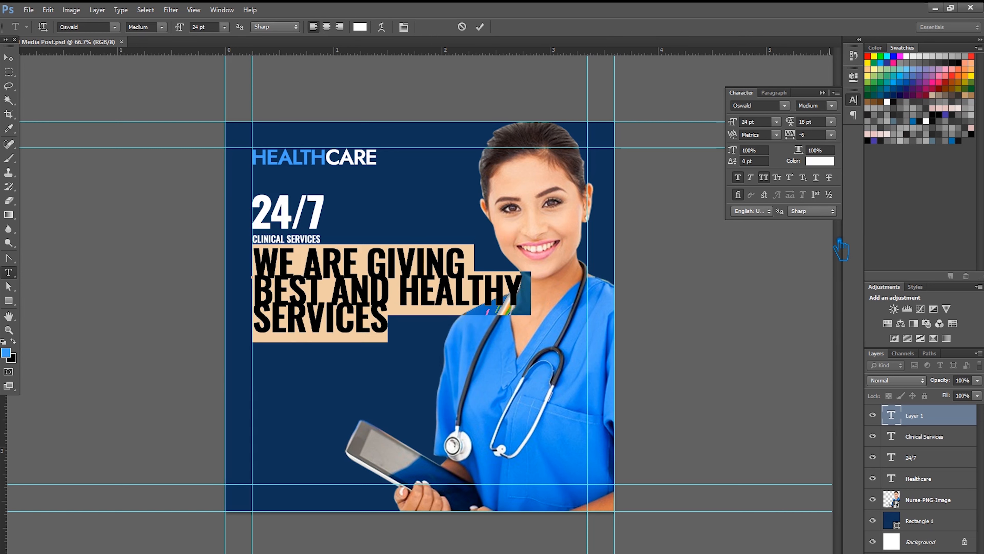
click(832, 121)
click(835, 248)
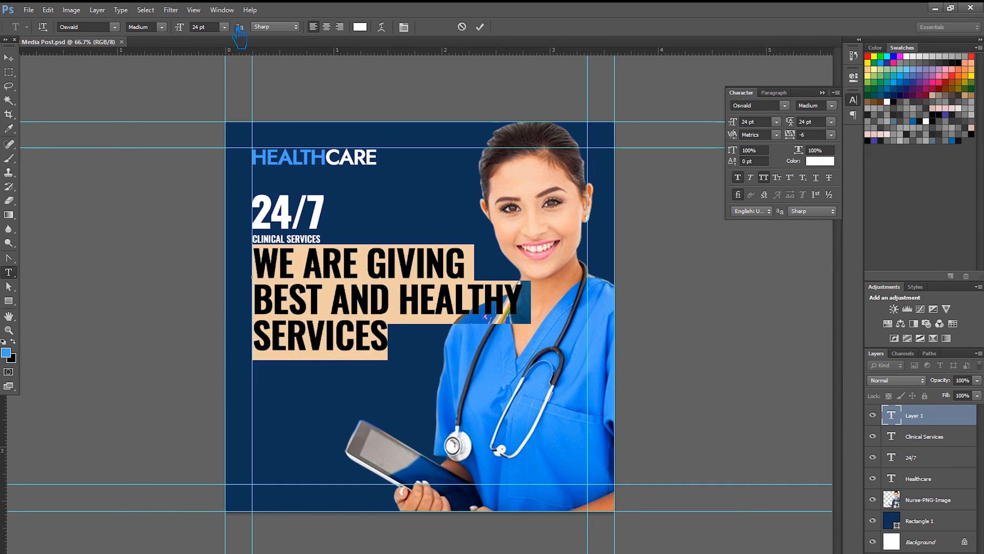
- Tighten the headline's tracking to -60 and finish editing
click(831, 134)
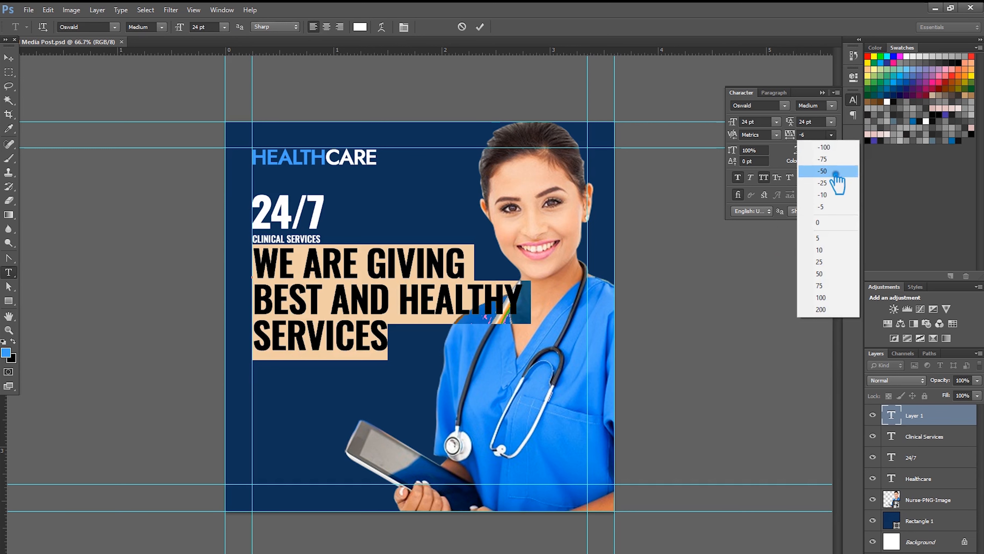
click(836, 177)
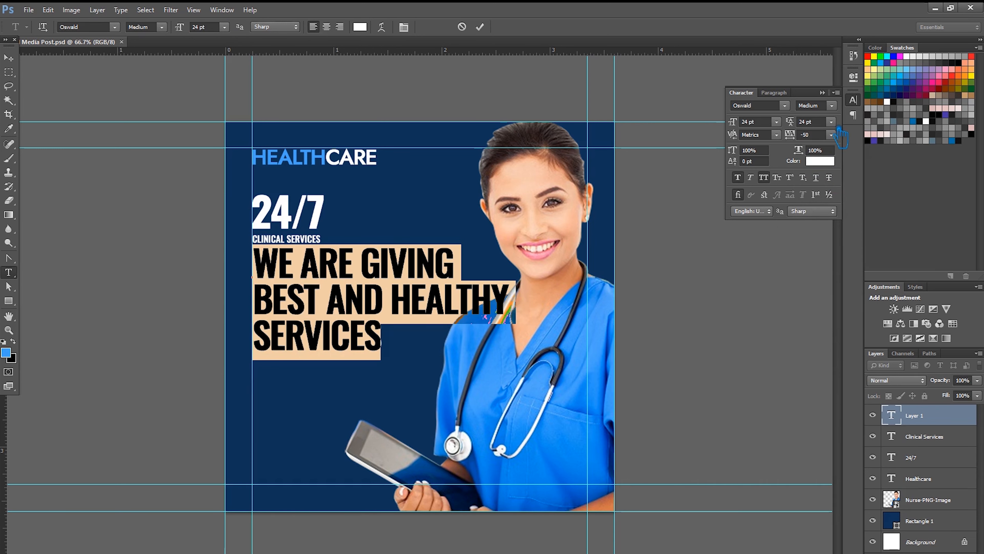
text(-60)
key(Return)
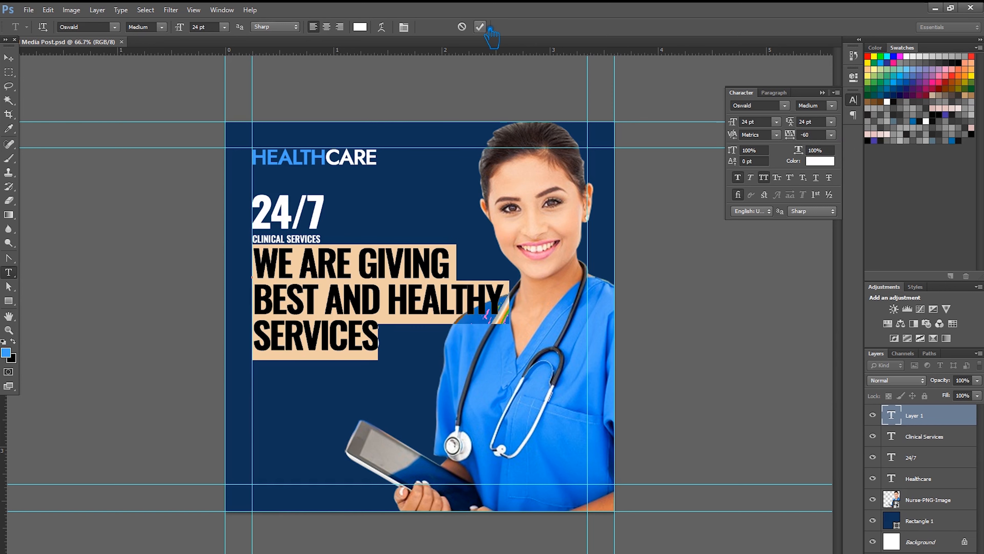
click(488, 28)
- Nudge the headline down and try moving GIVING and HEALTHY onto their own lines
key(v)
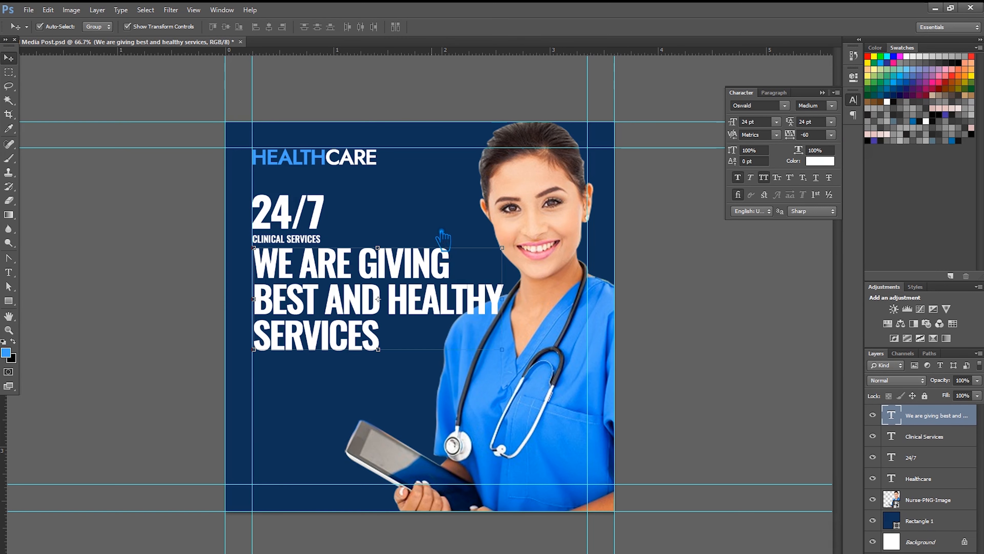
key(Down)
key(Down)
key(Down)
key(Down)
key(Down)
key(Down)
key(Down)
key(Down)
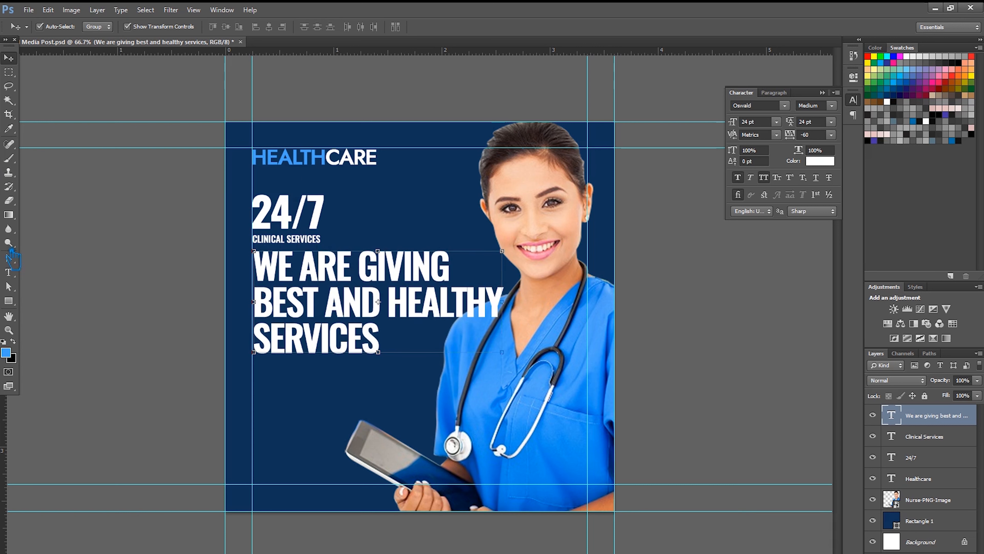
click(8, 273)
click(382, 272)
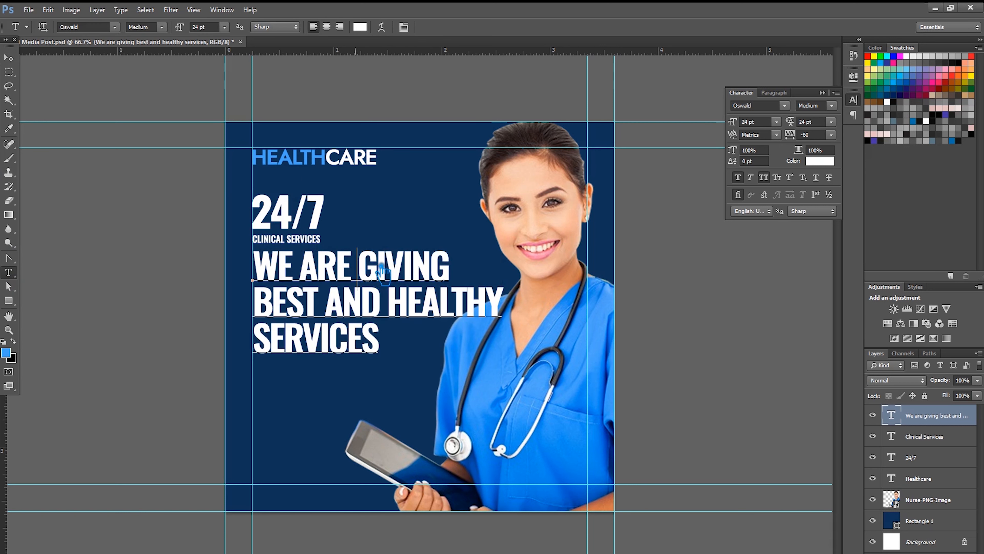
key(Return)
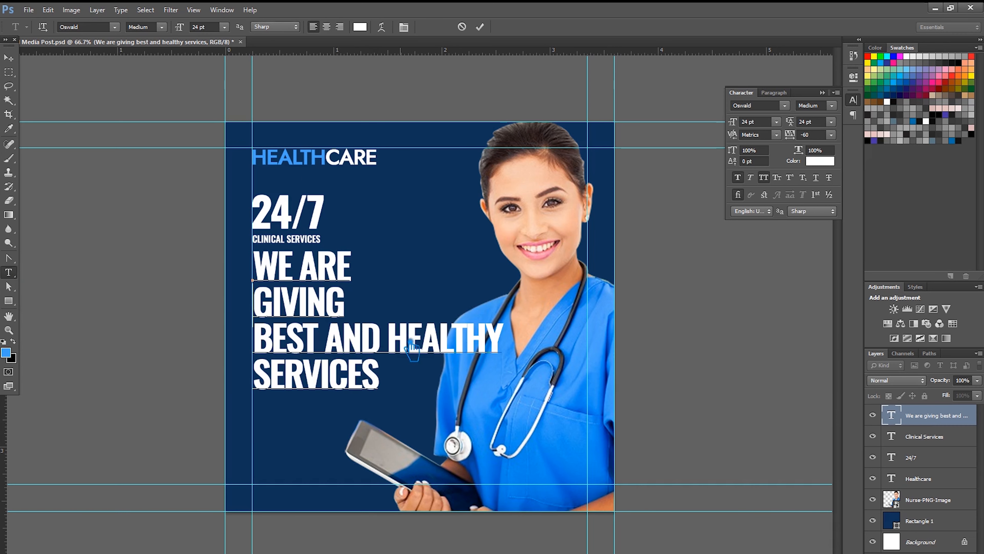
click(398, 343)
key(Delete)
key(Return)
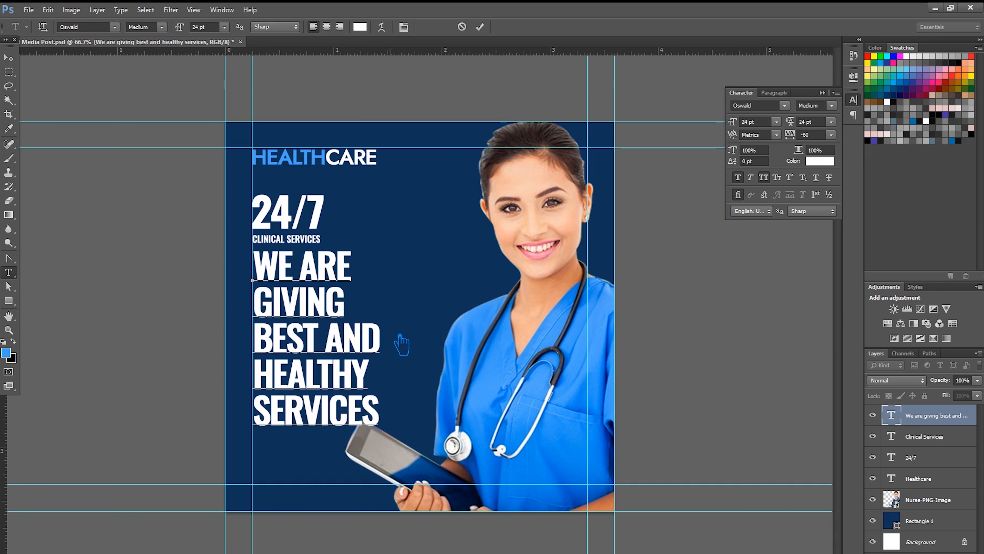
- Rejoin GIVING and HEALTHY onto their original lines, restoring the three-line headline
drag(379, 419, 234, 275)
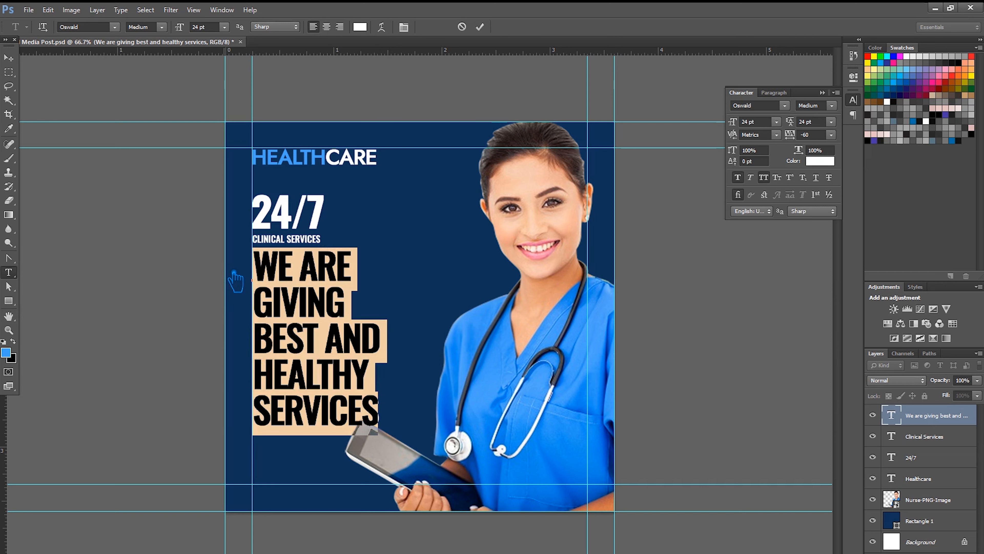
click(269, 301)
key(Left)
key(Delete)
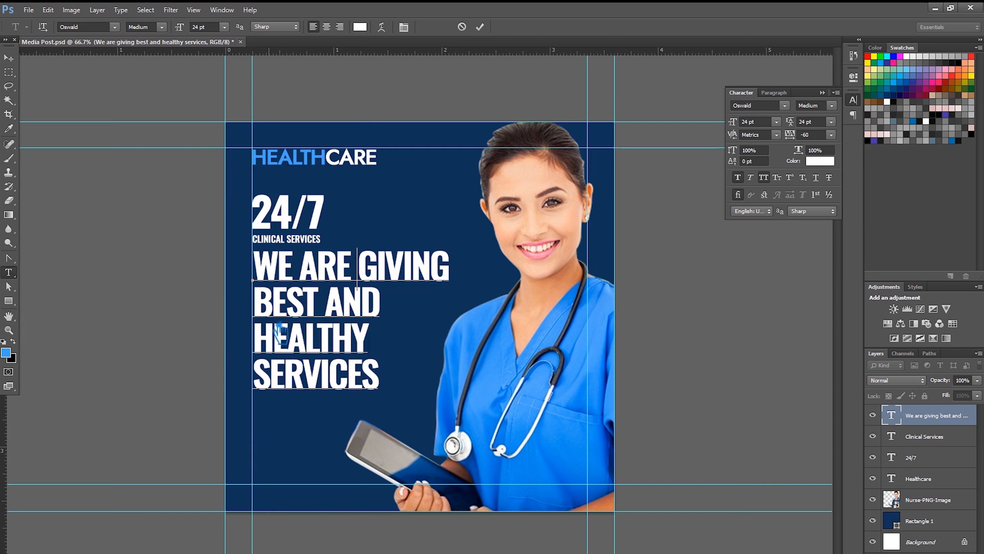
click(261, 343)
key(BackSpace)
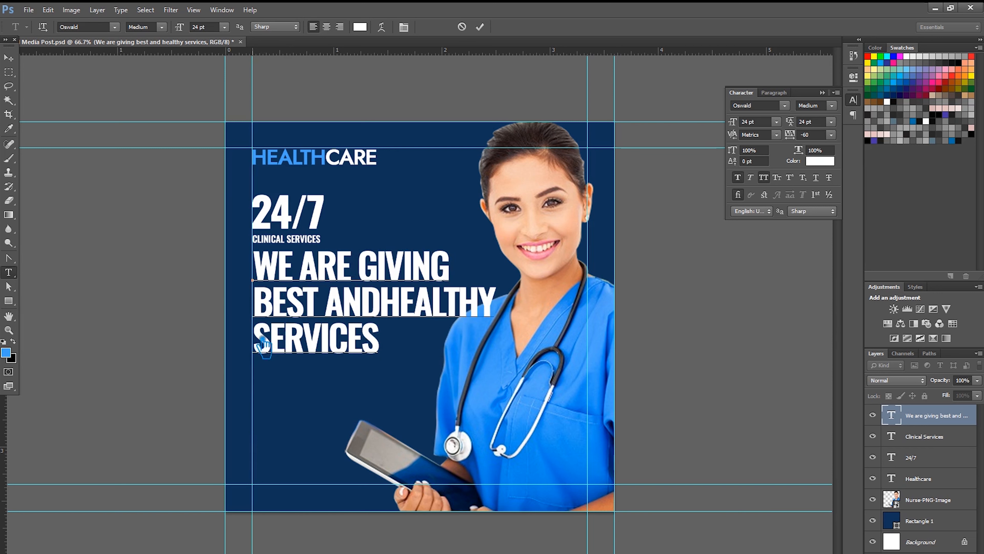
drag(519, 317, 253, 304)
- Make the BEST AND HEALTHY line ExtraLight and shrink it to 18 pt
click(162, 27)
click(162, 39)
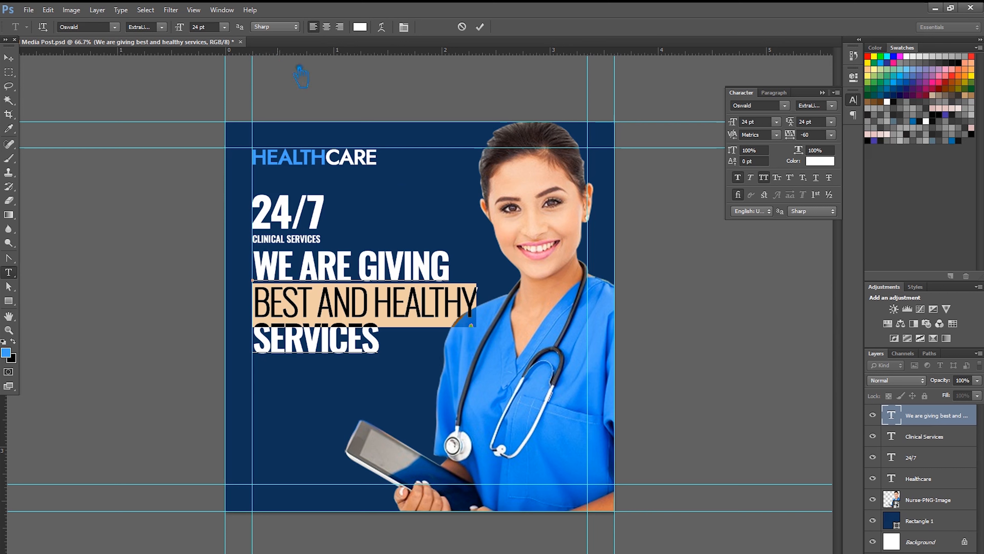
click(831, 135)
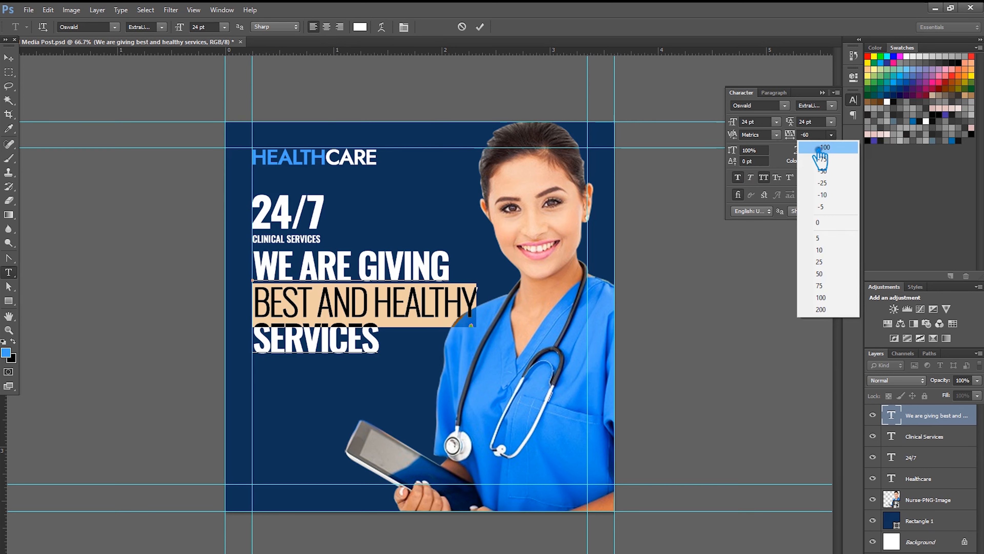
click(785, 126)
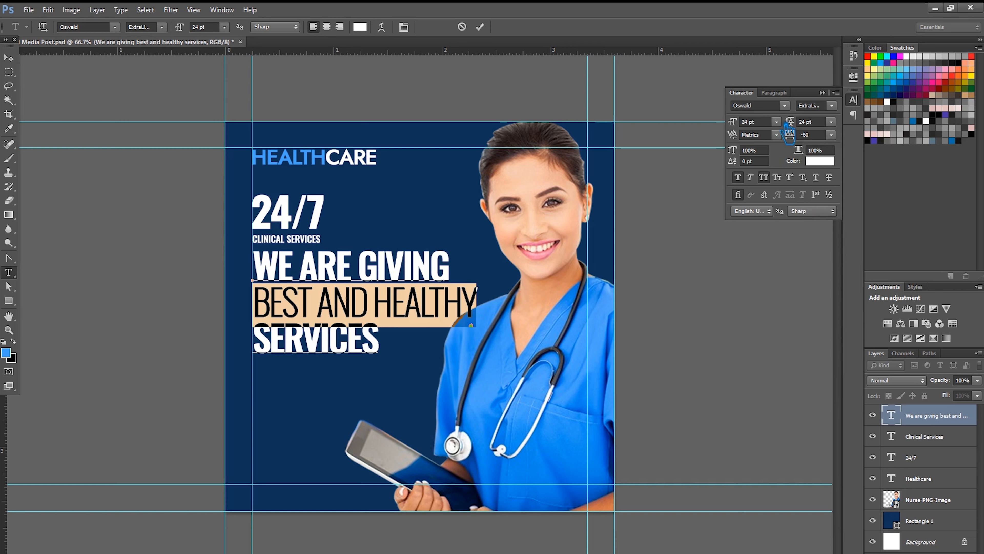
click(777, 121)
click(776, 232)
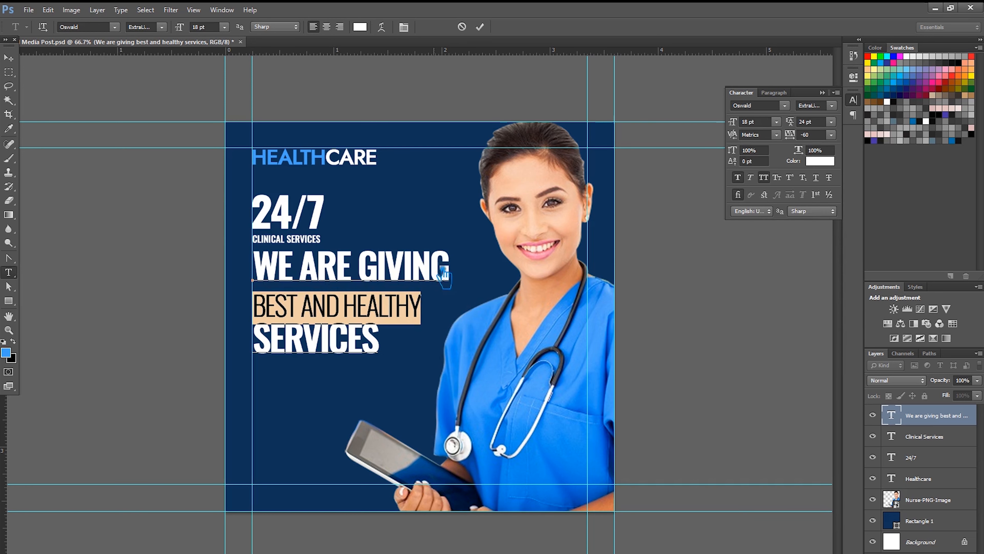
- Switch the reselected line to Regular, then delete it and commit the text
click(351, 302)
mouse_move(426, 316)
mouse_down()
mouse_move(433, 323)
mouse_move(210, 329)
mouse_up()
click(162, 27)
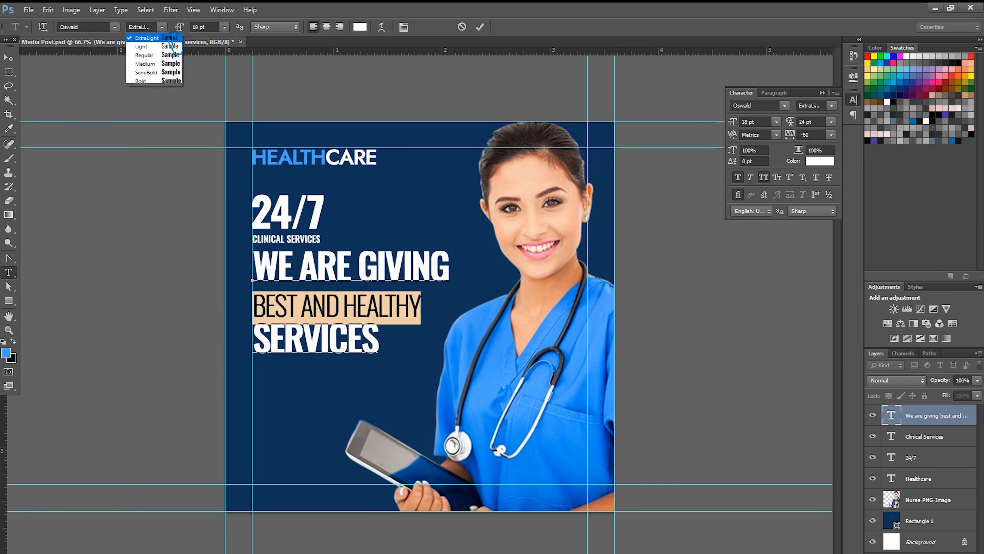
click(163, 59)
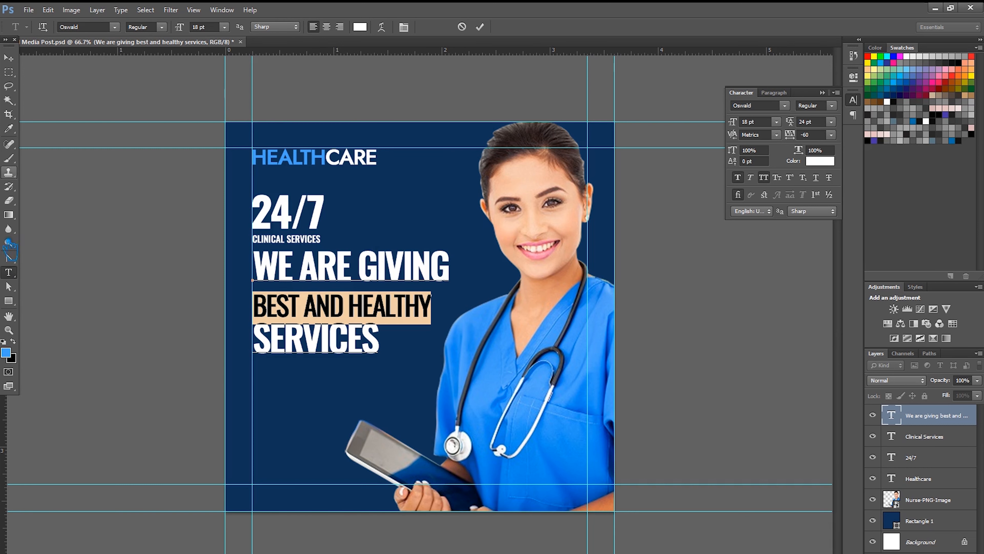
click(6, 352)
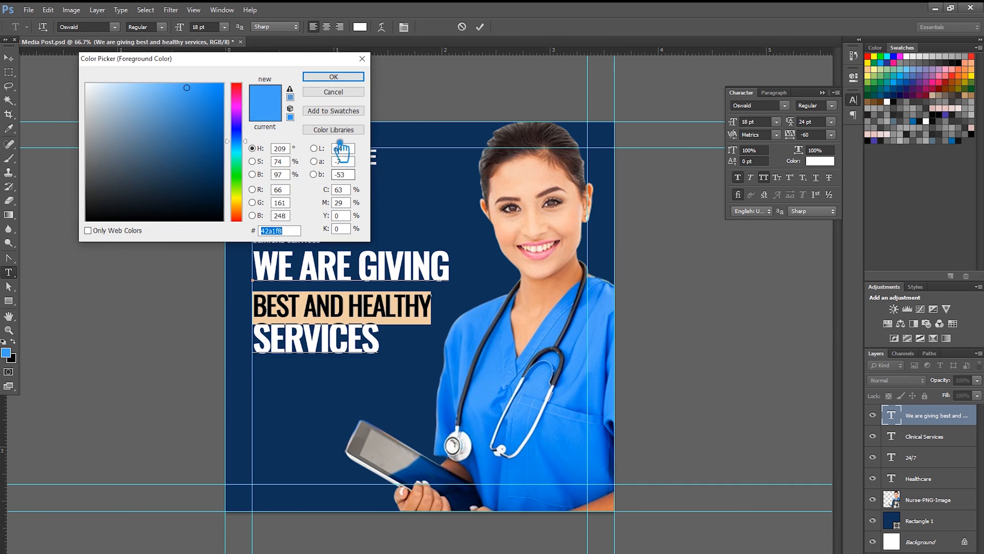
click(333, 77)
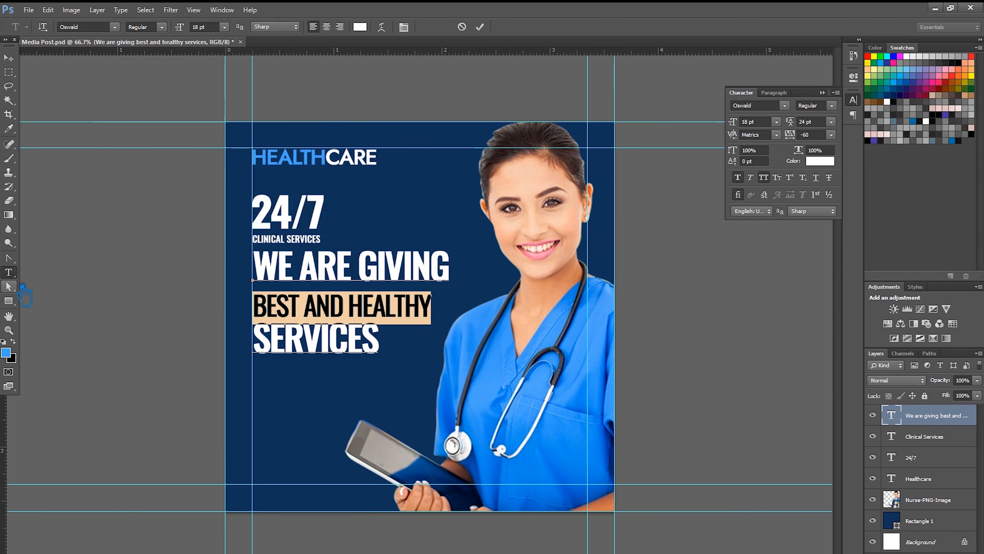
key(BackSpace)
click(9, 58)
- Restore the deleted line with Ctrl+Z and sample the blue of the HEALTH text
key(ctrl+z)
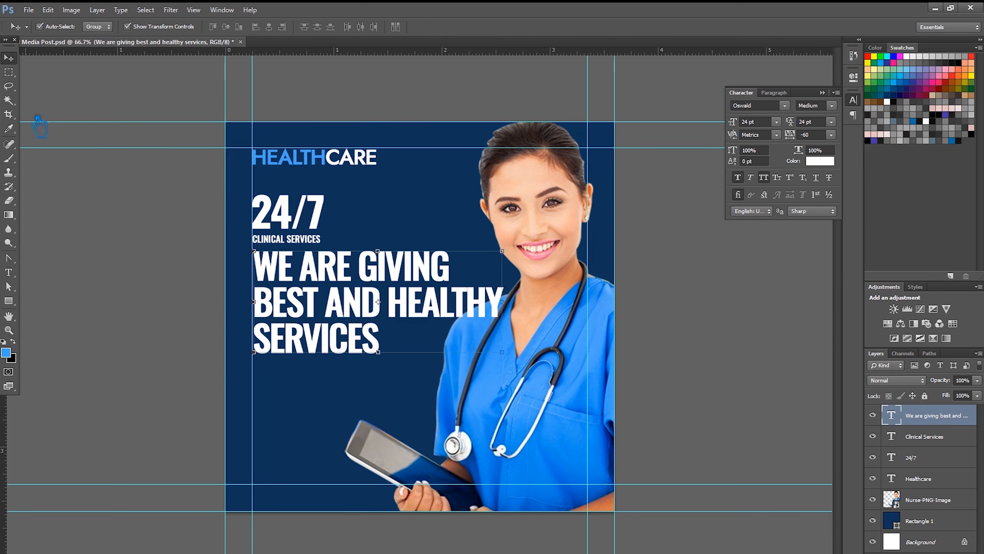
click(9, 272)
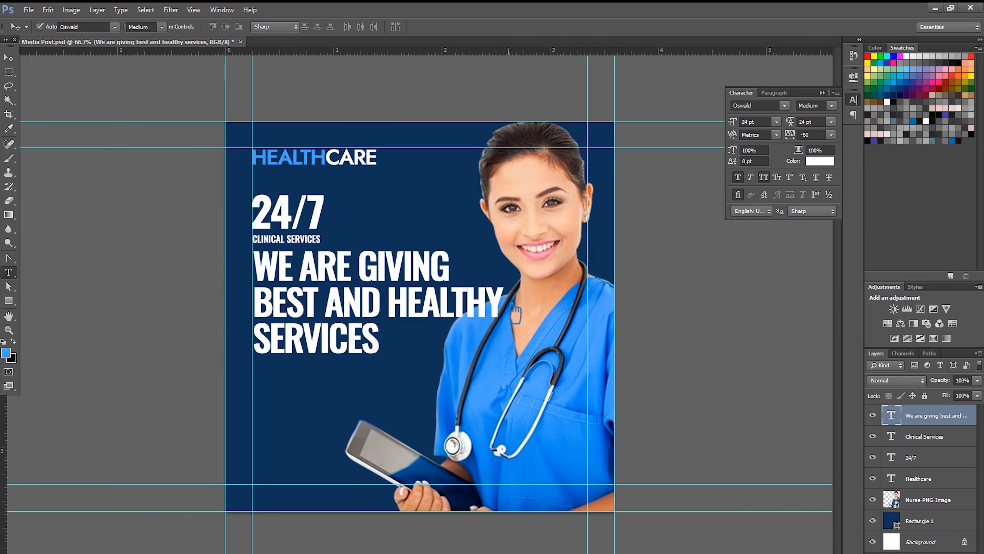
drag(502, 304, 180, 312)
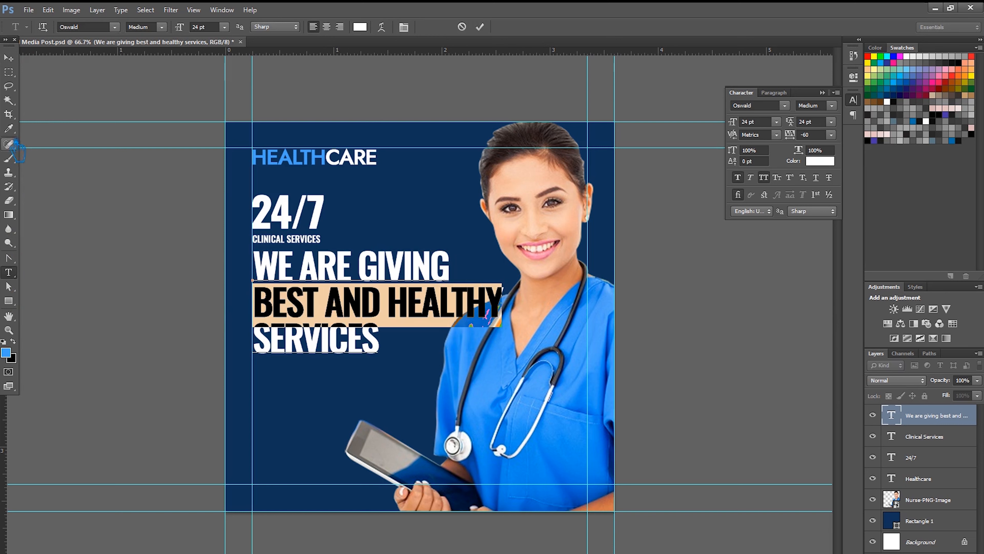
click(8, 128)
click(298, 164)
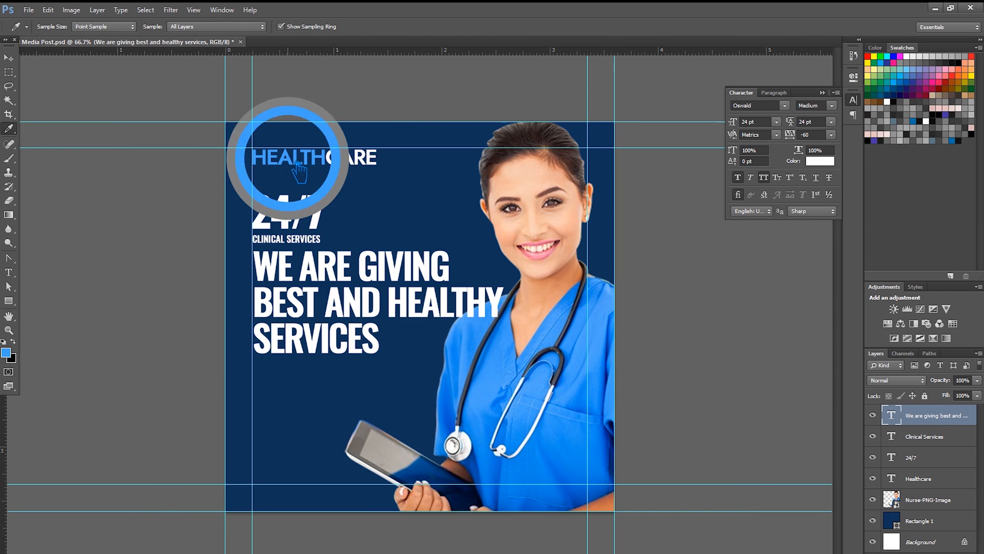
- Try pasting the blue colour code onto the BEST AND HEALTHY line, discarding a lighter blue
click(8, 272)
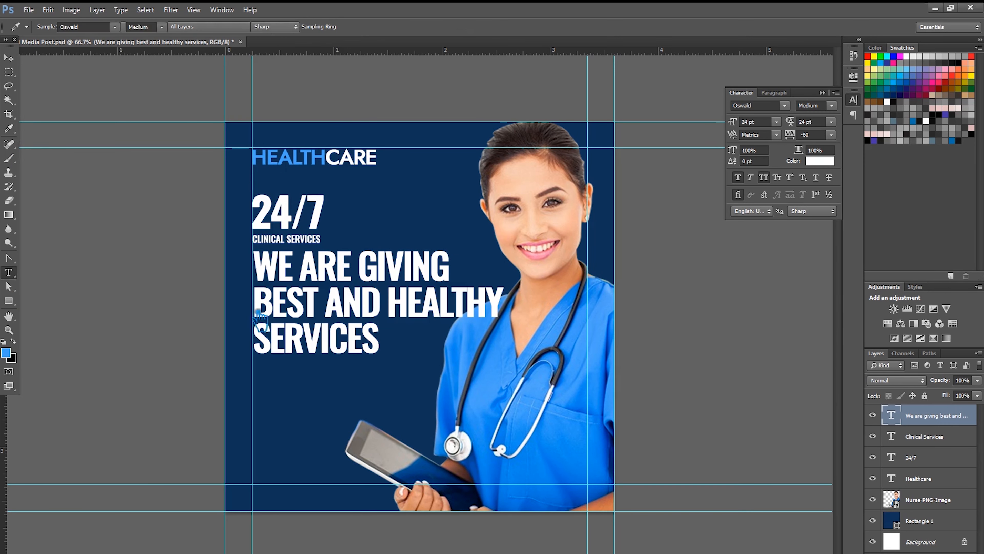
click(439, 306)
triple_click(279, 301)
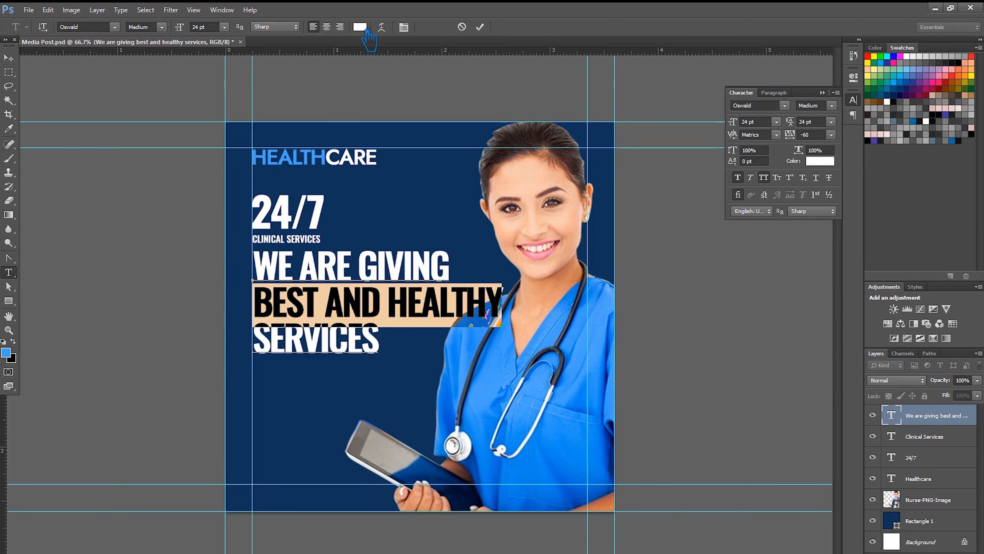
click(359, 27)
drag(254, 62, 577, 112)
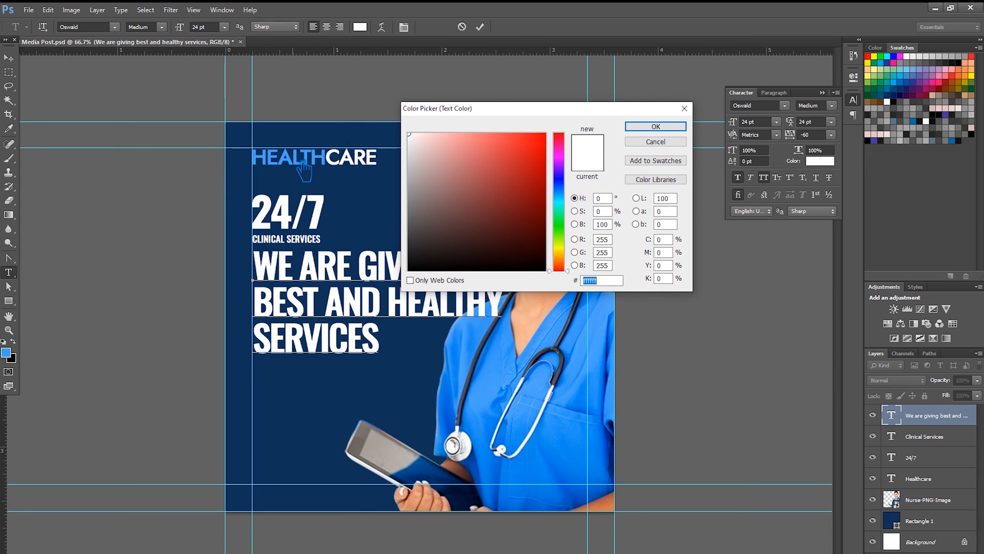
text(42a1f8)
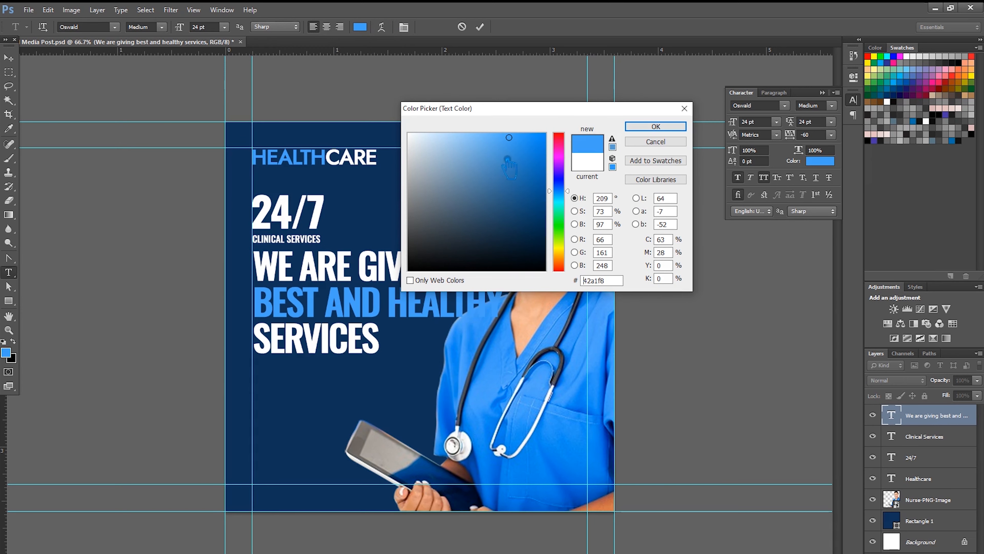
click(494, 136)
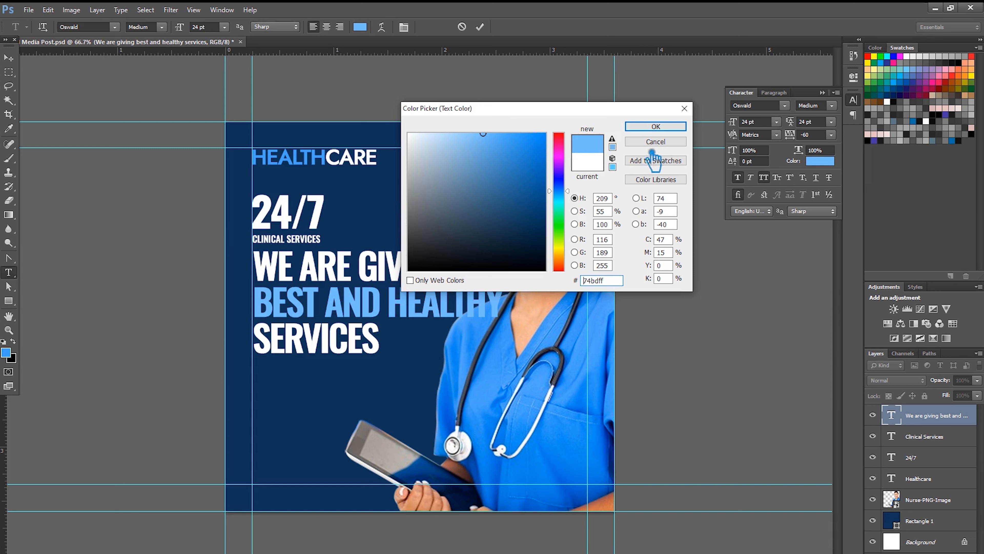
click(655, 127)
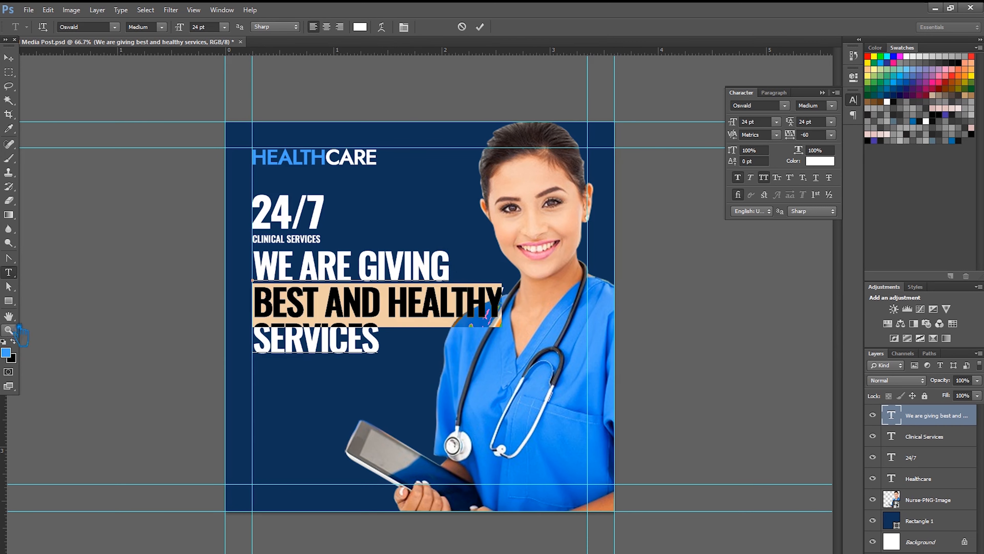
- Sample the HEALTH blue in the text Color Picker and apply it to the line
click(360, 27)
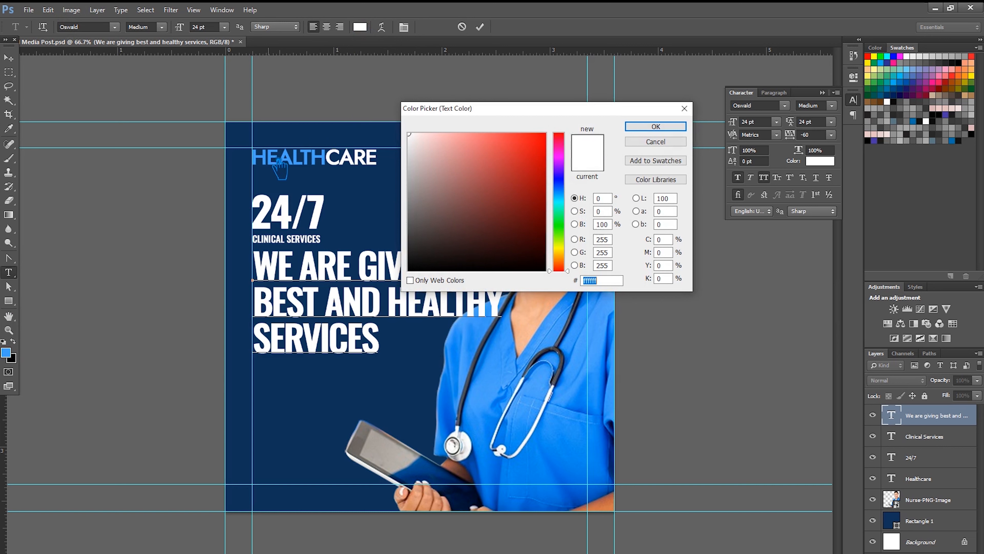
click(278, 163)
click(656, 126)
click(320, 345)
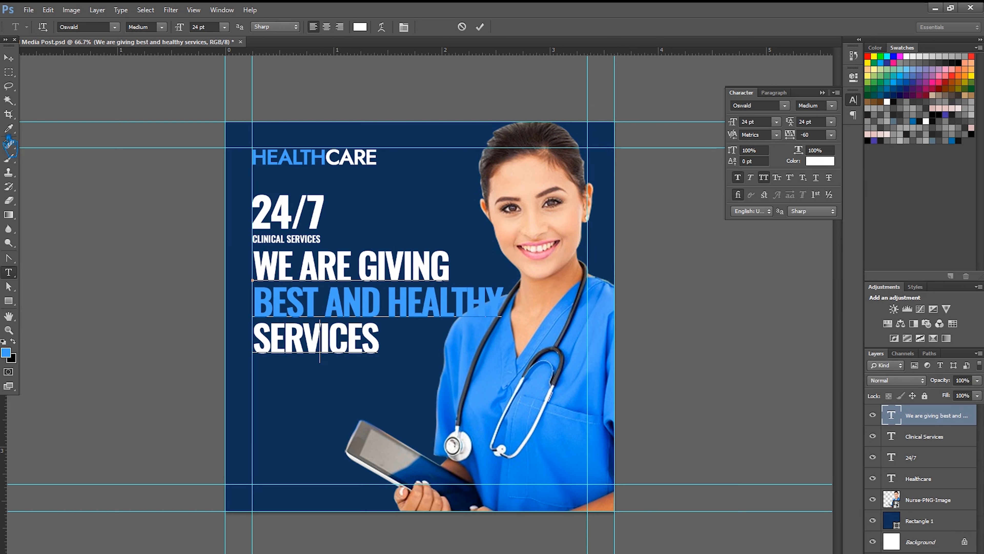
- Move the headline down slightly and set the BEST AND HEALTHY line to 19 pt
click(8, 57)
drag(360, 302, 360, 316)
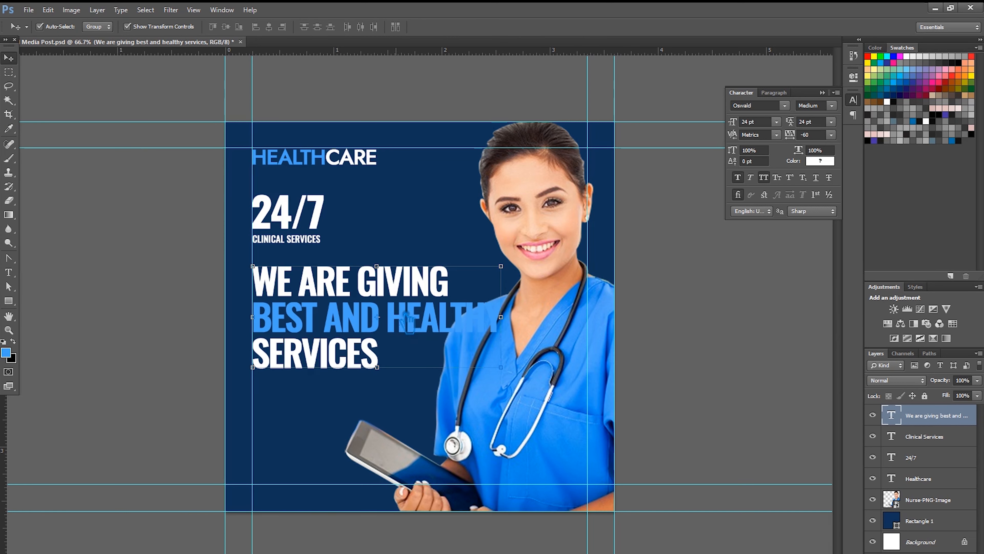
click(8, 272)
drag(502, 324, 246, 329)
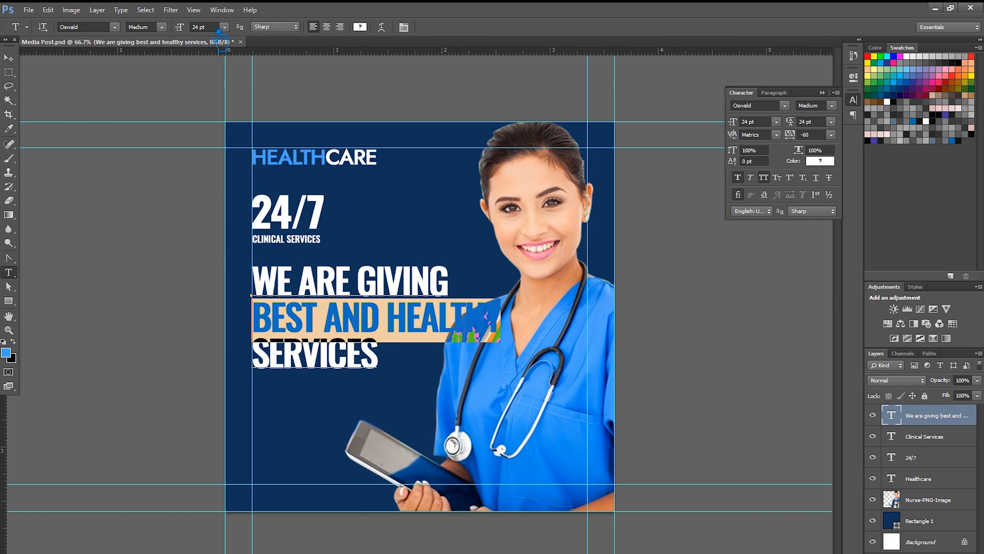
click(754, 122)
text(19)
key(Return)
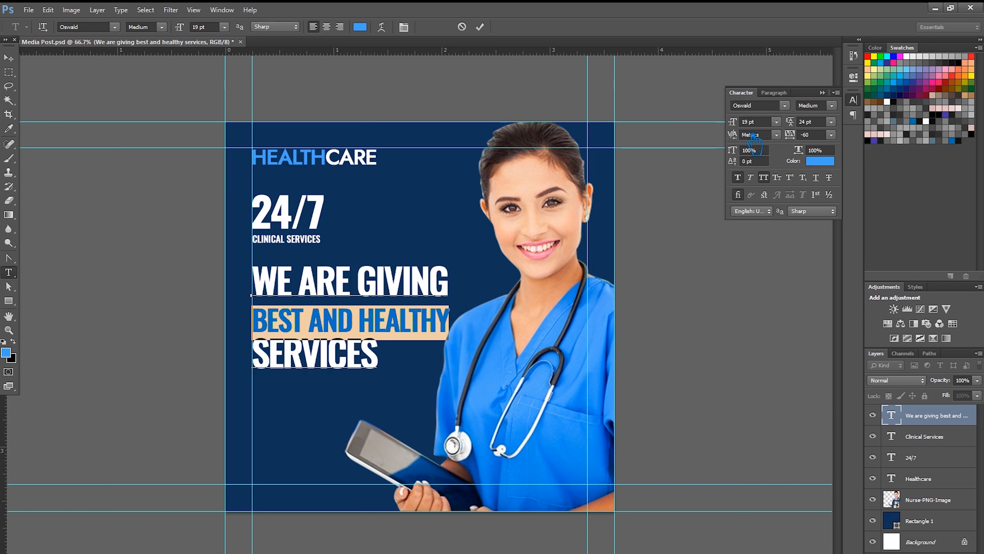
- Shrink the line to 14 pt with auto leading and tracking 200
click(776, 122)
click(773, 197)
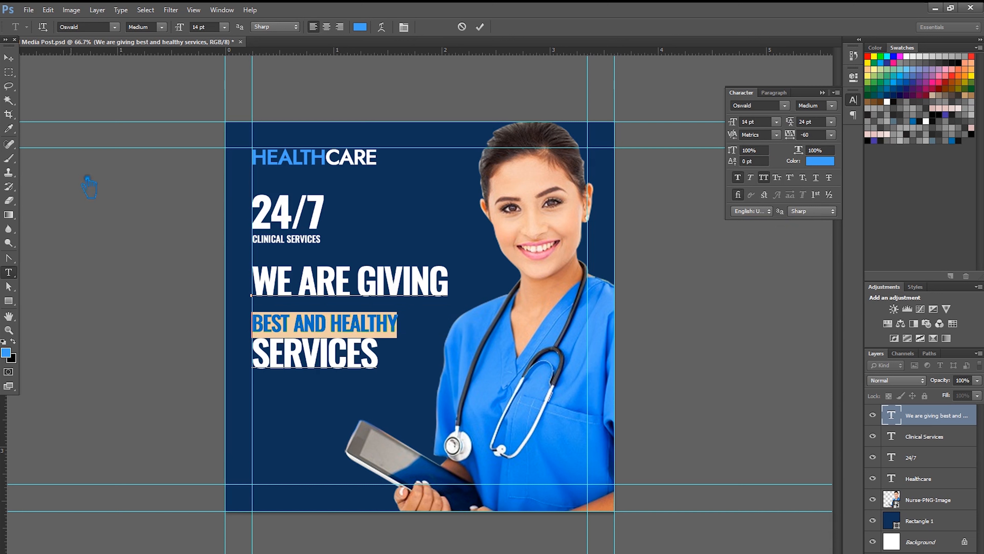
click(831, 122)
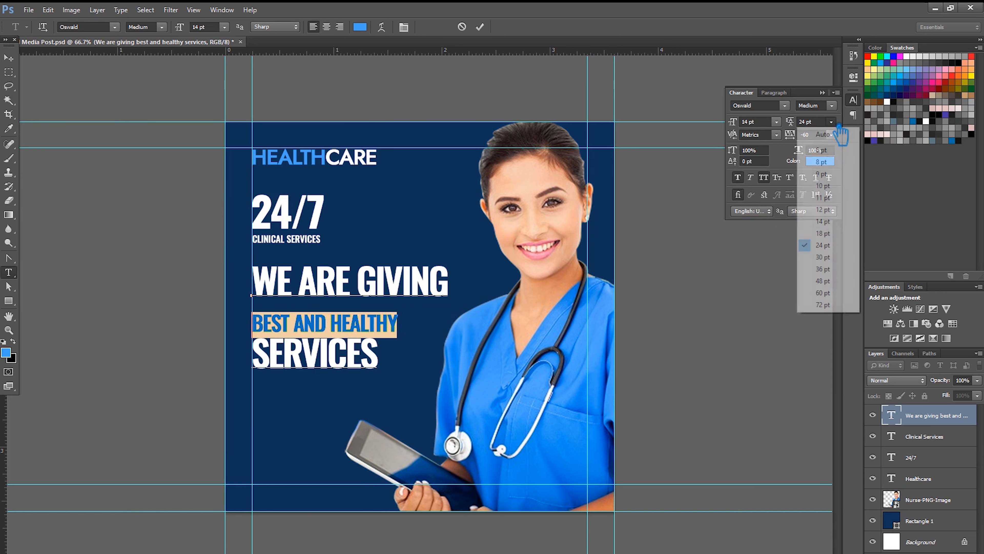
click(814, 125)
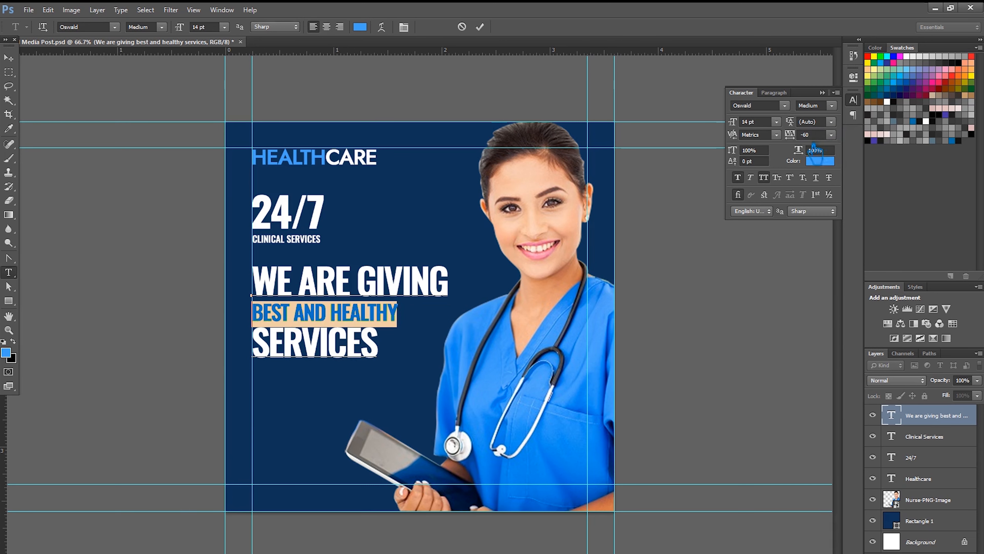
click(832, 134)
click(822, 311)
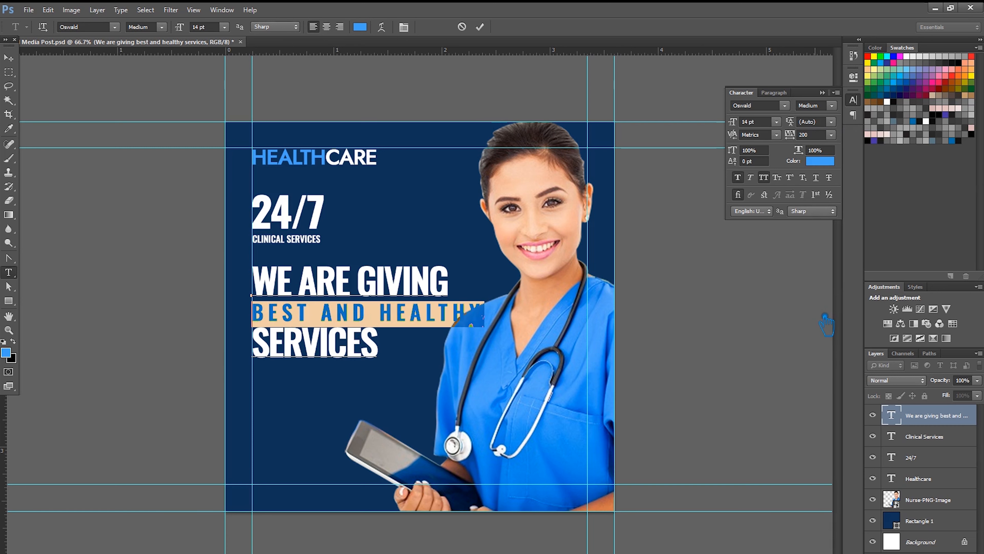
- Fine-tune the line's letter spacing by scrolling the tracking value, then commit it
click(801, 136)
scroll(800, 135, down, 2)
scroll(799, 135, up, 1)
scroll(800, 147, up, 6)
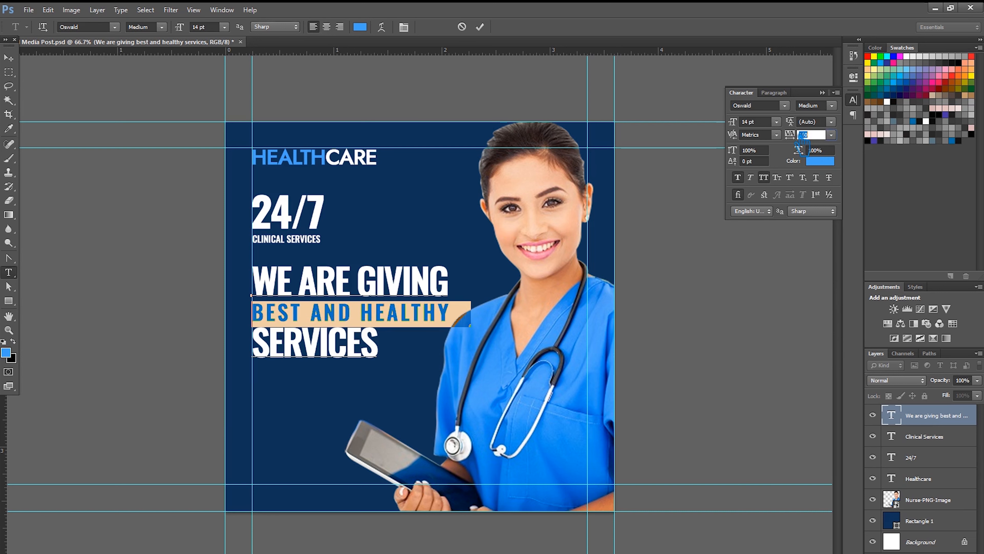
scroll(801, 146, down, 2)
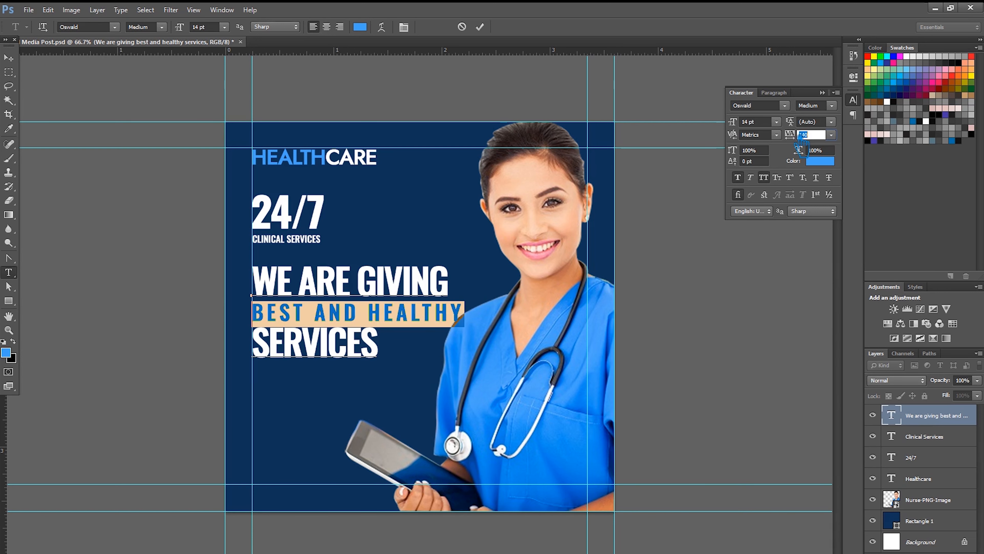
scroll(799, 148, down, 2)
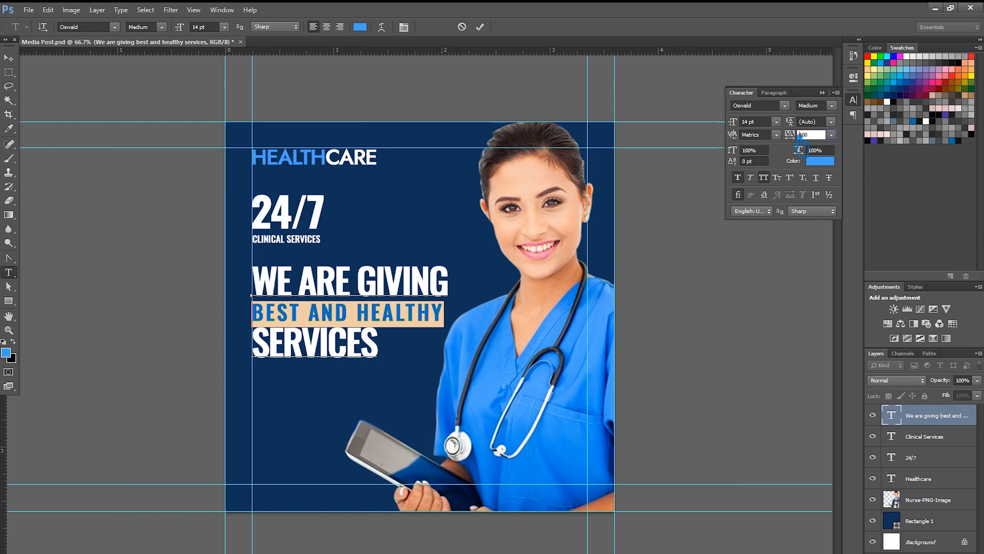
scroll(801, 146, up, 4)
scroll(801, 147, down, 2)
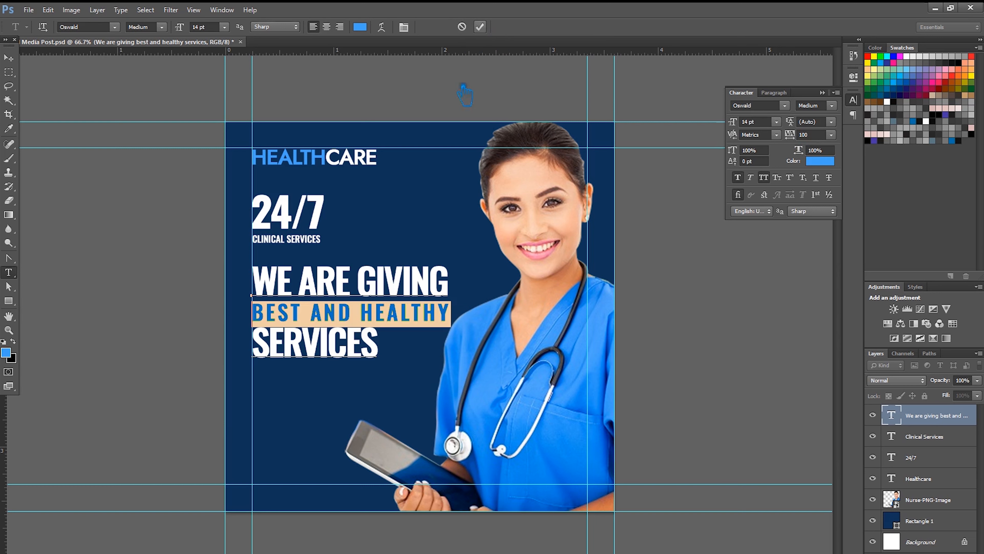
click(480, 27)
- Commit the headline text and save Media Post.psd
click(394, 342)
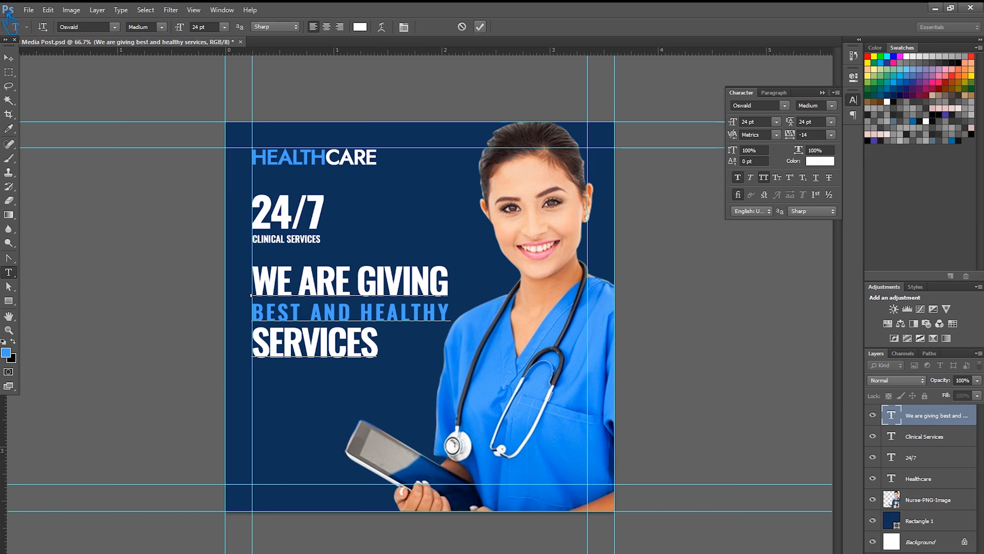
click(8, 58)
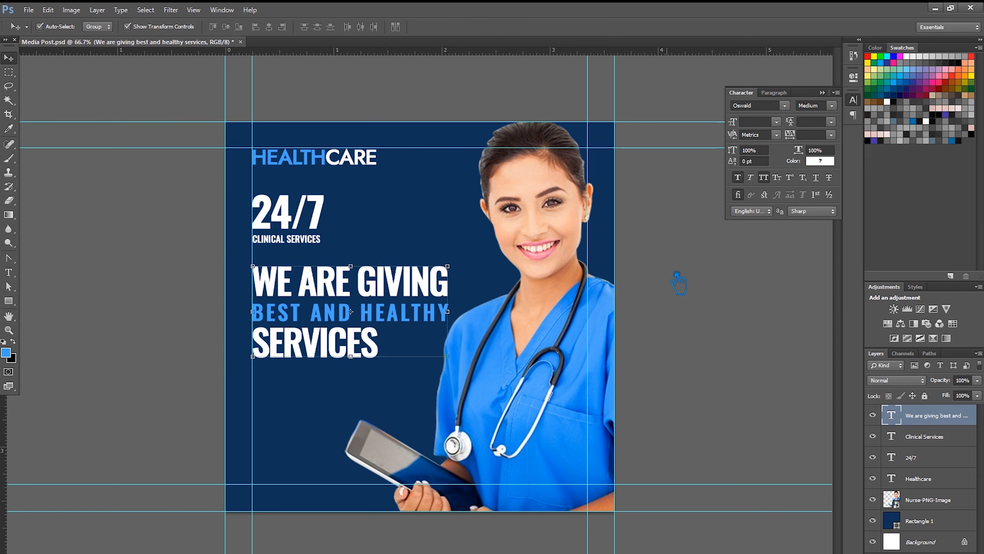
click(679, 284)
key(ctrl+s)
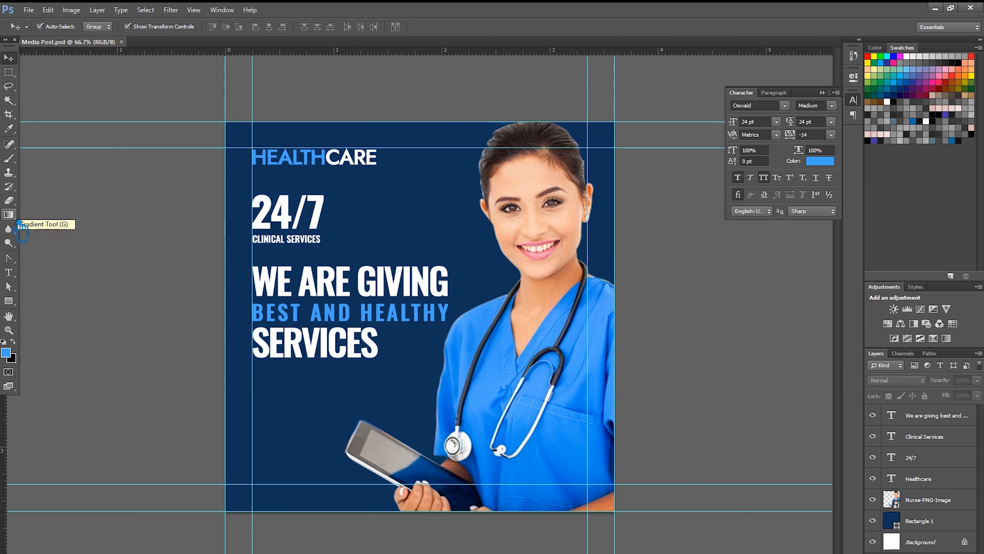
- Type an ellipsis after SERVICES so the headline ends in SERVICES..
click(9, 272)
click(387, 359)
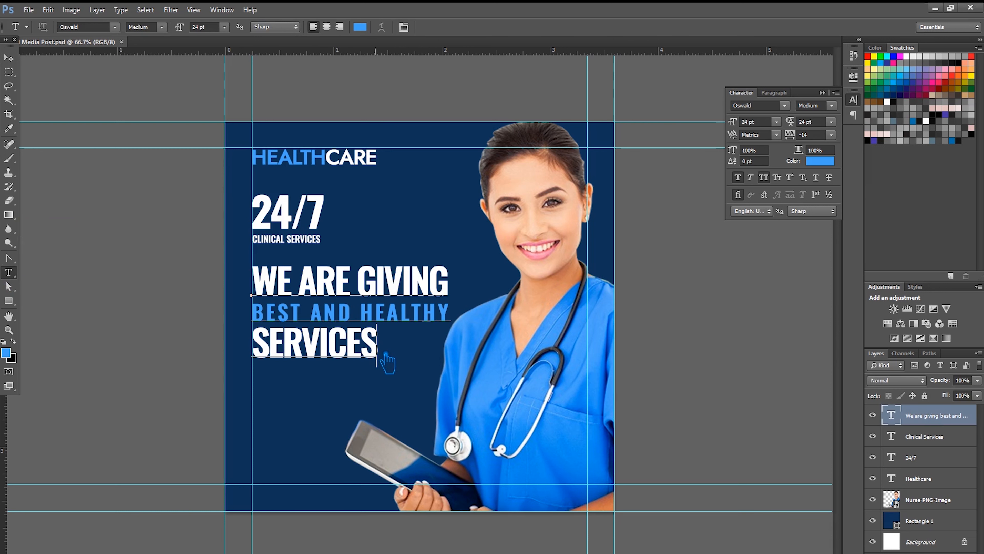
text(...)
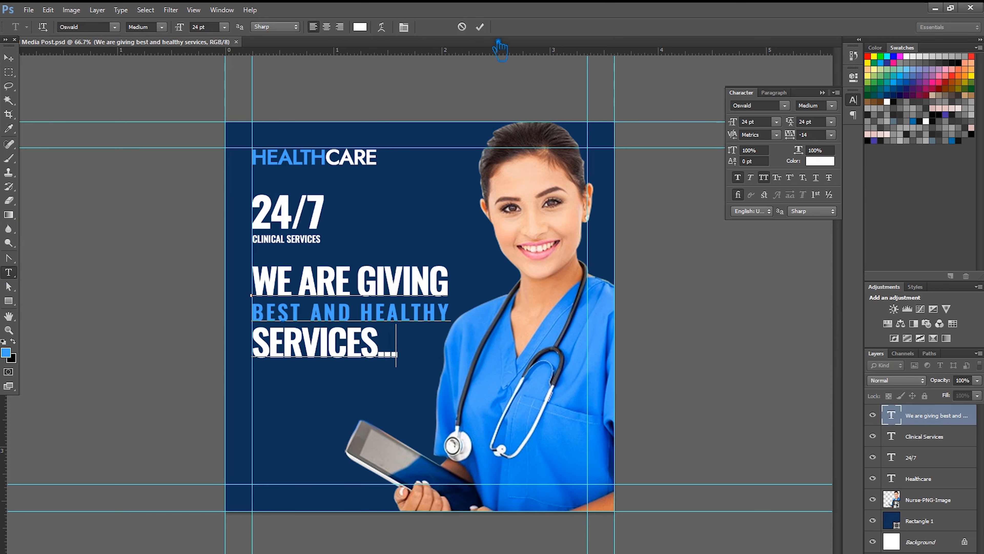
click(10, 58)
click(423, 104)
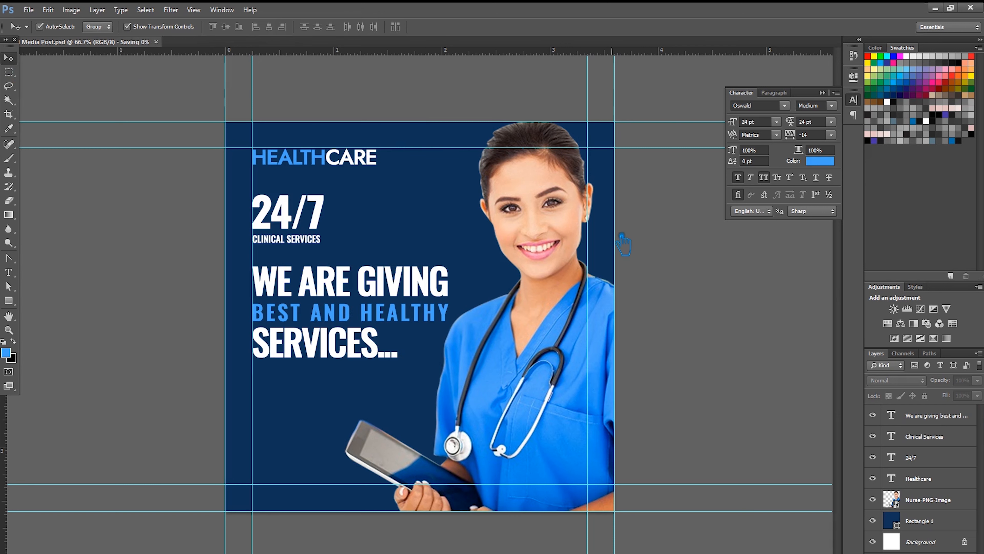
- Draw a blue button rectangle below the headline and type 'CALL Us' on it
click(8, 301)
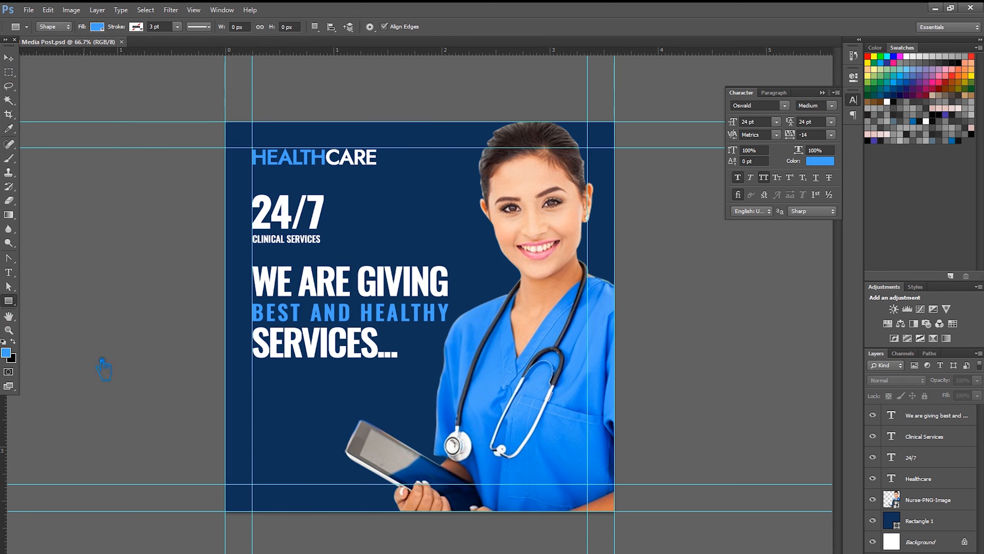
drag(271, 428, 329, 450)
key(v)
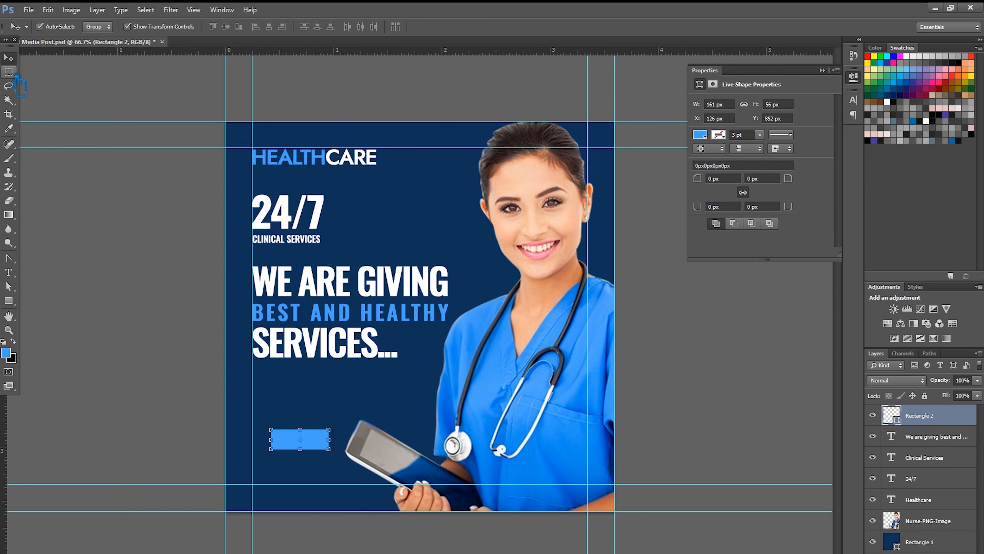
click(82, 268)
click(9, 273)
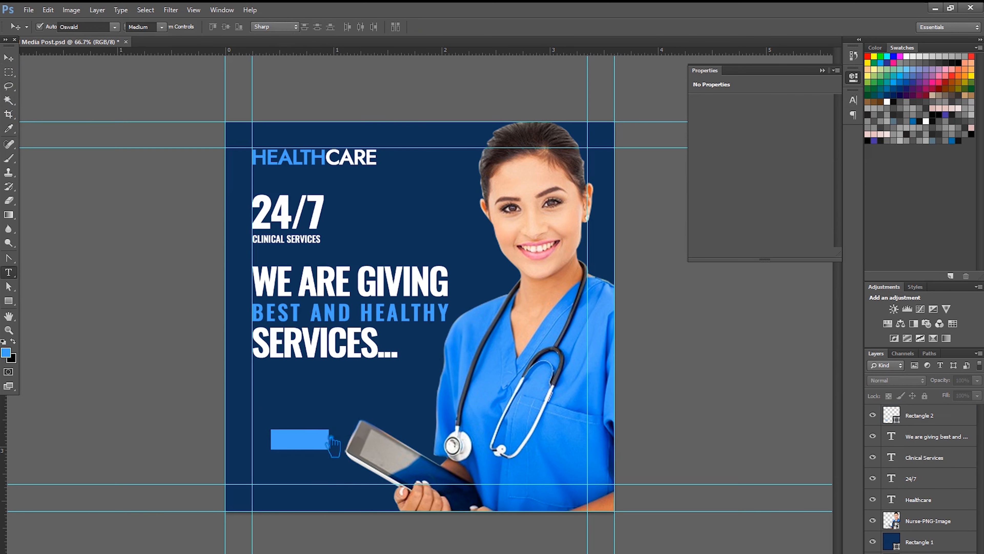
click(288, 438)
text(CALL)
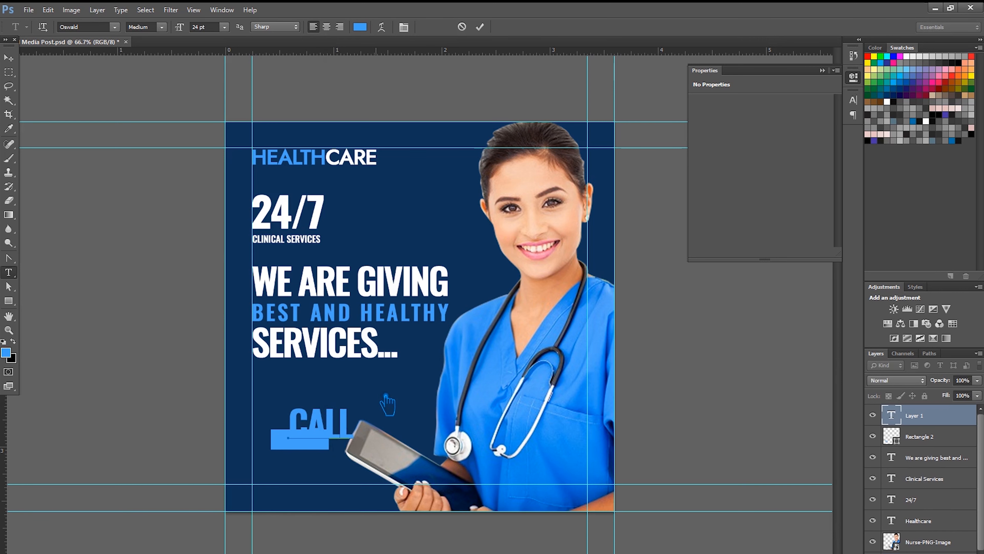
text( Us)
click(9, 58)
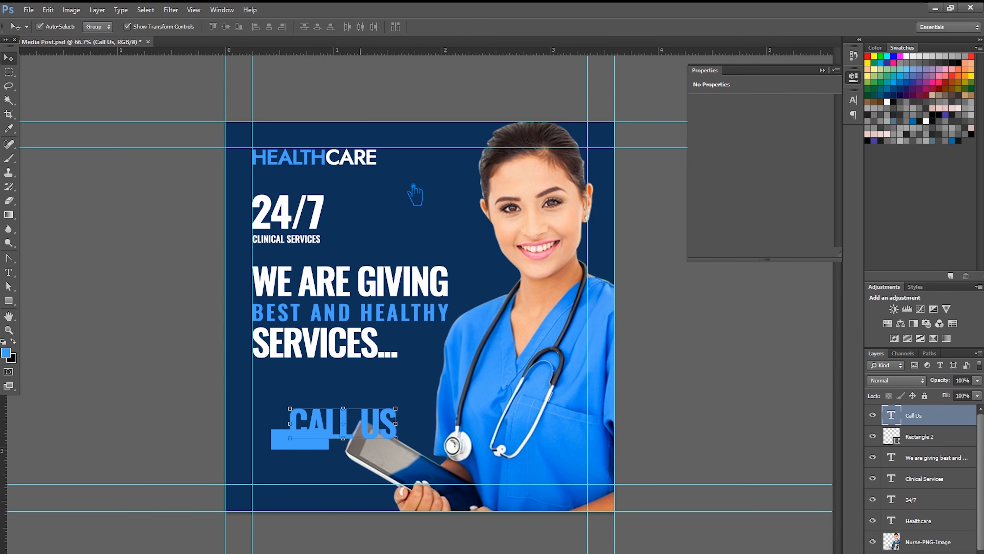
- Make the CALL US text white and 8 pt
click(10, 273)
drag(400, 431, 283, 426)
click(364, 28)
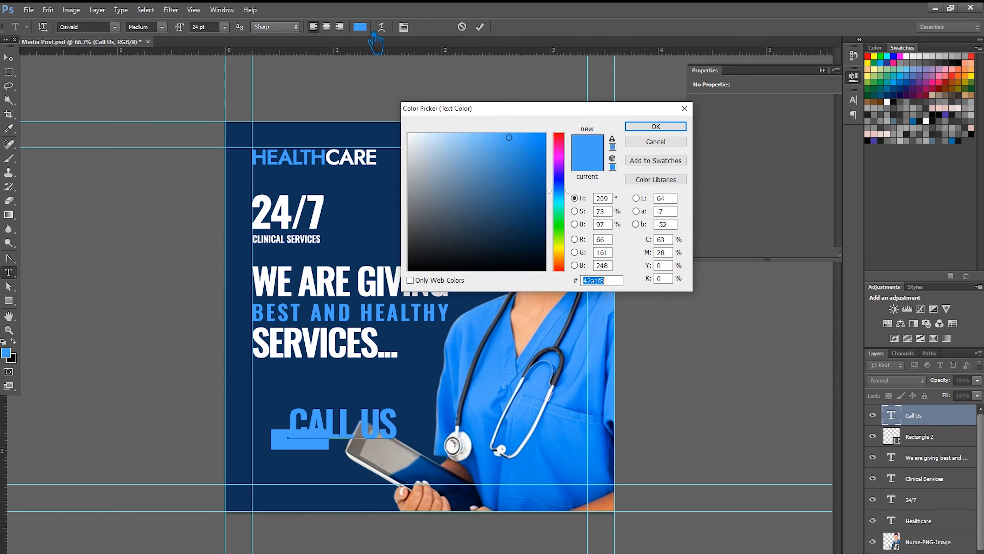
drag(421, 144, 407, 127)
click(660, 125)
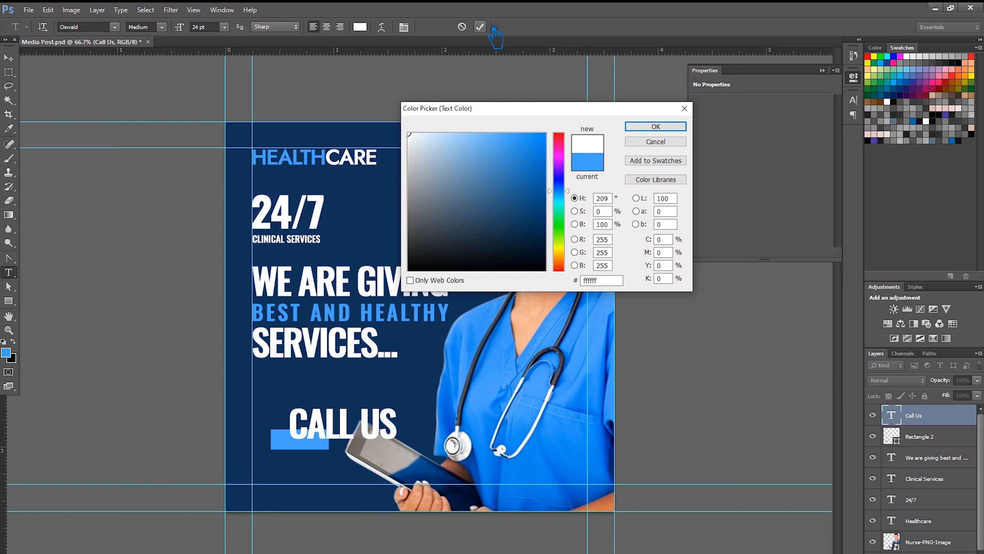
click(664, 123)
click(665, 128)
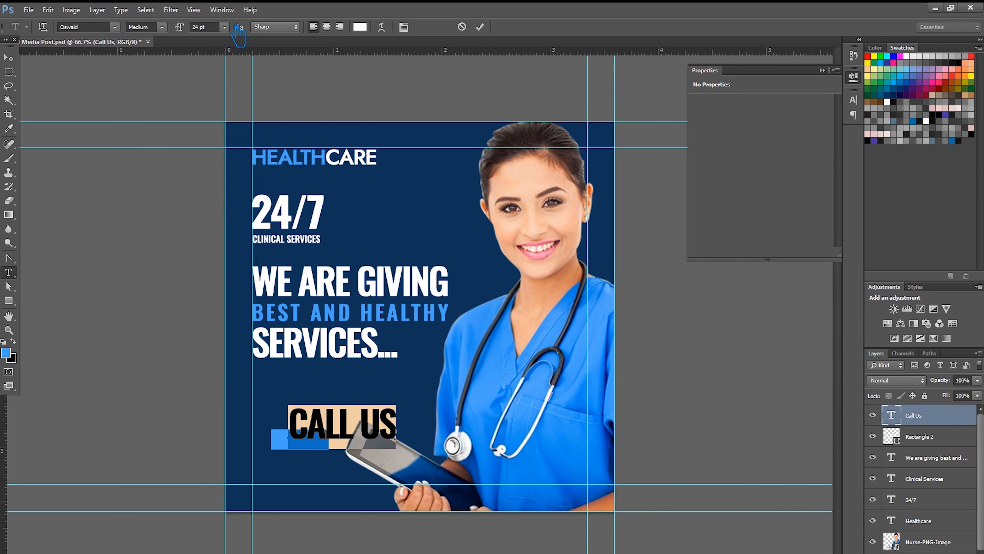
click(224, 26)
click(231, 148)
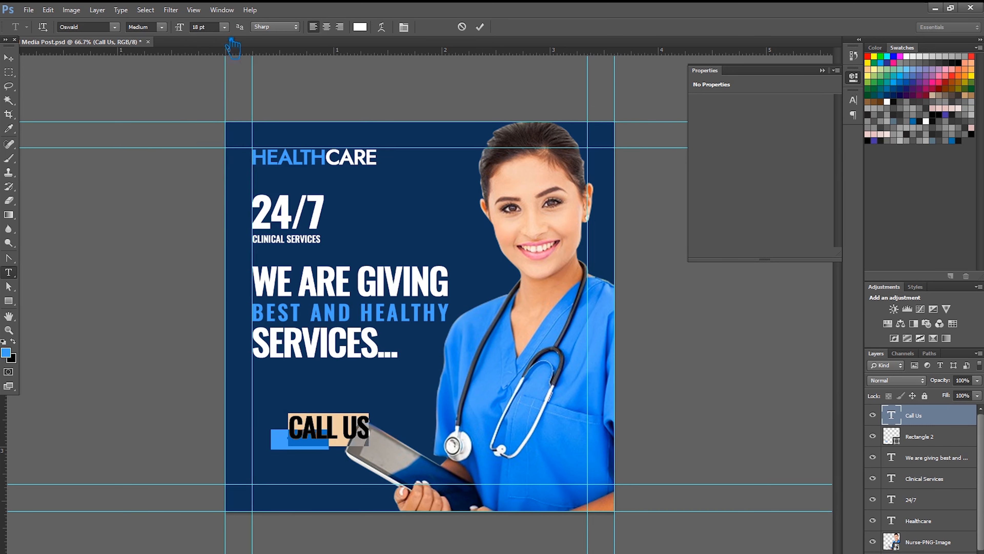
click(224, 27)
click(225, 67)
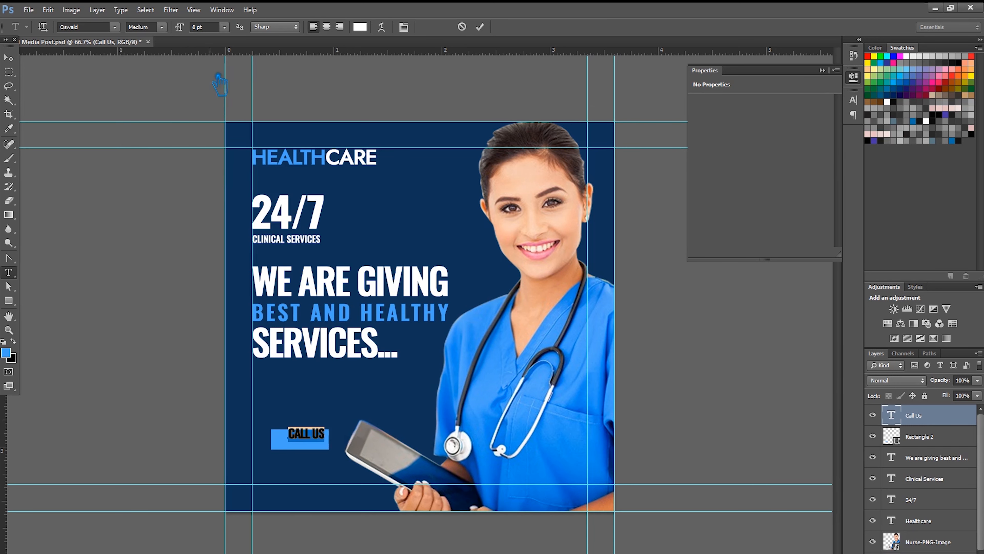
click(477, 26)
- Move CALL US onto the blue rectangle and group the text with the rectangle
click(8, 57)
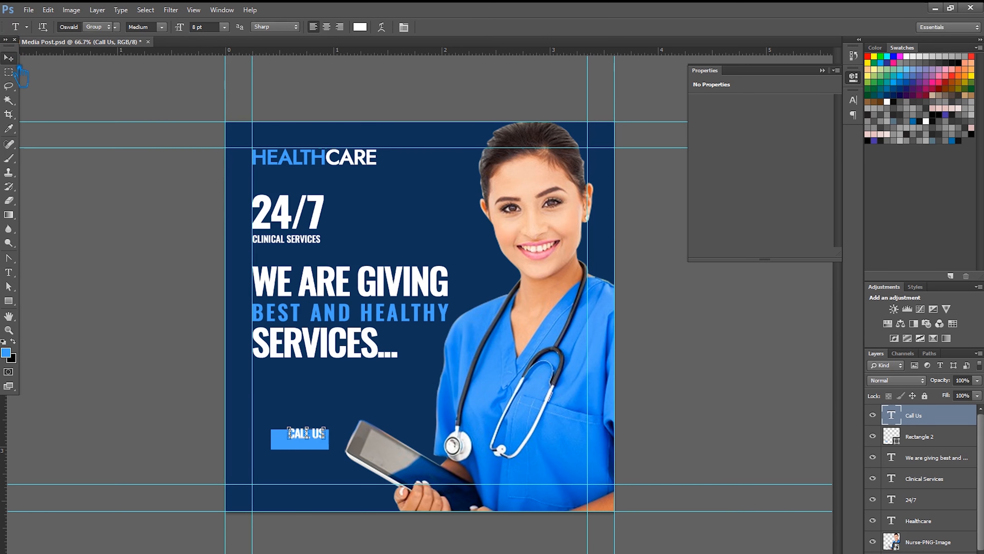
scroll(329, 481, up, 3)
scroll(331, 489, up, 3)
drag(259, 490, 237, 495)
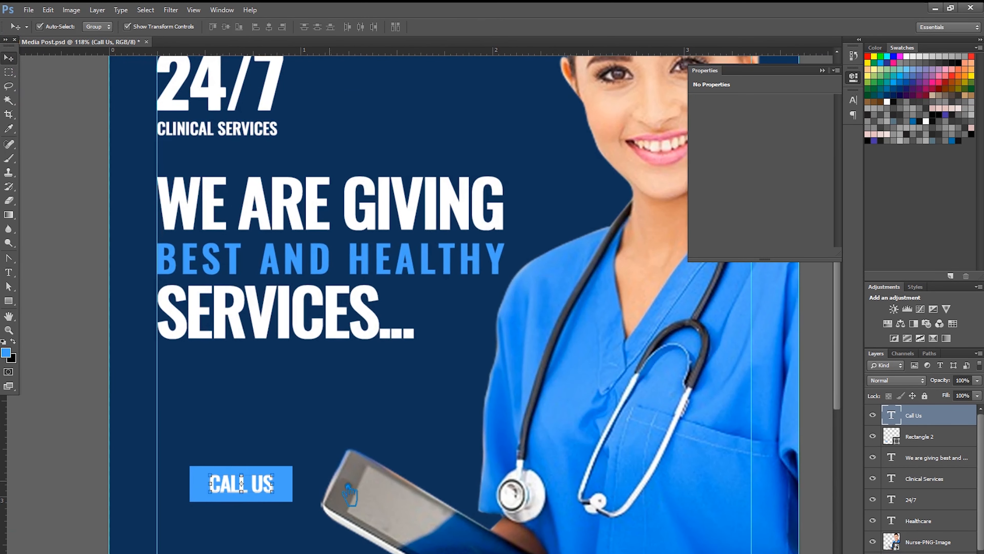
shift+click(939, 443)
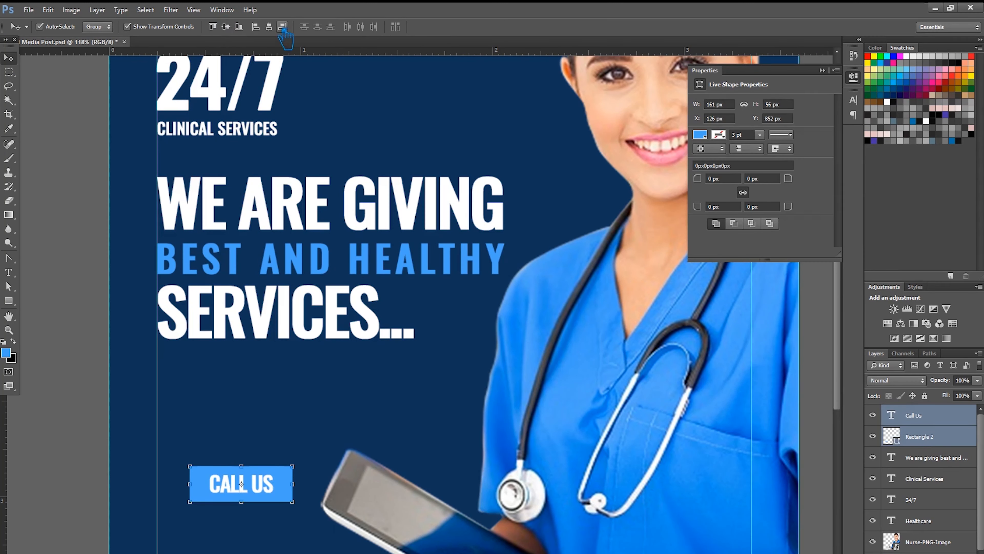
key(ctrl+g)
click(434, 220)
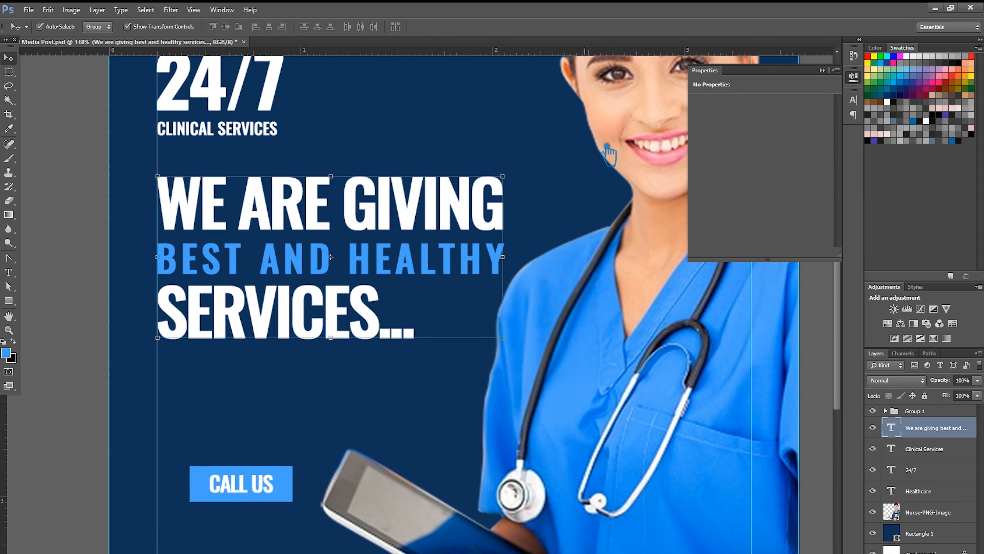
click(822, 70)
click(105, 204)
key(ctrl+0)
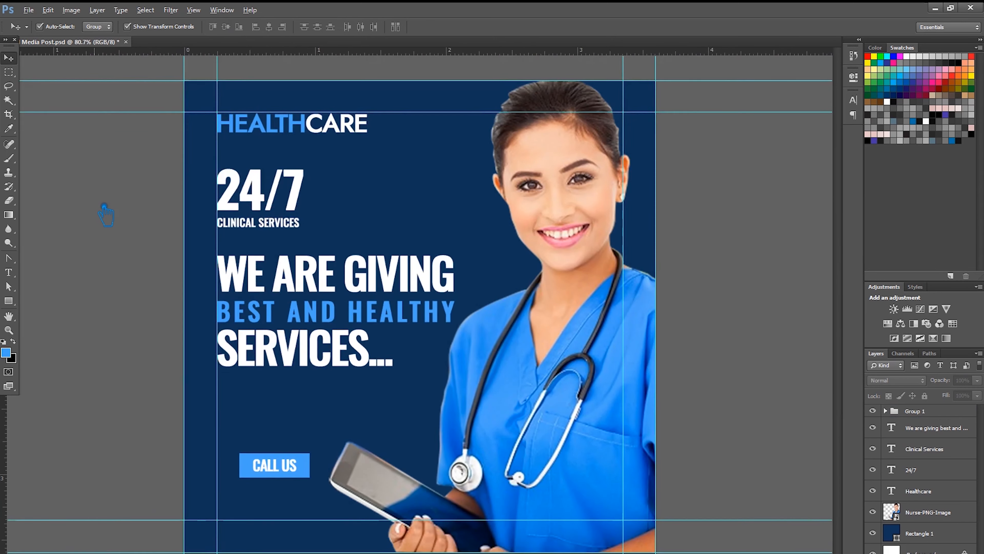
- Move the CALL US button up and left, and place a copy of the Clinical Services text beside it
drag(312, 453, 298, 409)
drag(298, 234, 376, 413)
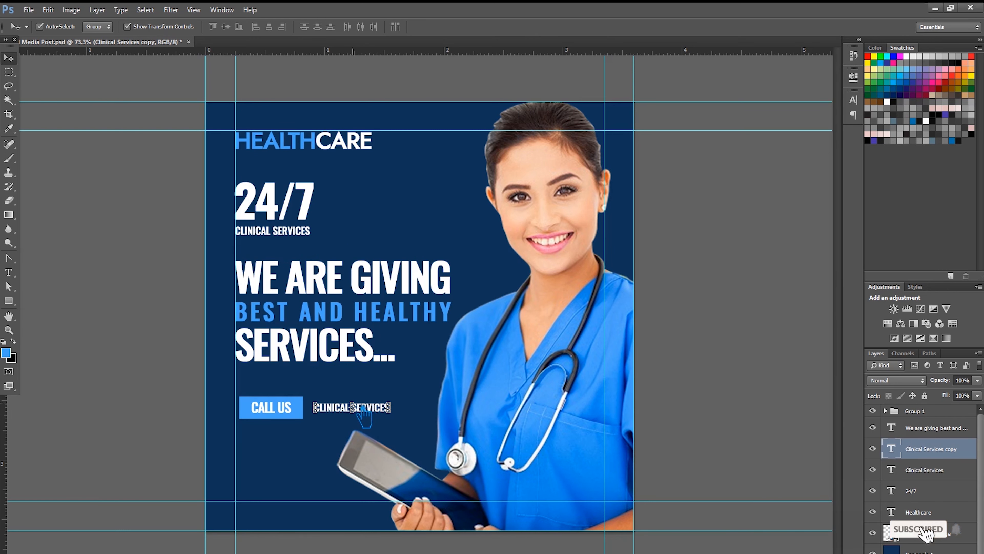
key(ctrl+t)
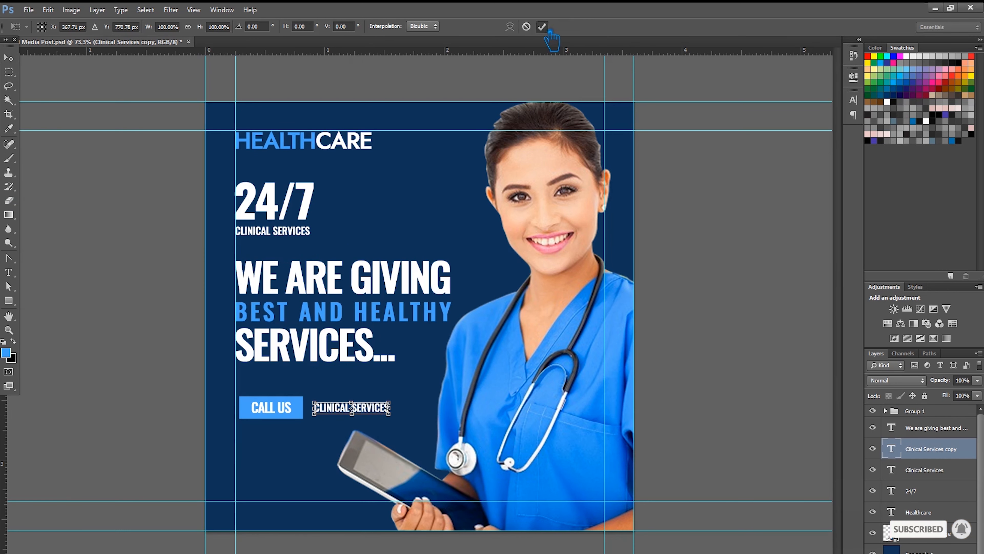
click(542, 26)
- Replace the copied text with the contact phone number
key(t)
drag(389, 408, 260, 404)
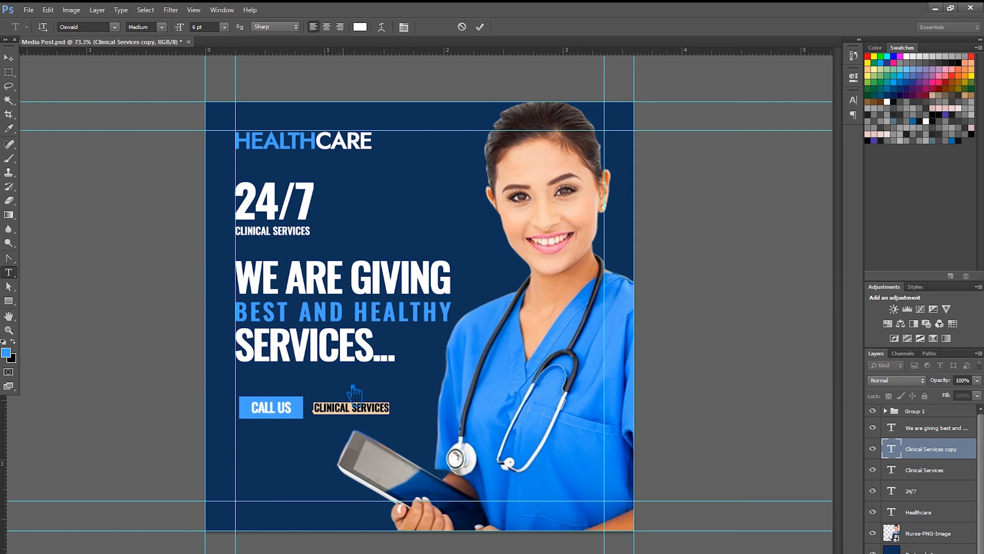
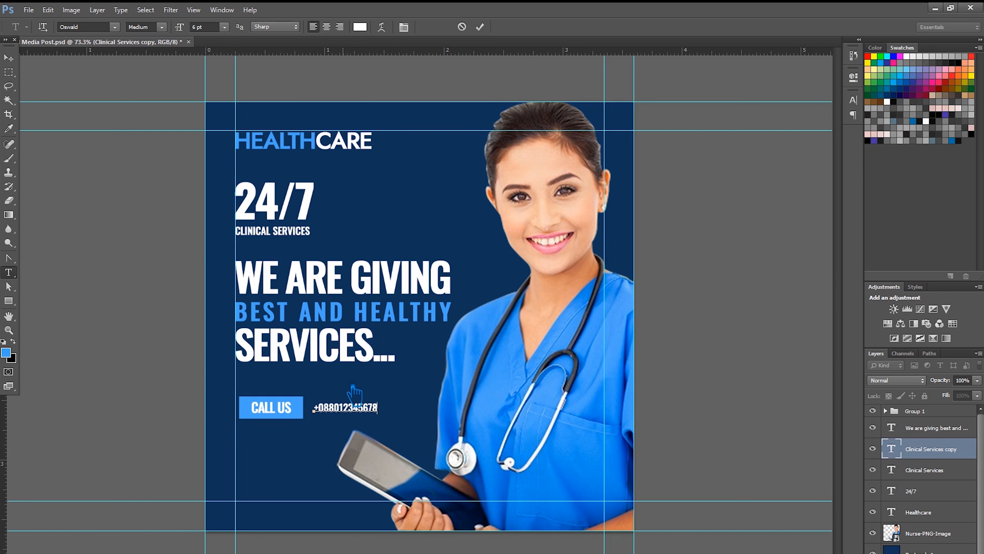
click(480, 27)
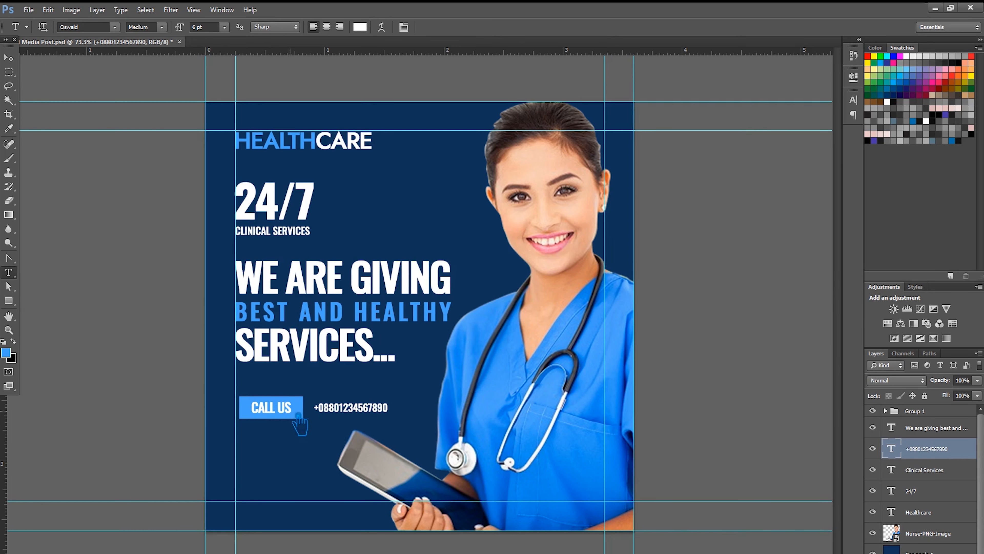
click(281, 414)
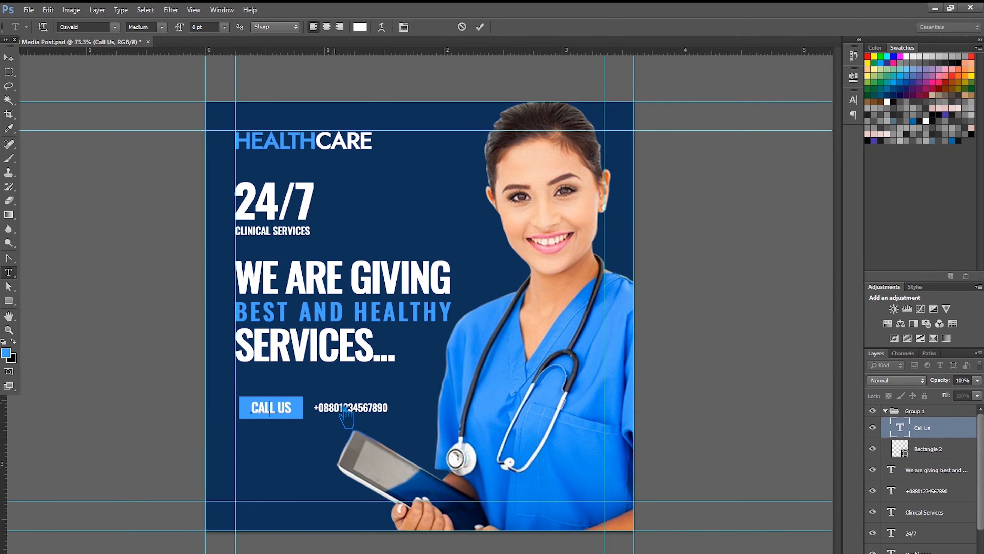
- Try the CALL US text at 6 pt, then return it to 8 pt
click(302, 413)
key(ctrl+a)
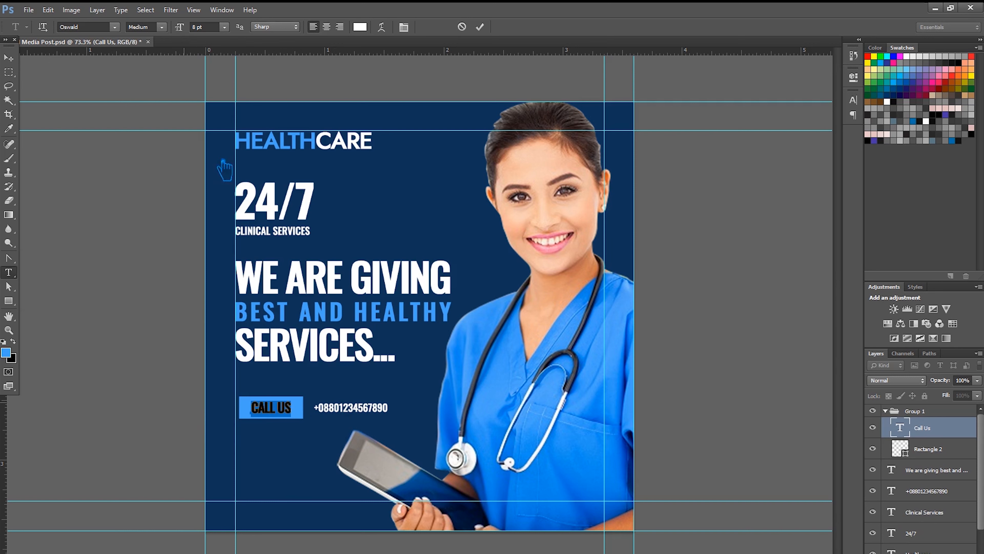
click(224, 26)
click(219, 72)
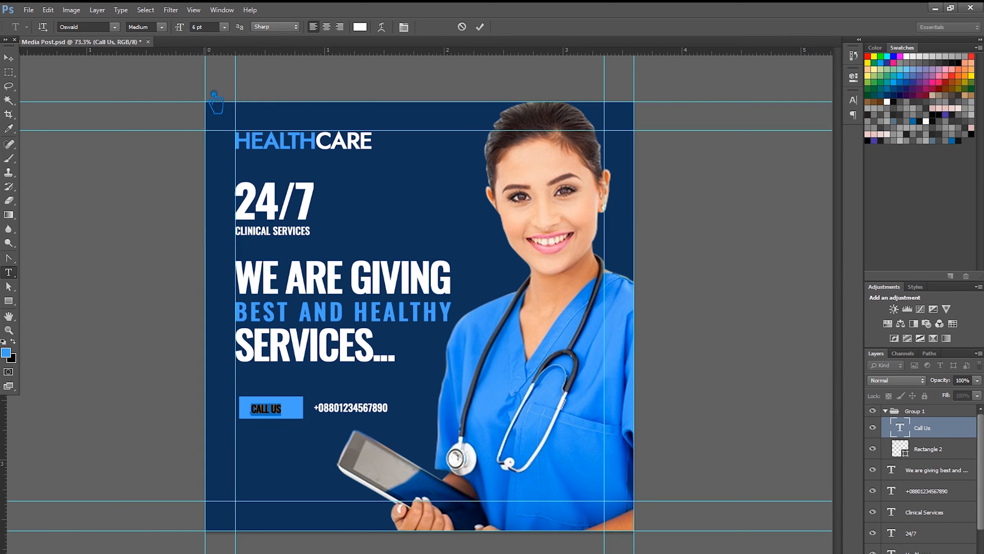
click(224, 27)
click(220, 67)
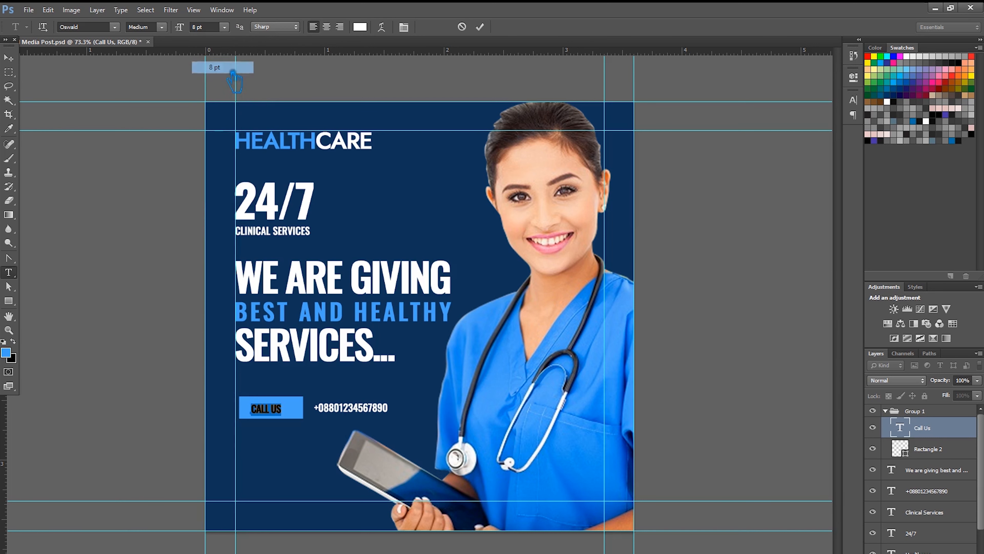
click(8, 58)
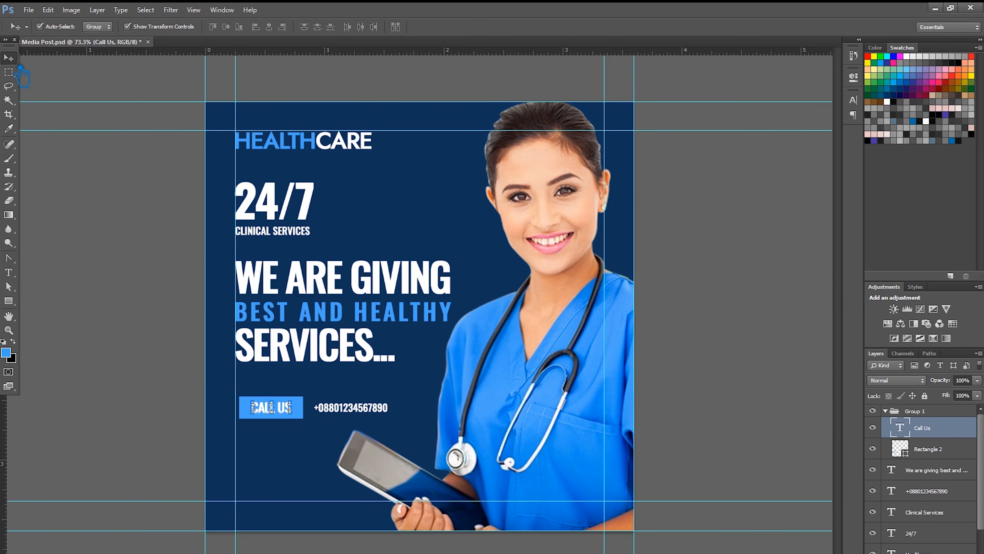
- Group CALL US with its rectangle, then undo and reselect the existing Group 1
key(ctrl+t)
click(542, 26)
shift+click(940, 446)
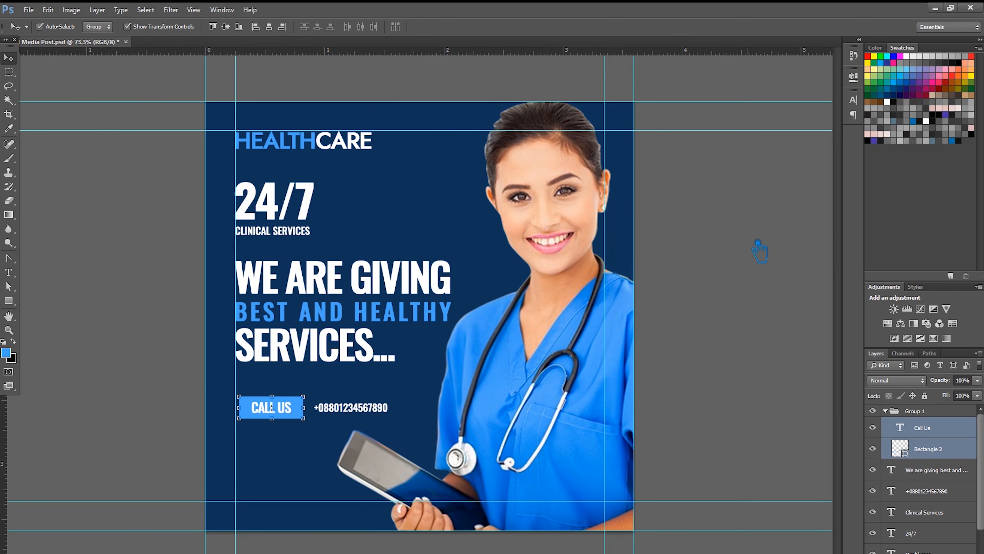
key(ctrl+g)
key(ctrl+z)
click(886, 410)
click(873, 410)
click(873, 411)
- Rename Group 1 to 'Button'
double_click(916, 411)
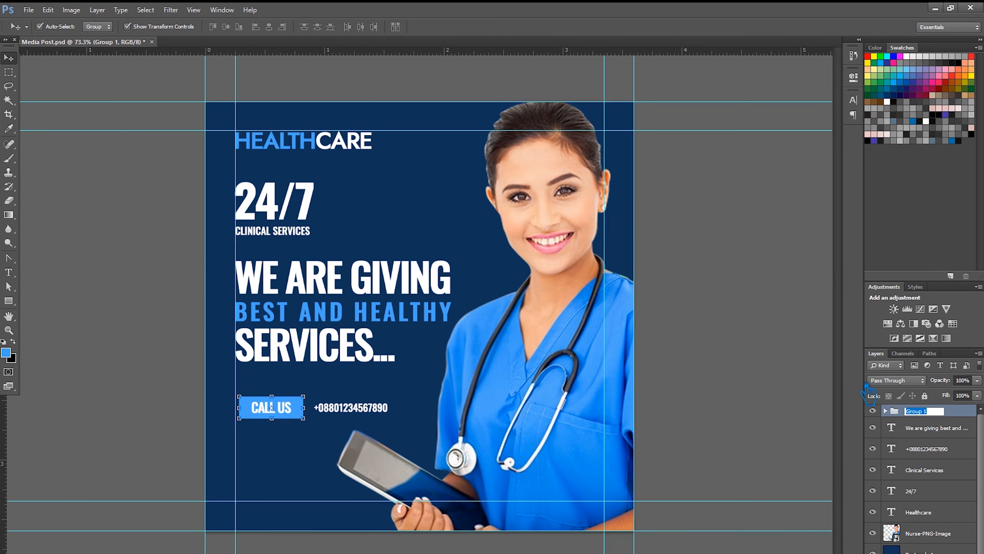
text(Button)
key(Return)
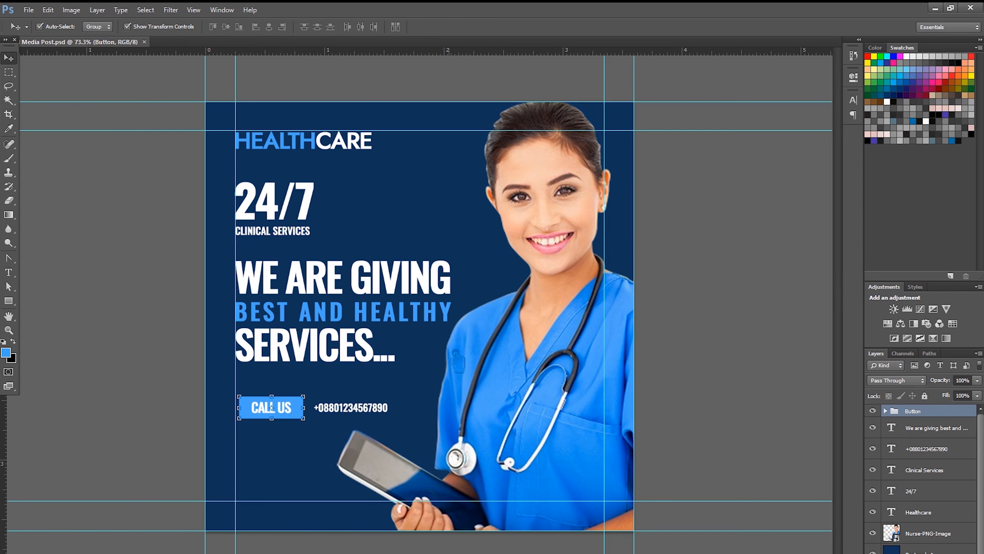
click(8, 272)
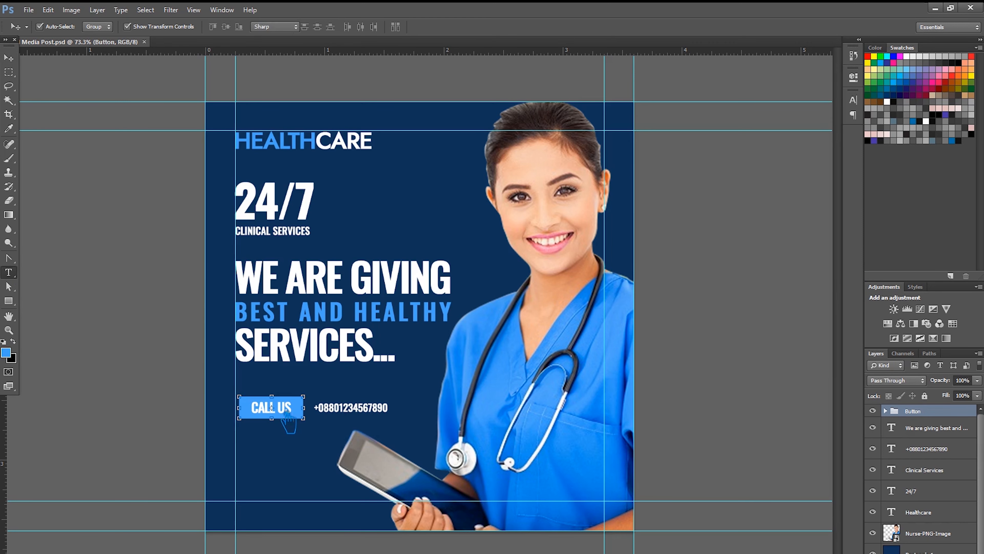
- Check the font size used by the CLINICAL SERVICES text
click(275, 407)
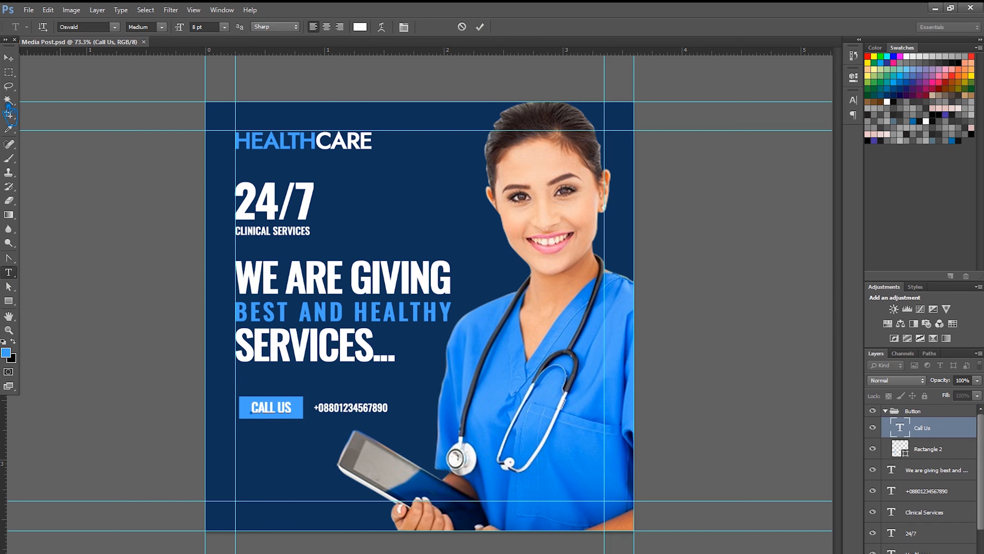
click(11, 59)
click(10, 272)
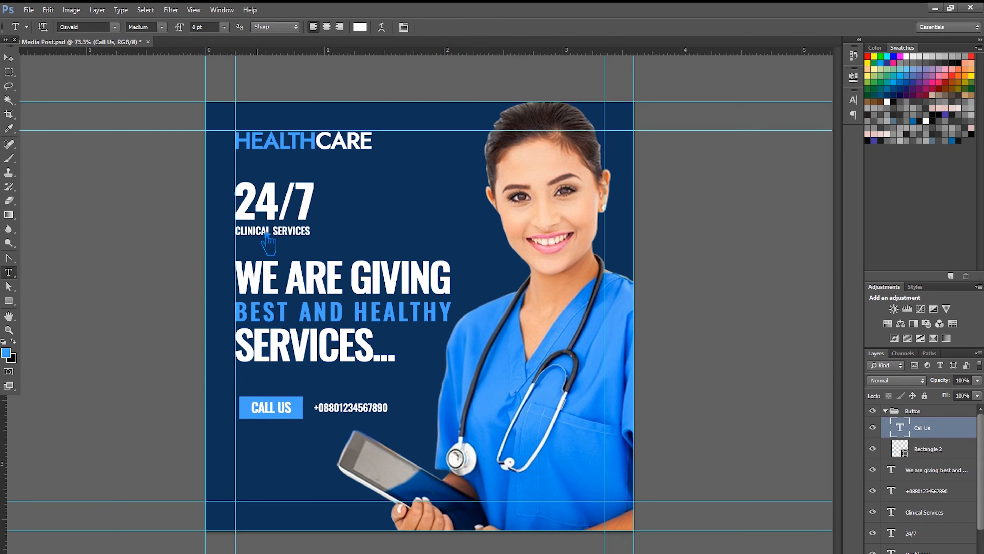
click(257, 232)
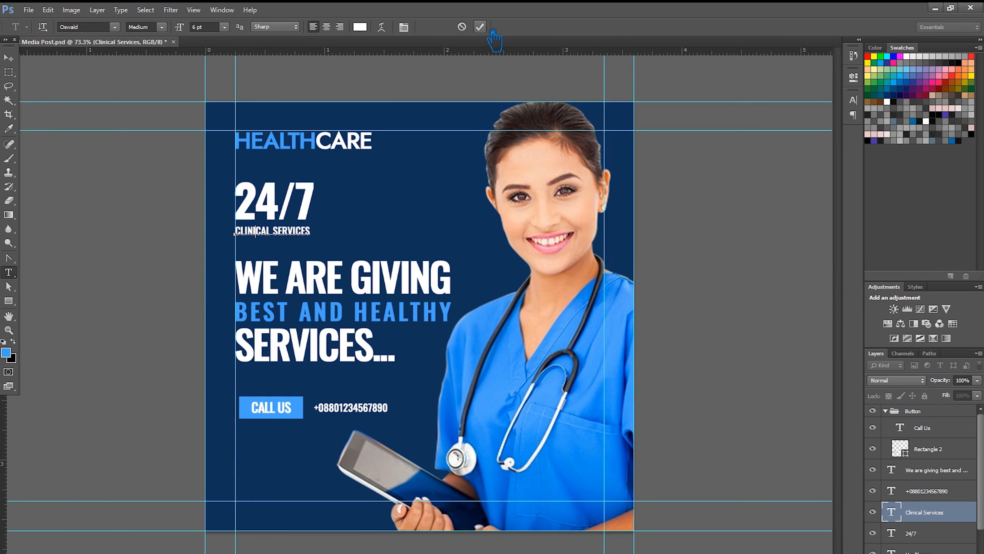
- Set the whole CALL US label to 6 pt and commit the change
click(298, 419)
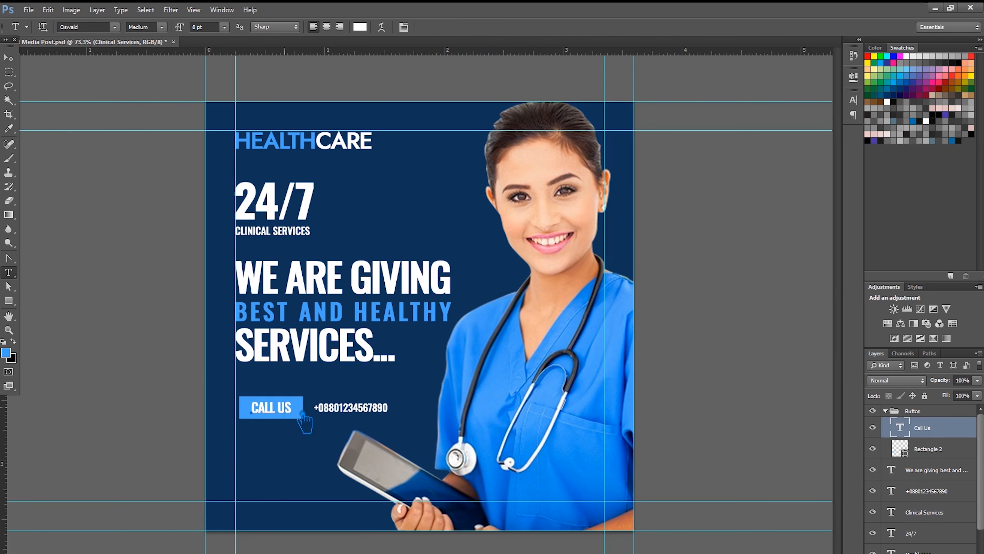
key(ctrl+a)
click(224, 26)
click(217, 39)
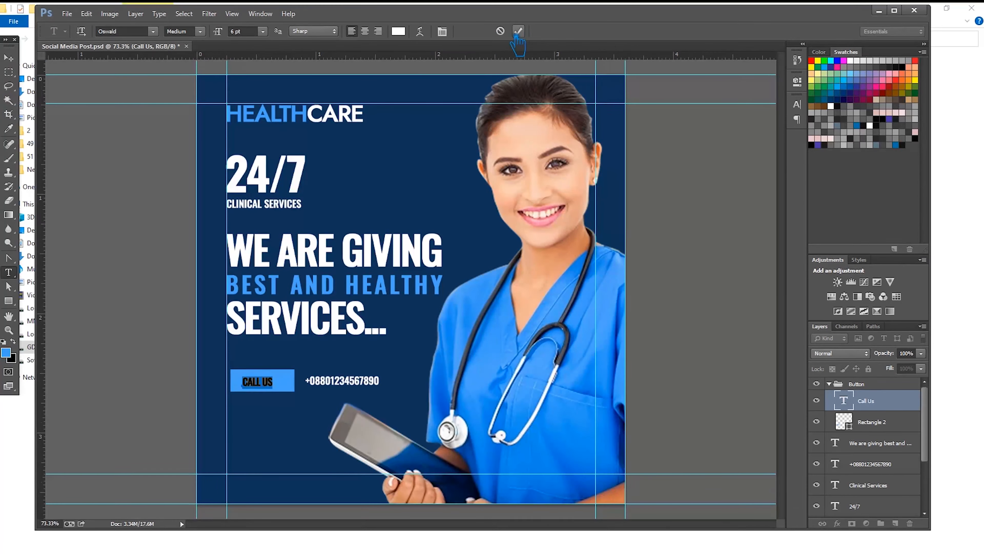
click(519, 31)
key(v)
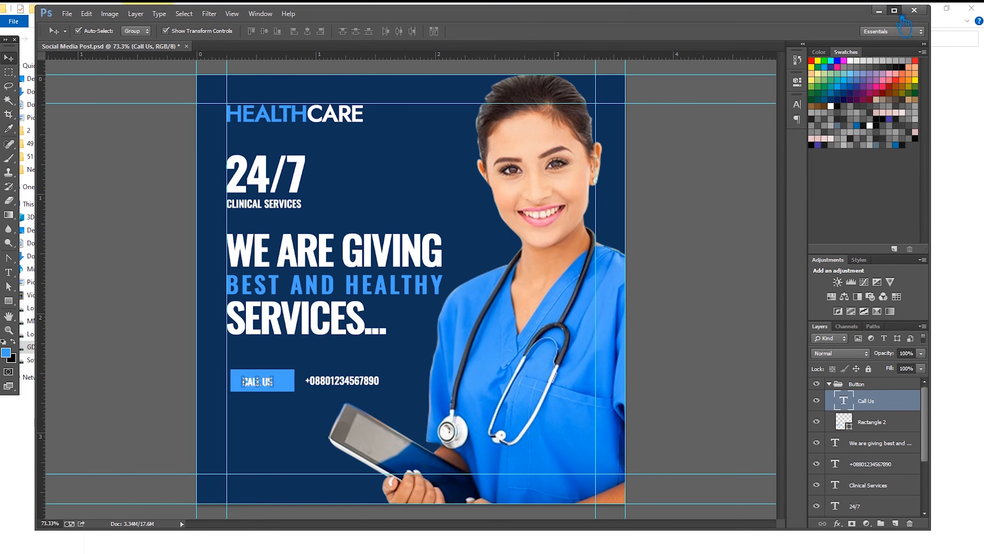
click(895, 11)
click(690, 283)
- Centre the CALL US text inside the blue rectangle and save the document
scroll(265, 434, up, 5)
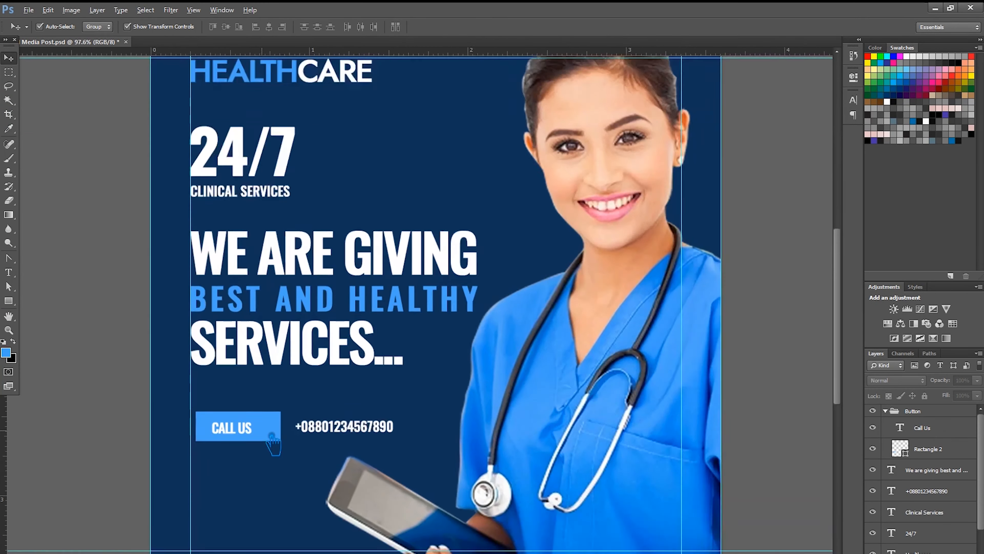
drag(233, 436, 239, 428)
key(ctrl+z)
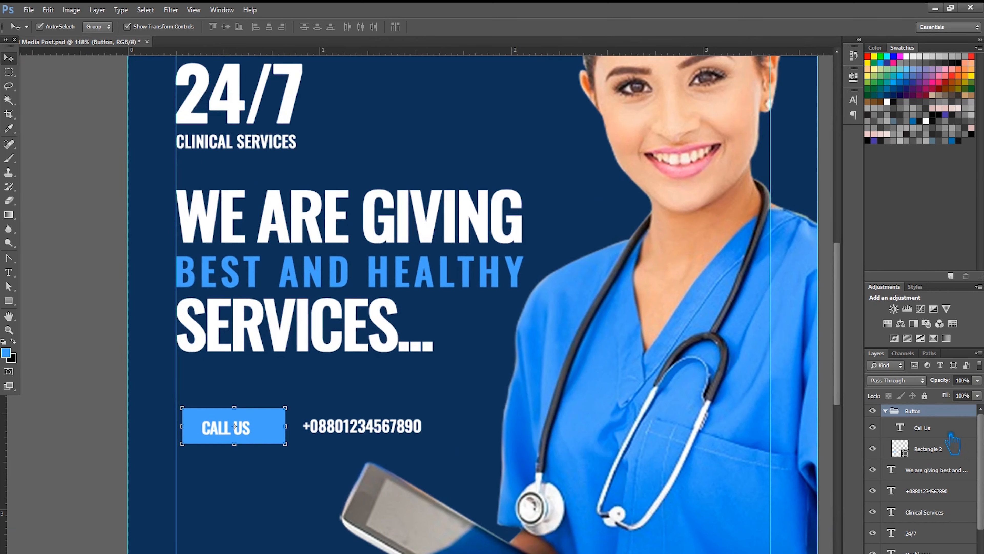
click(950, 433)
key(ctrl+t)
drag(252, 438, 259, 435)
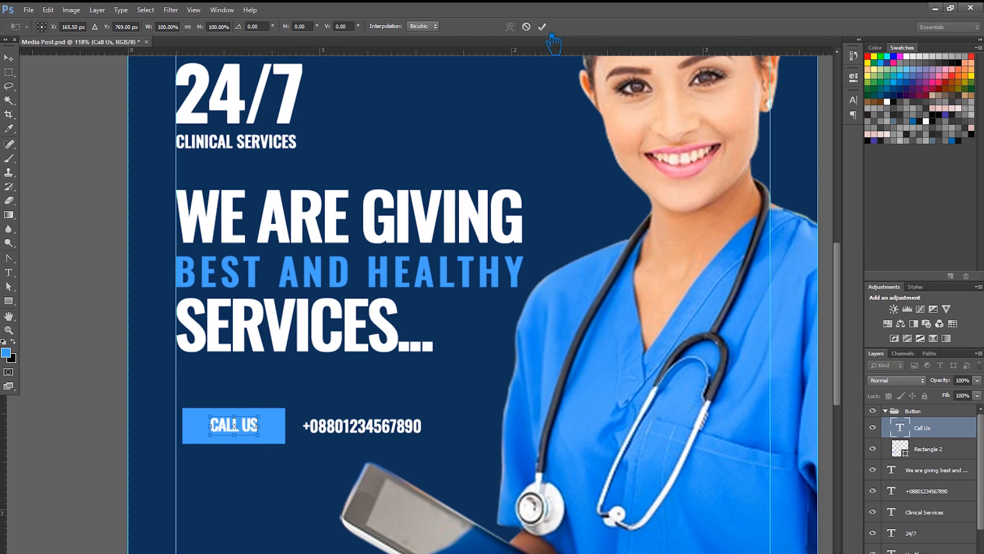
click(542, 27)
click(134, 391)
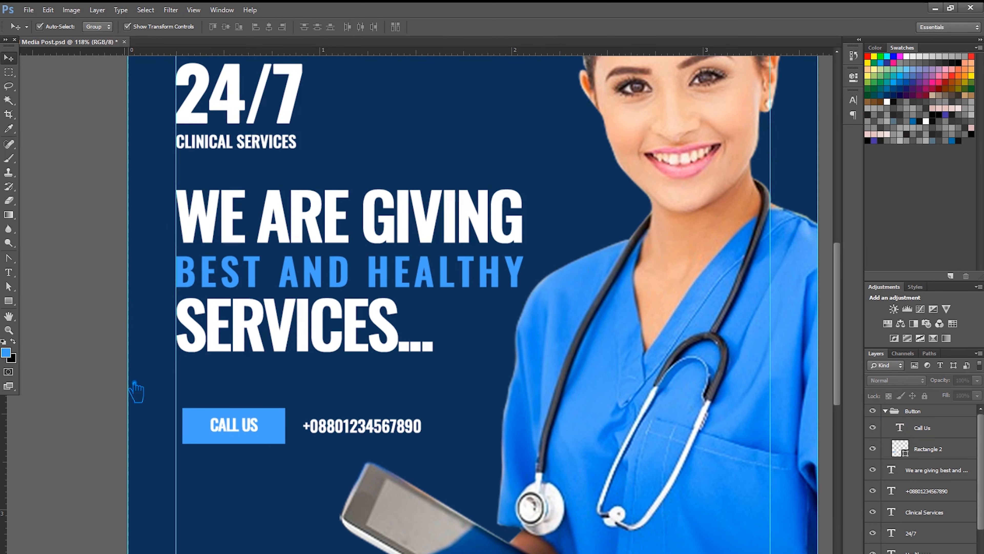
key(ctrl+s)
- Move the phone number out of the Button group and left-align it below CALL US
drag(250, 424, 244, 425)
key(ctrl+0)
drag(930, 469, 930, 501)
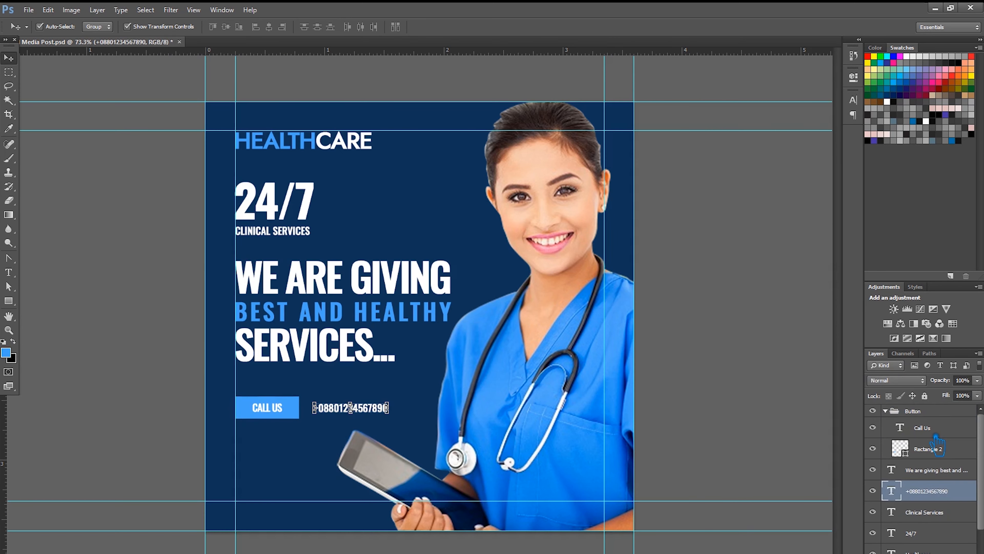
click(886, 411)
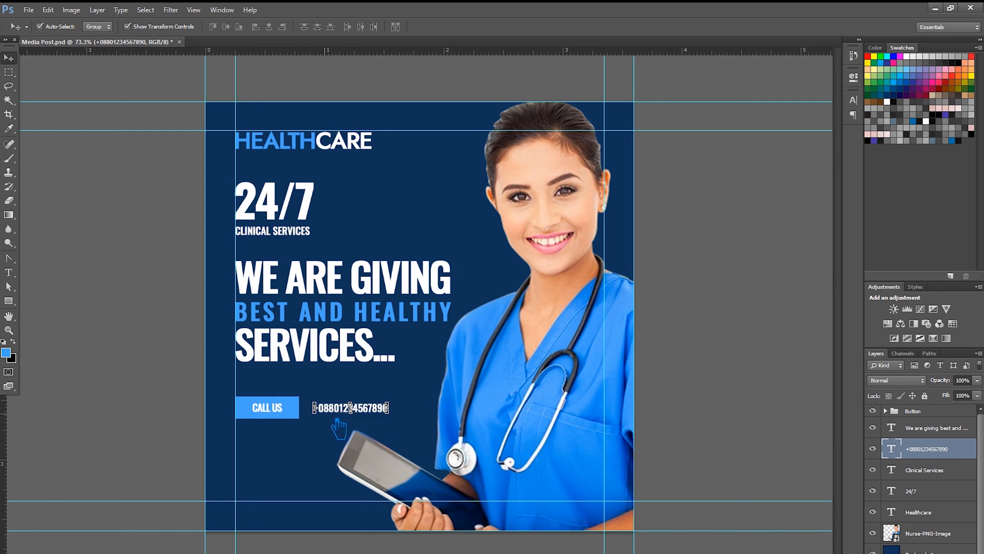
drag(345, 414, 272, 444)
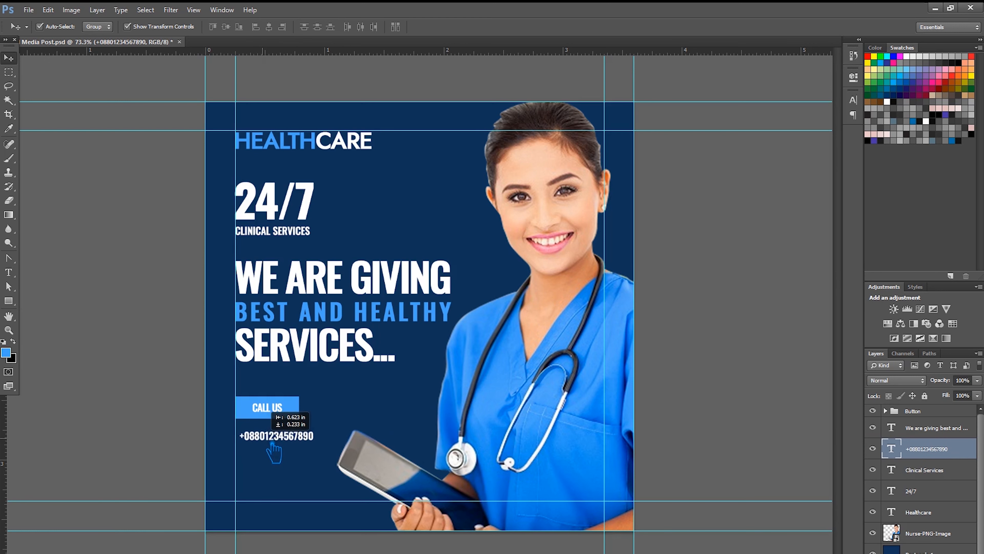
shift+click(275, 423)
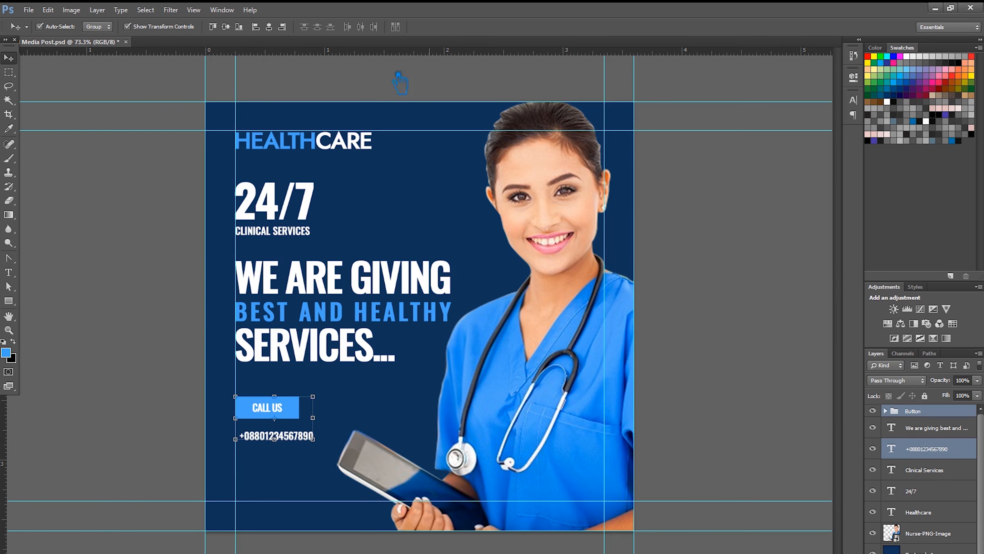
click(256, 26)
click(771, 366)
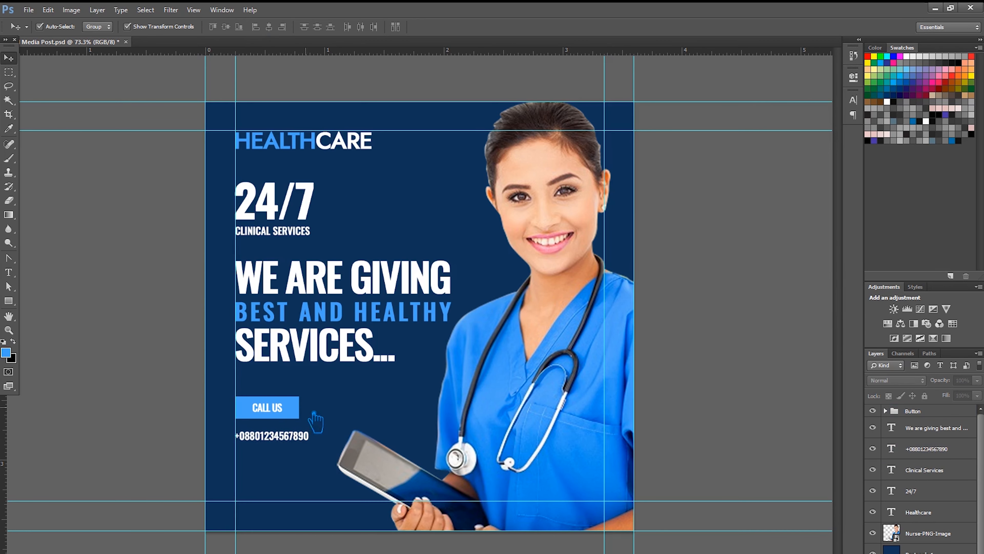
- Scale the CALL US button group up to about 116%
click(291, 411)
key(ctrl+t)
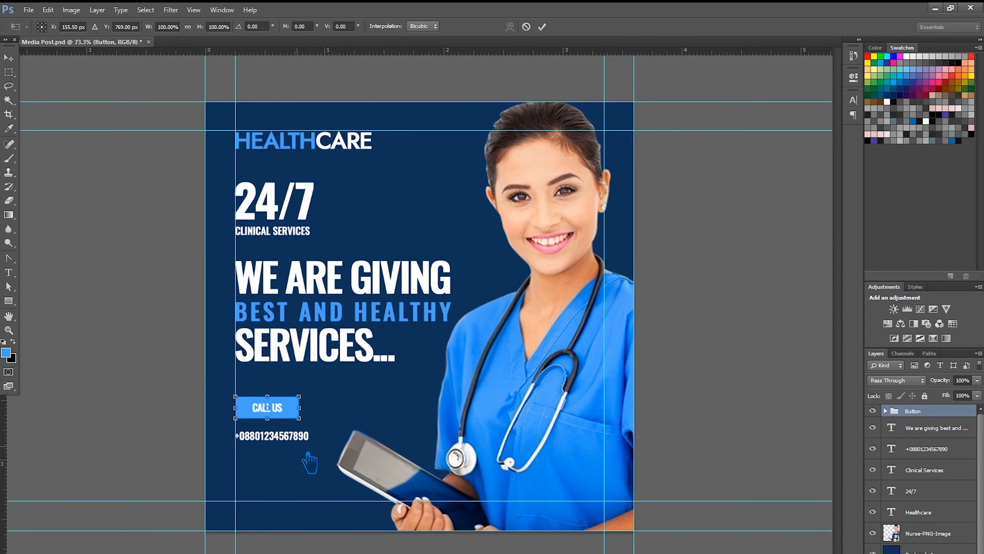
scroll(308, 457, up, 3)
drag(277, 441, 305, 442)
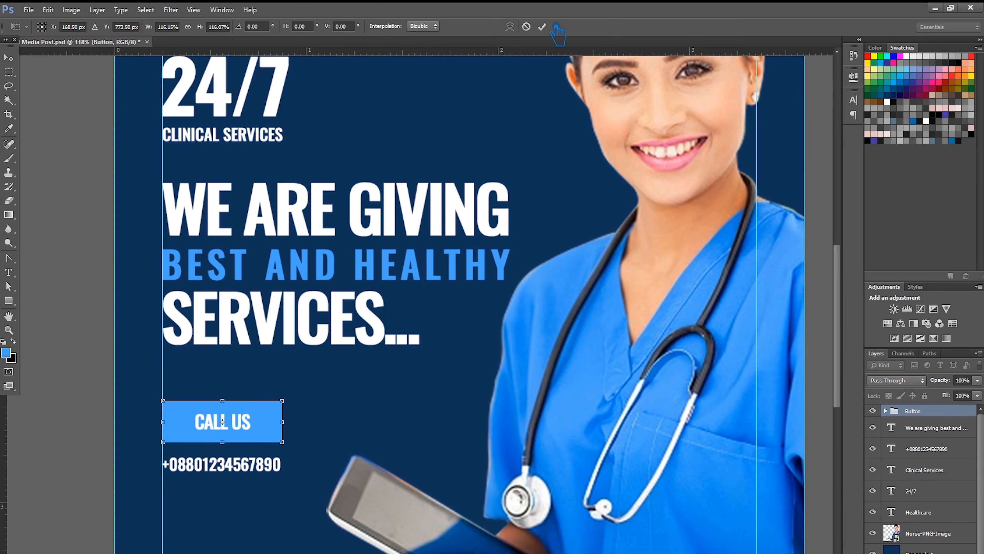
click(542, 27)
click(62, 310)
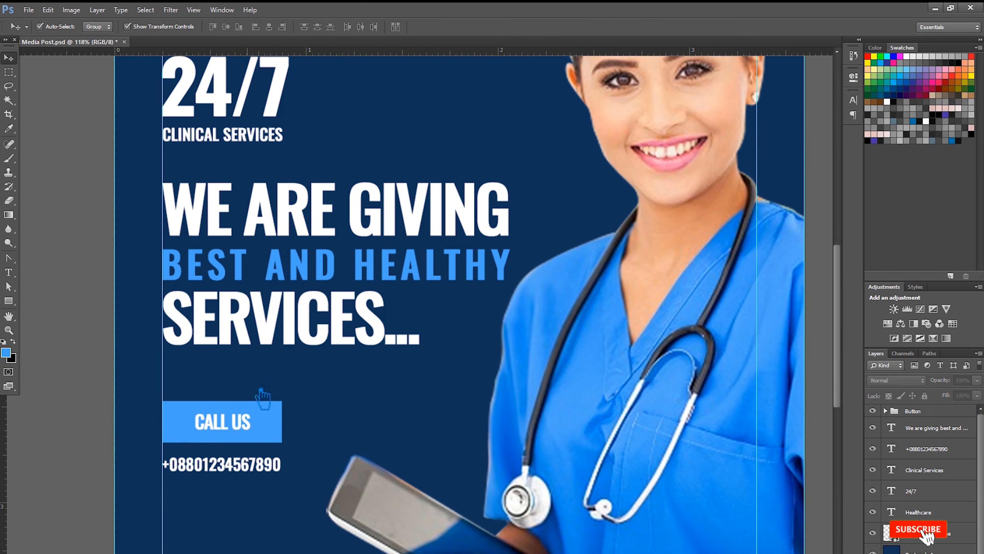
scroll(271, 434, up, 4)
- Reopen the button's transform and confirm it without further change
click(294, 424)
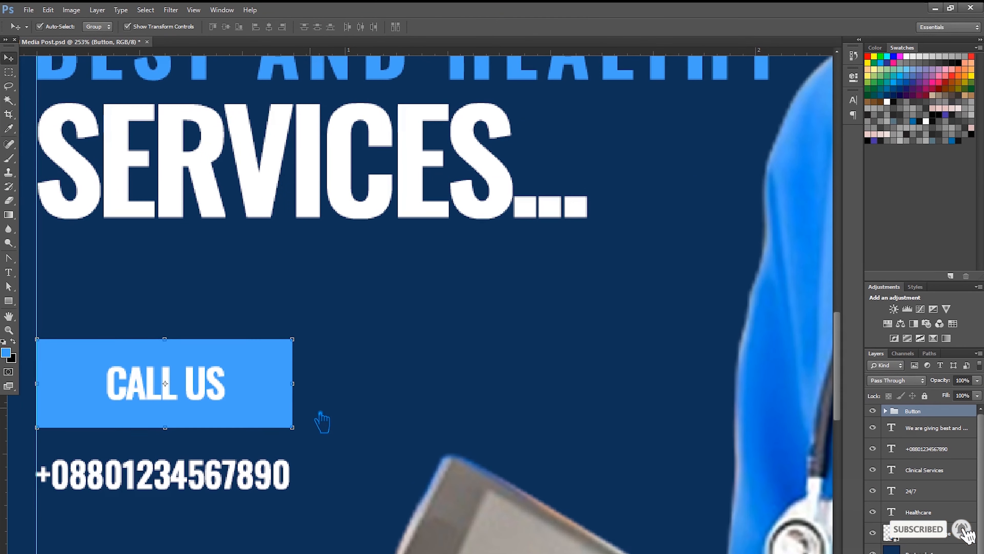
key(ctrl+t)
drag(294, 428, 294, 428)
click(543, 26)
scroll(549, 334, down, 6)
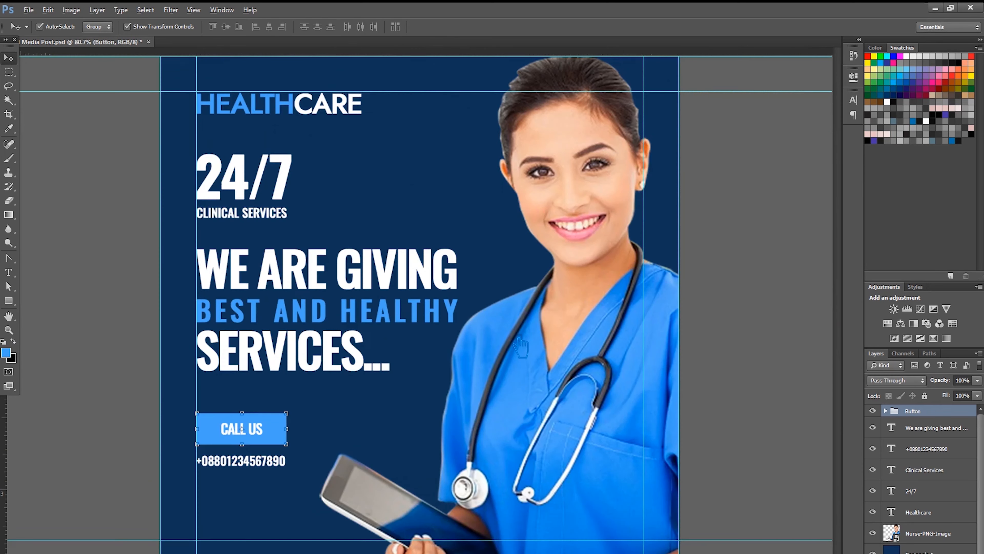
scroll(522, 346, down, 1)
click(178, 341)
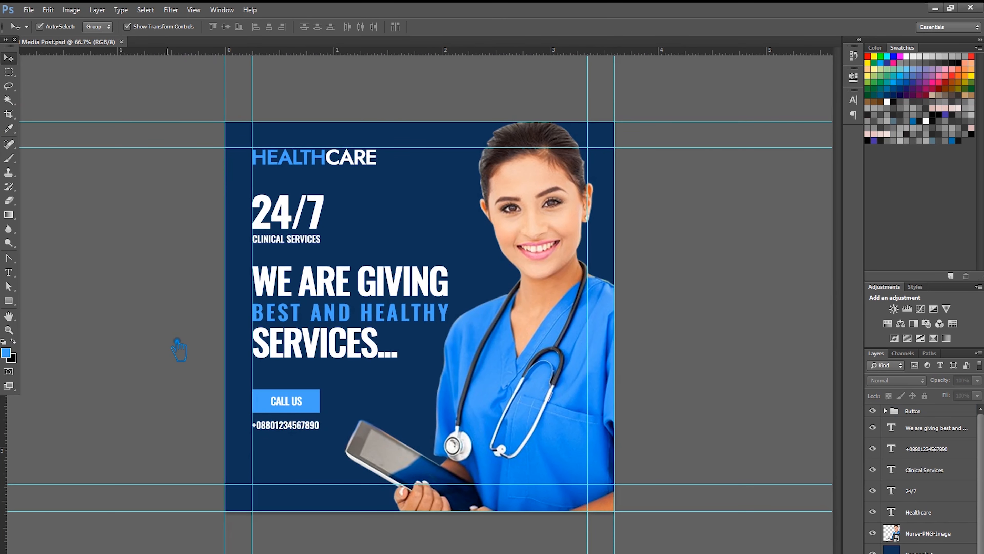
- Set the phone number text to 8 pt after trying 10 and 9 pt
click(286, 401)
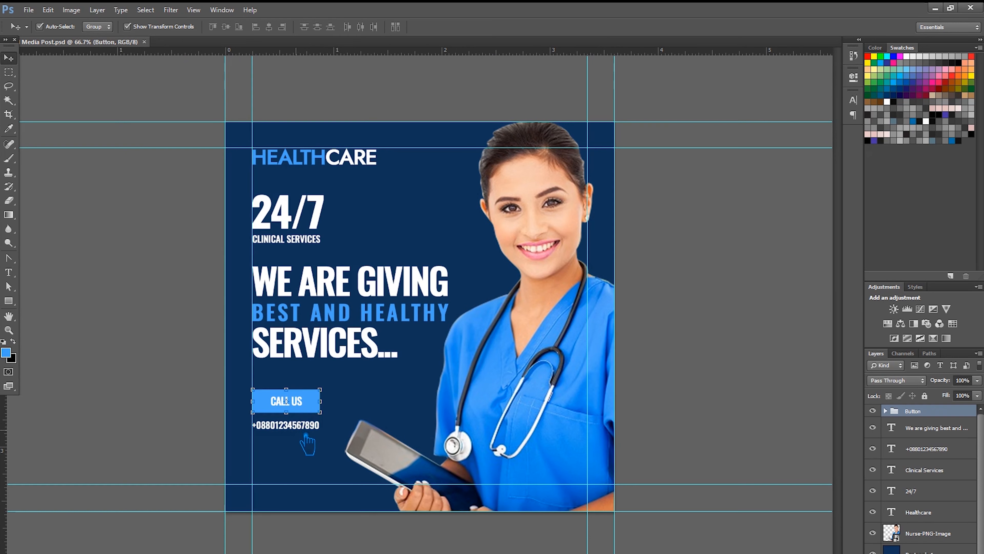
click(308, 442)
click(306, 426)
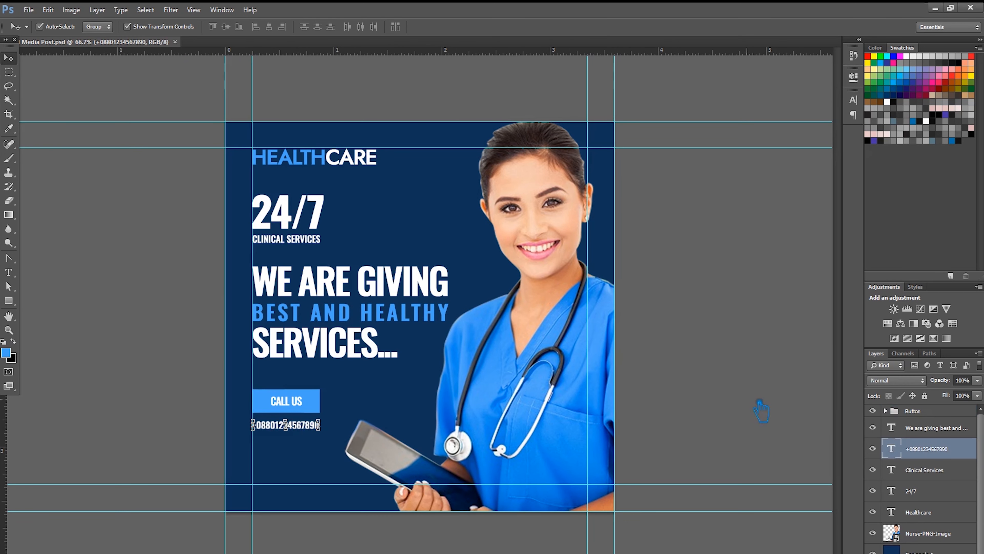
click(8, 273)
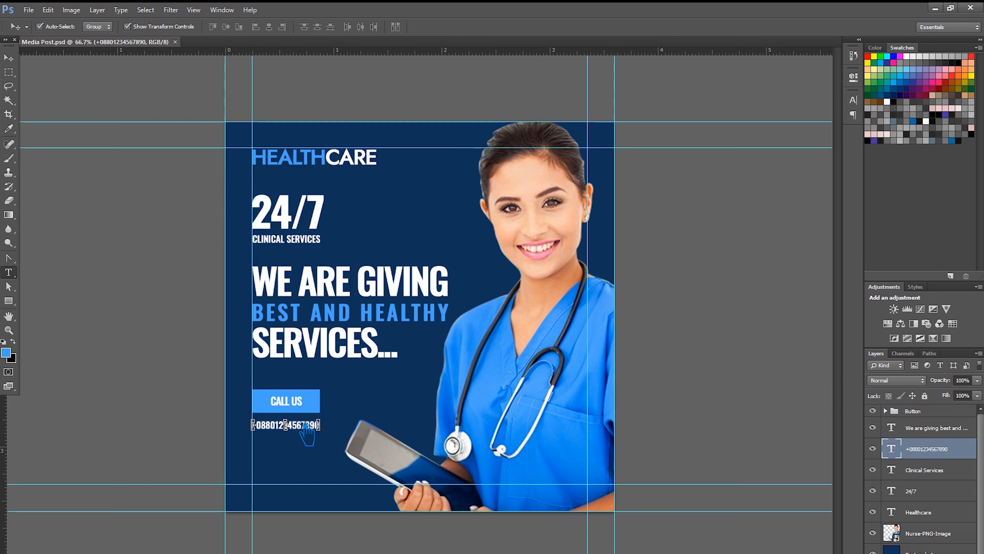
click(299, 427)
drag(333, 426, 213, 430)
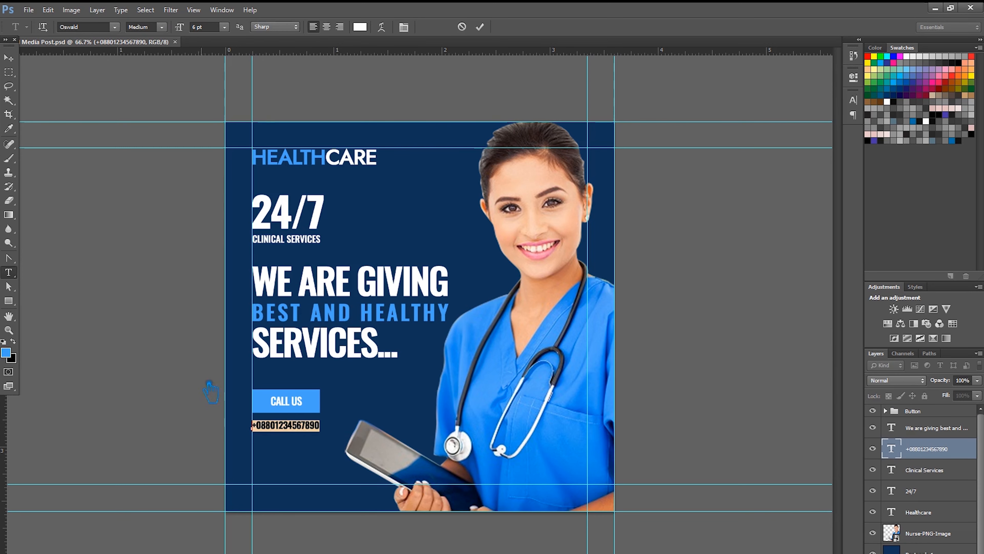
click(224, 26)
click(224, 95)
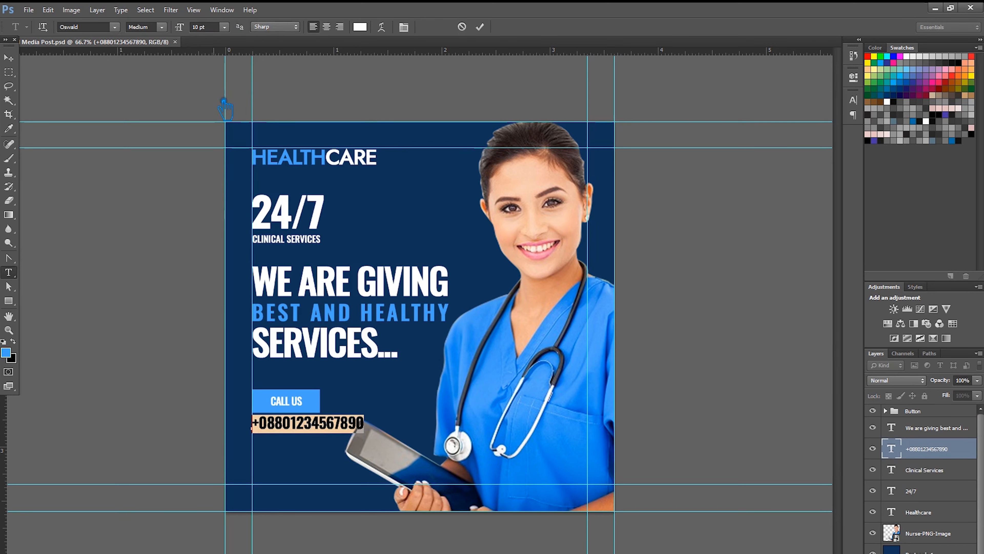
click(224, 27)
click(225, 83)
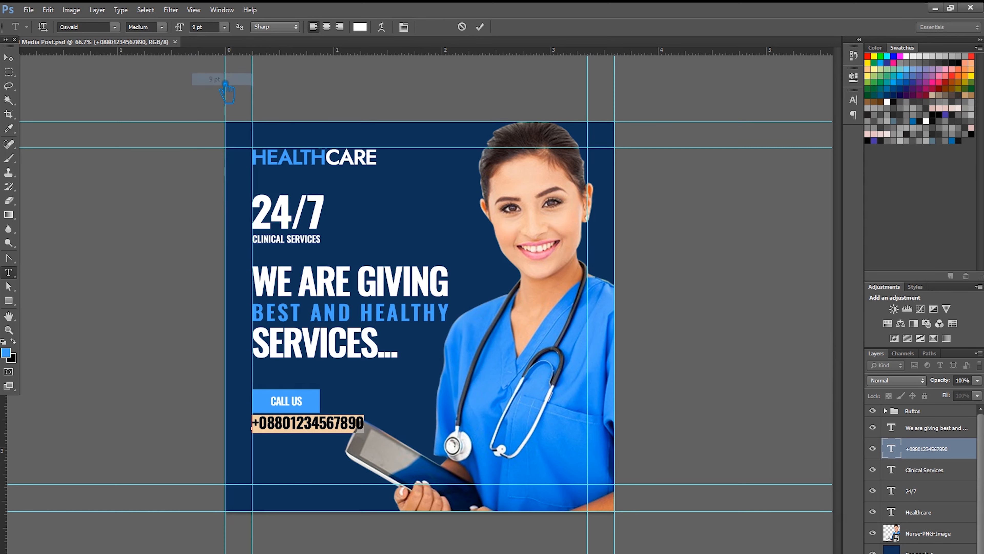
click(224, 26)
click(225, 70)
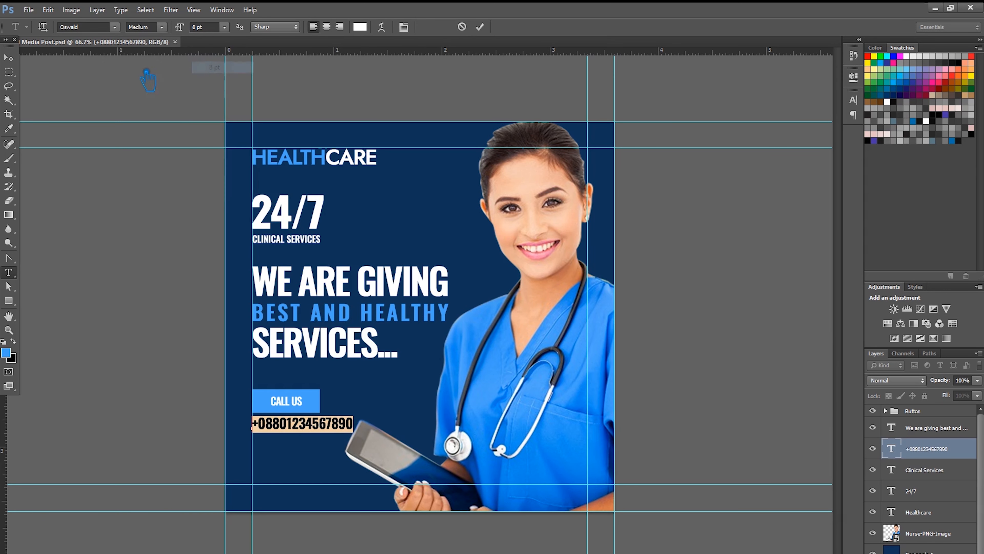
click(8, 57)
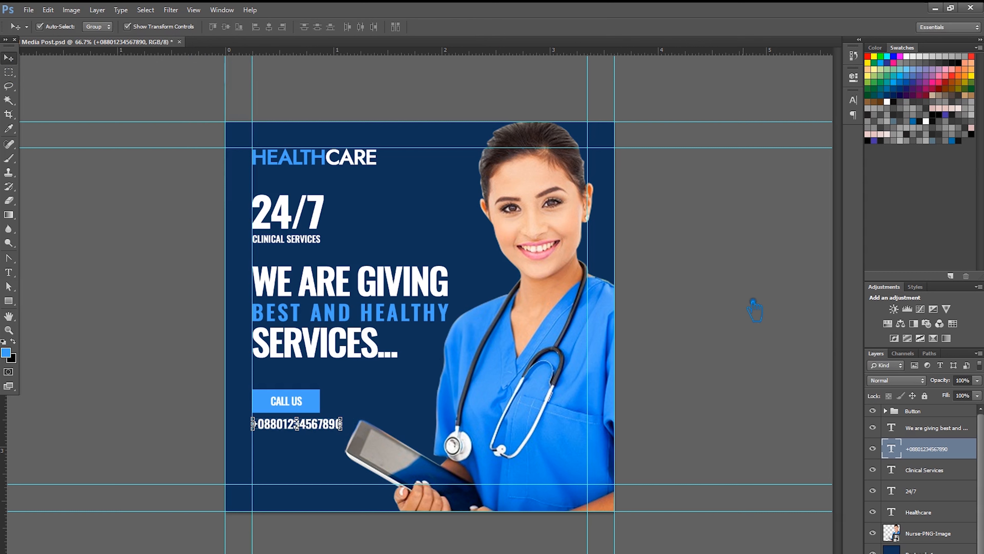
- Nudge the phone number and CALL US button down together toward the bottom margin
key(Down)
key(Down)
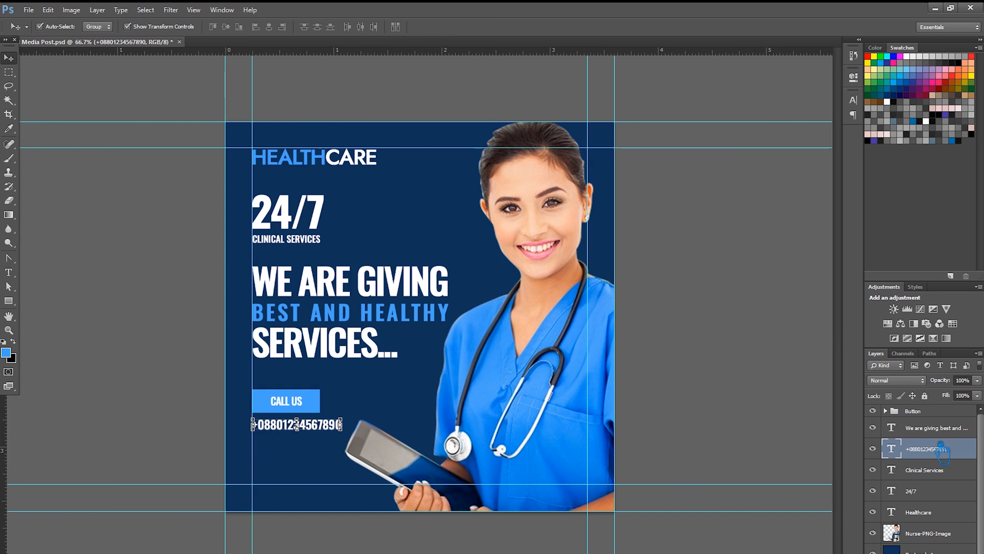
ctrl+click(927, 414)
key(Down)
key(Down)
key(Down)
key(Down)
key(Down)
key(Down)
key(Down)
key(Down)
key(Down)
key(Down)
key(Down)
key(Down)
key(Down)
key(shift+Down)
key(shift+Down)
key(shift+Down)
key(shift+Down)
key(shift+Down)
key(shift+Down)
key(shift+Down)
key(shift+Down)
key(shift+Down)
key(shift+Down)
key(shift+Down)
key(shift+Down)
key(shift+Down)
key(shift+Down)
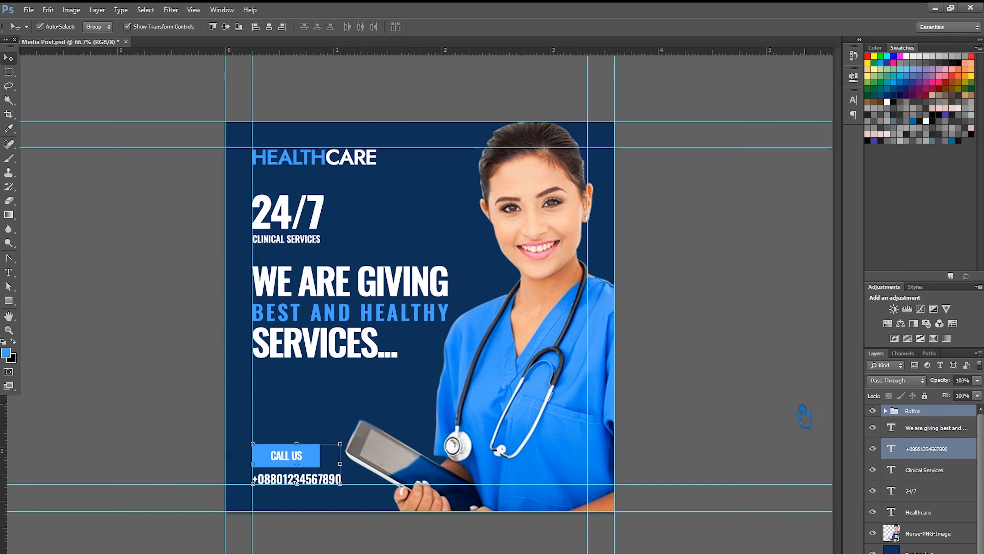
- Align the 24/7 Clinical Logo block's left edge with the headline
click(741, 402)
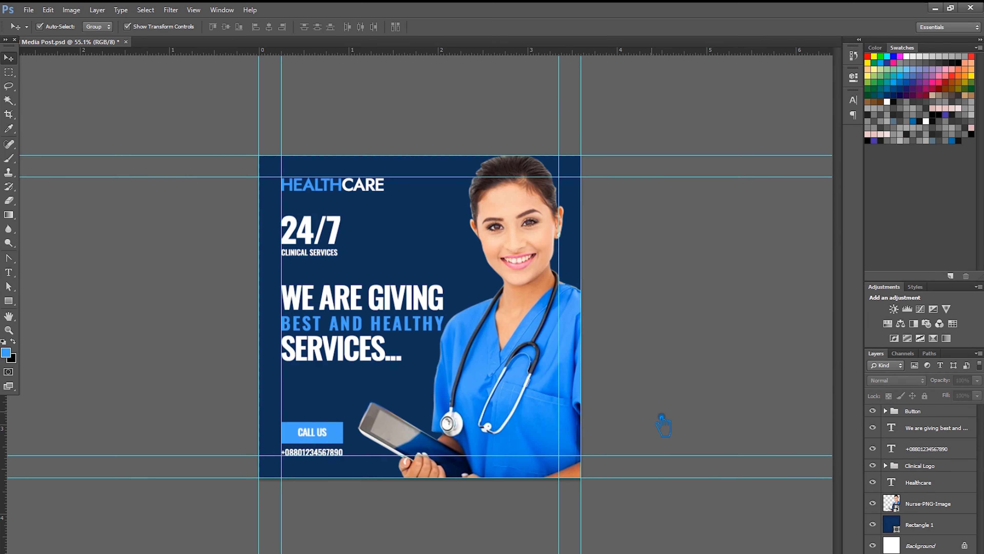
scroll(663, 423, down, 2)
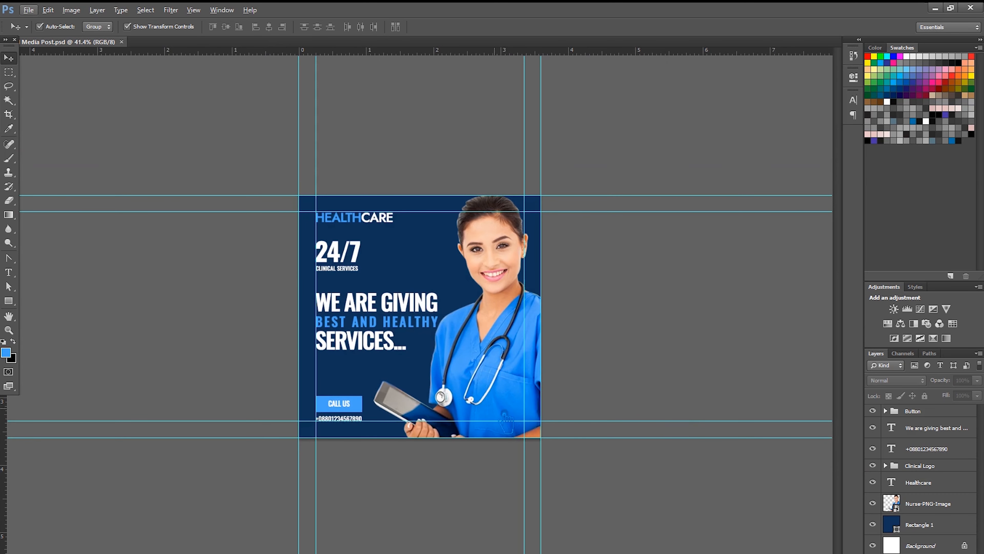
click(341, 259)
click(344, 259)
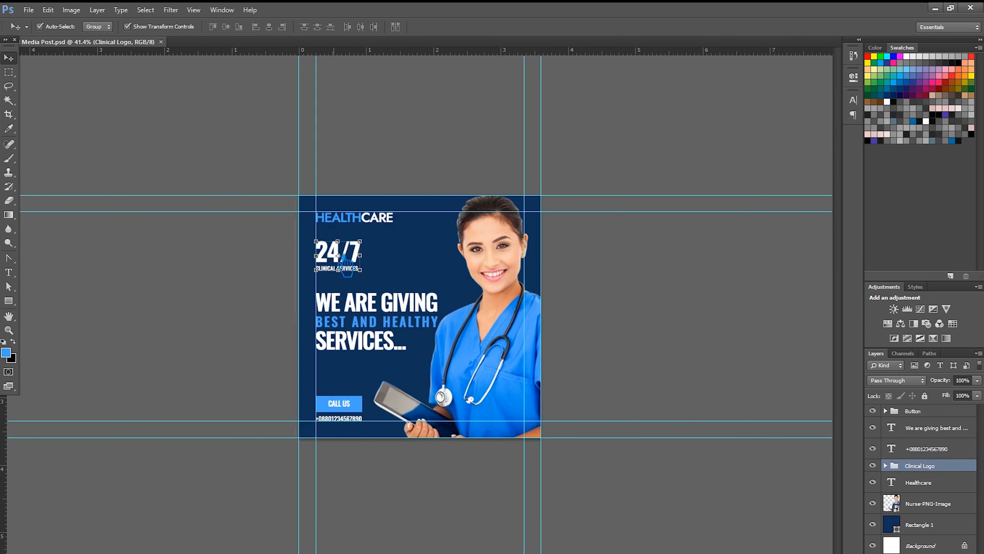
drag(342, 257, 340, 257)
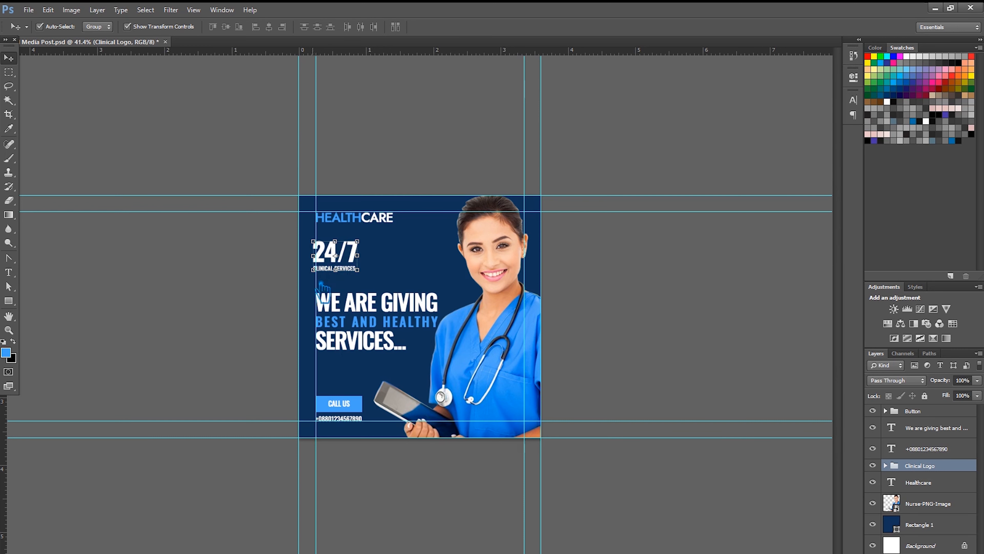
shift+click(380, 309)
click(282, 27)
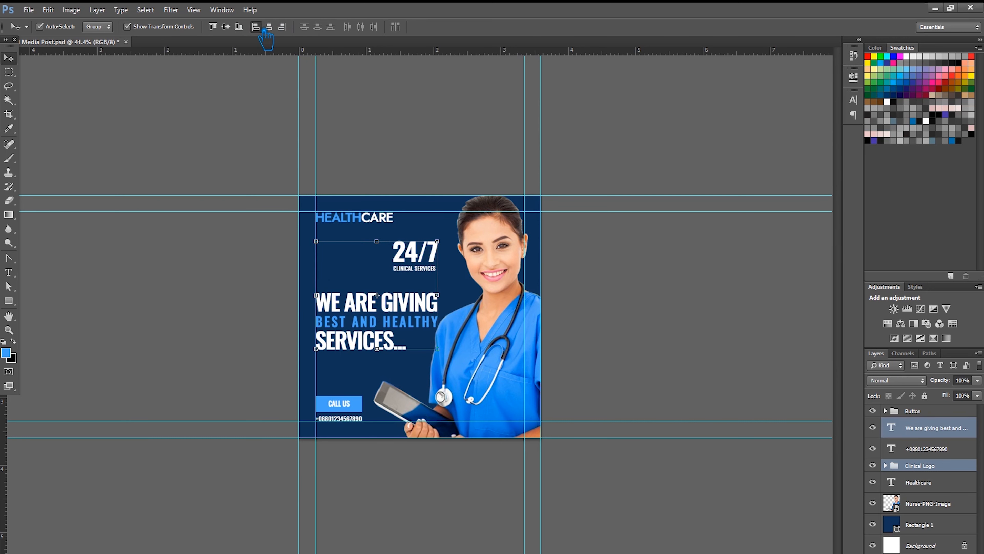
click(256, 27)
click(653, 244)
- Adjust the 'We are giving' headline's position, leaving it slightly higher
click(418, 316)
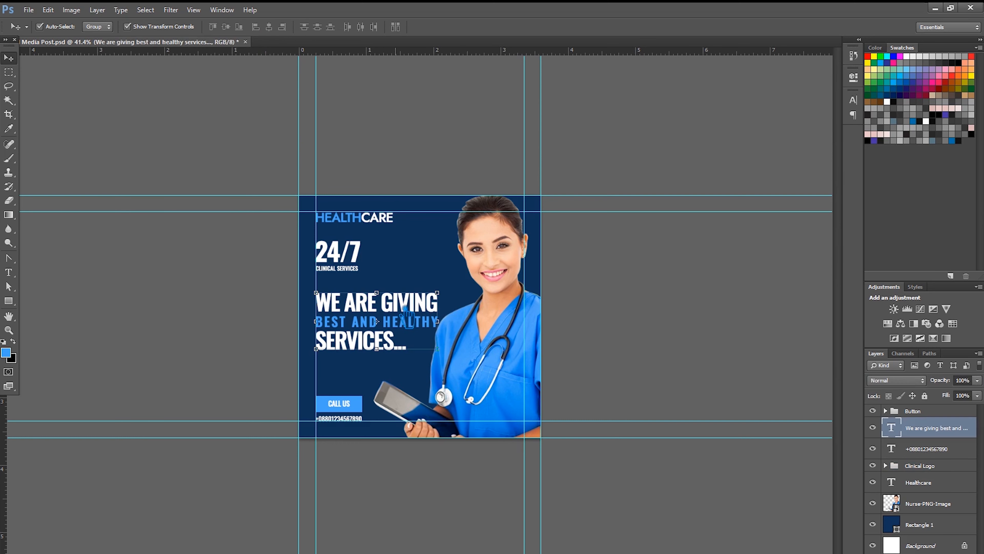
key(shift+Down)
key(shift+Down)
key(shift+Down)
key(shift+Down)
key(shift+Down)
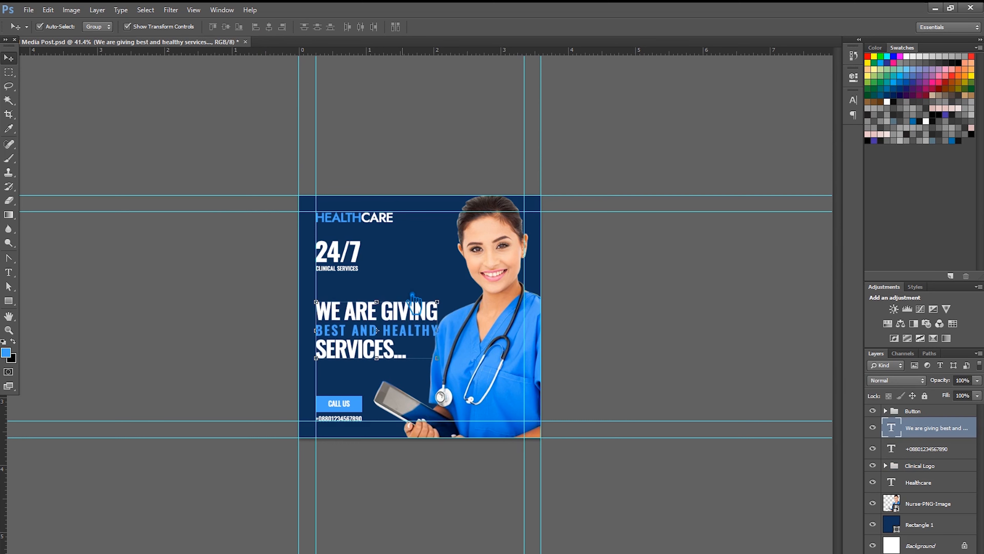
key(shift+Up)
key(Down)
key(Down)
key(Down)
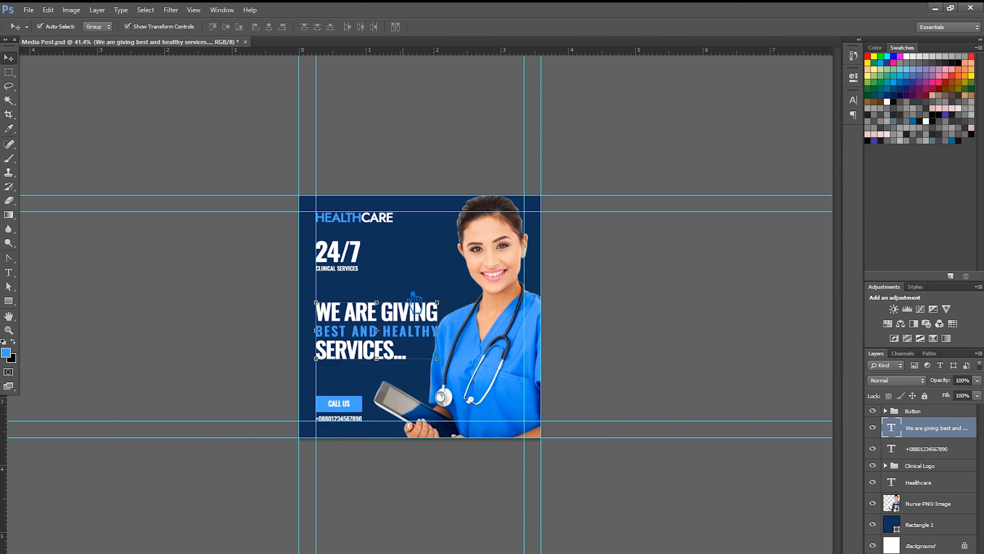
click(417, 301)
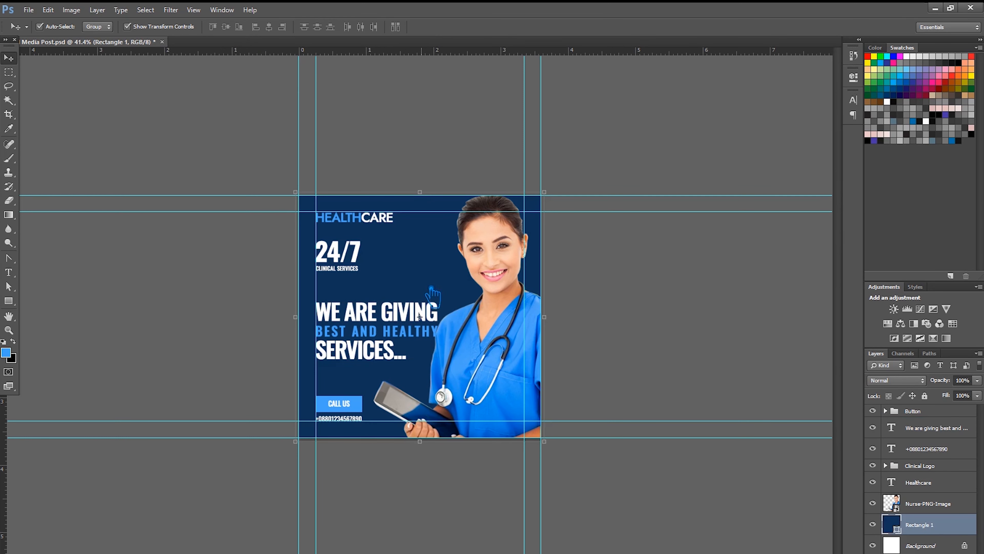
click(362, 333)
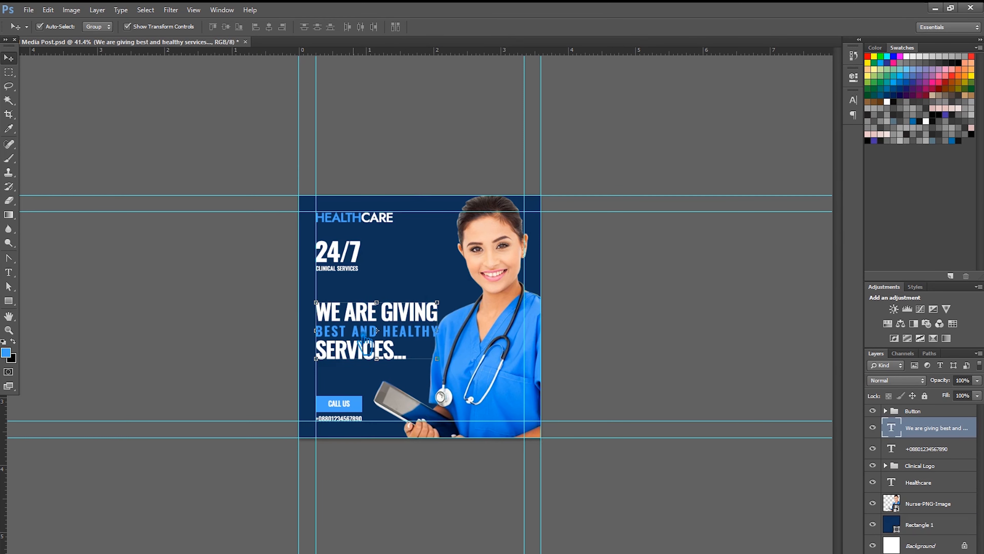
drag(375, 341, 383, 336)
click(731, 378)
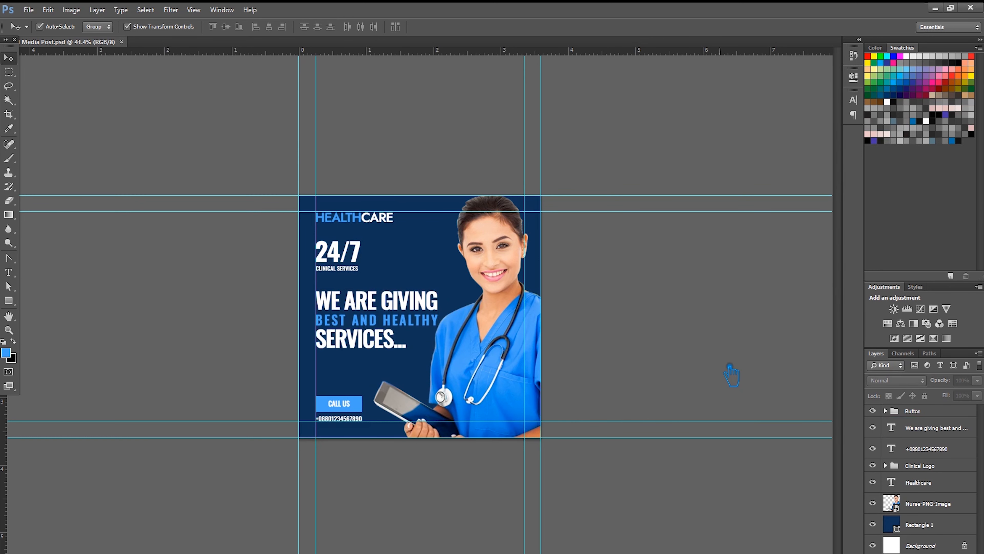
- Hide the guides and drag Illustrator's wave graphic into the poster
key(ctrl+semicolon)
key(ctrl+semicolon)
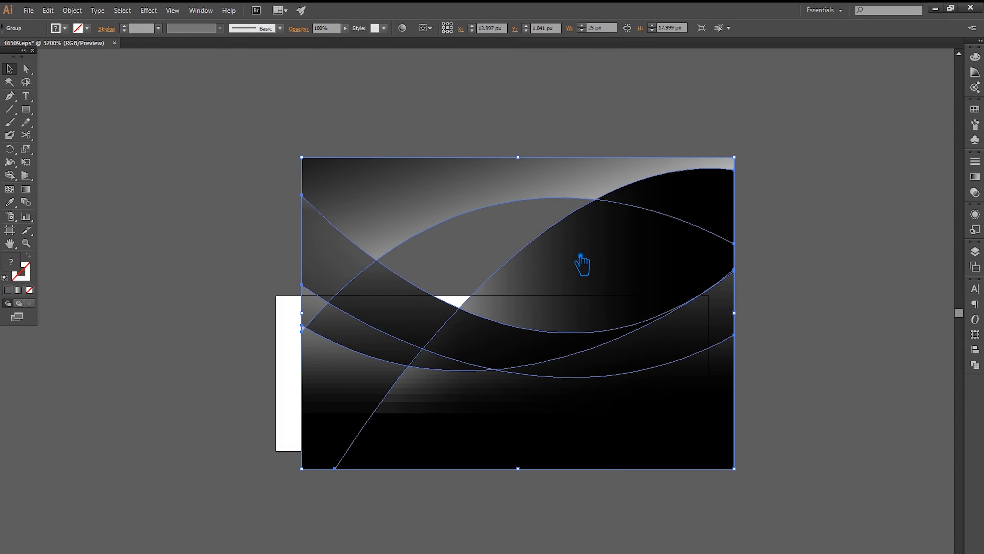
drag(580, 262, 965, 244)
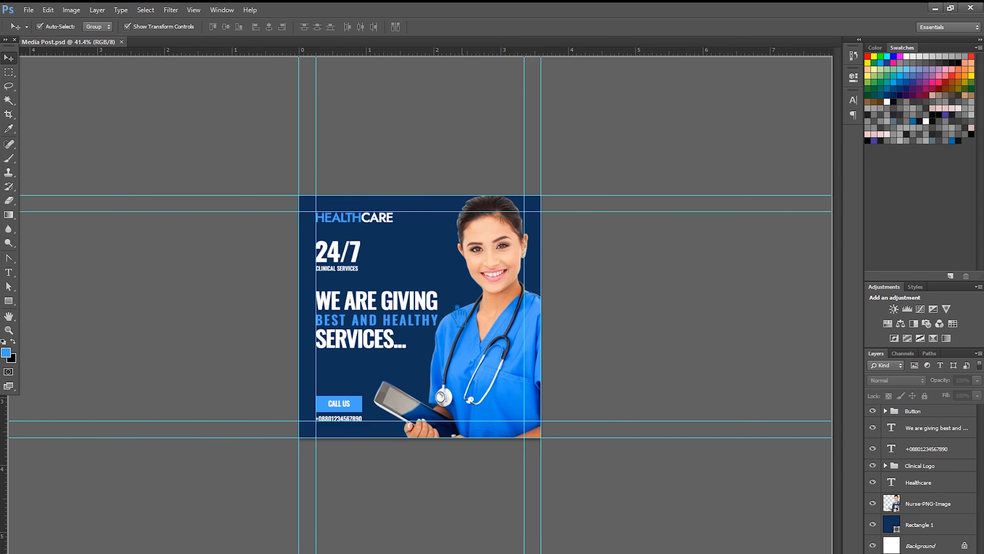
drag(458, 317, 467, 321)
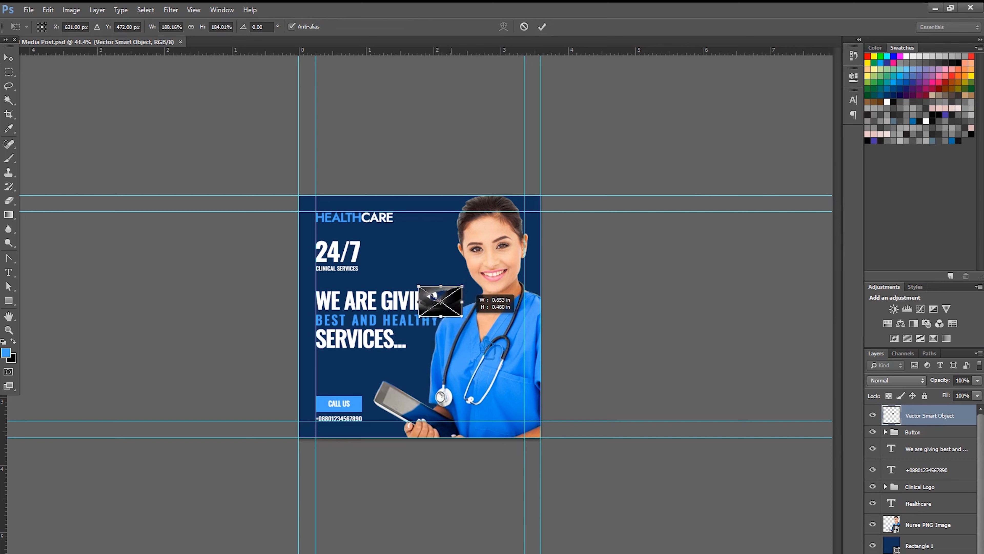
- Stretch the wave graphic to fill the poster between the top and bottom guides
mouse_move(539, 391)
mouse_down()
mouse_move(582, 430)
mouse_move(542, 372)
mouse_up()
drag(419, 372, 428, 438)
drag(431, 209, 431, 196)
click(542, 27)
- Set the wave layer's blend mode to Color Dodge
click(900, 380)
click(901, 381)
key(Down)
key(Down)
key(Down)
key(Down)
key(Down)
key(Down)
key(Down)
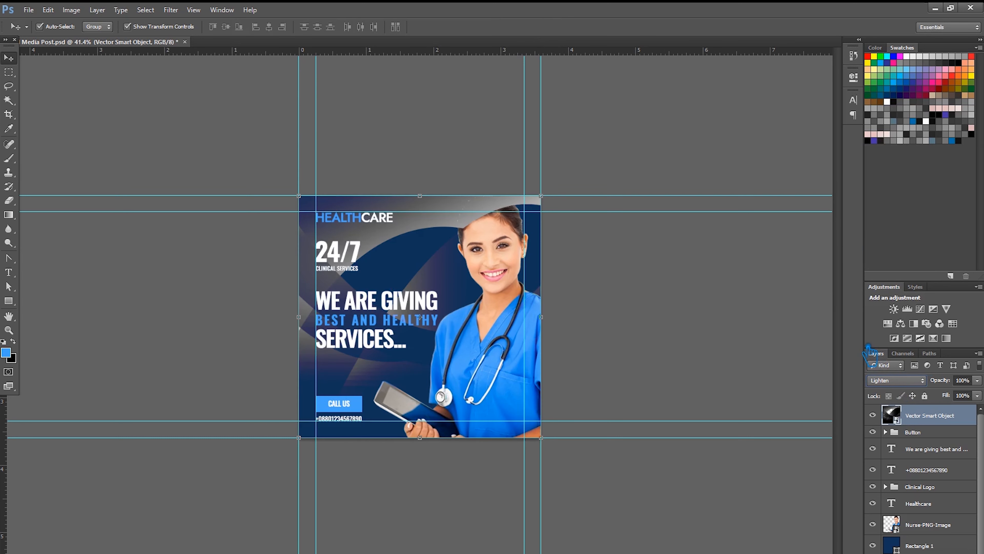
key(Down)
key(Down)
key(Down)
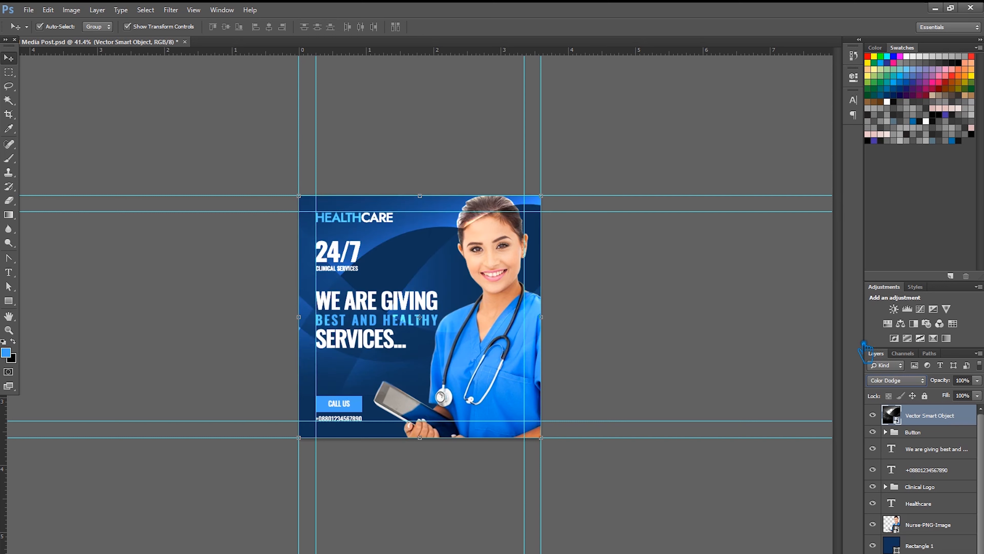
key(Up)
click(767, 407)
- Move the nurse photo above the wave, save the file, and hide the guides
drag(938, 525, 932, 426)
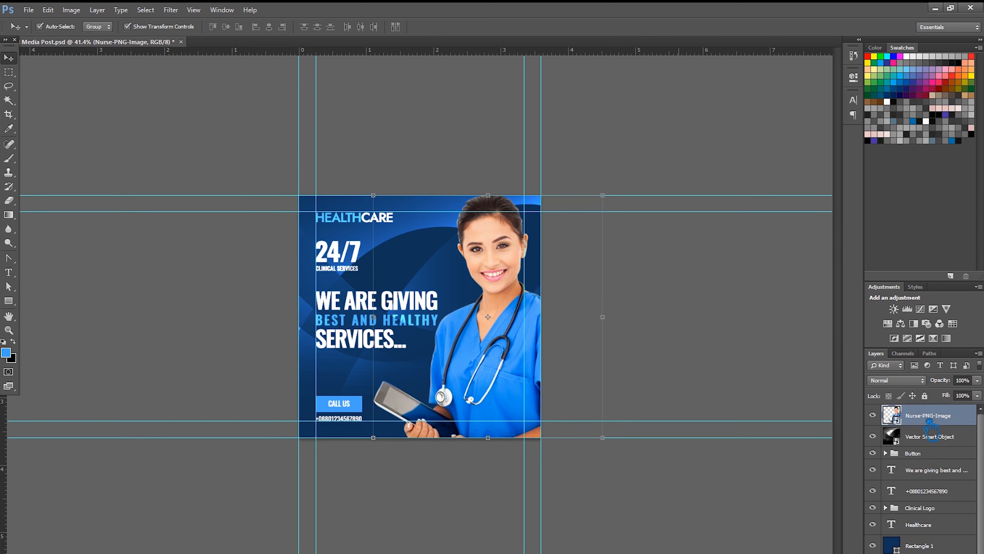
click(695, 316)
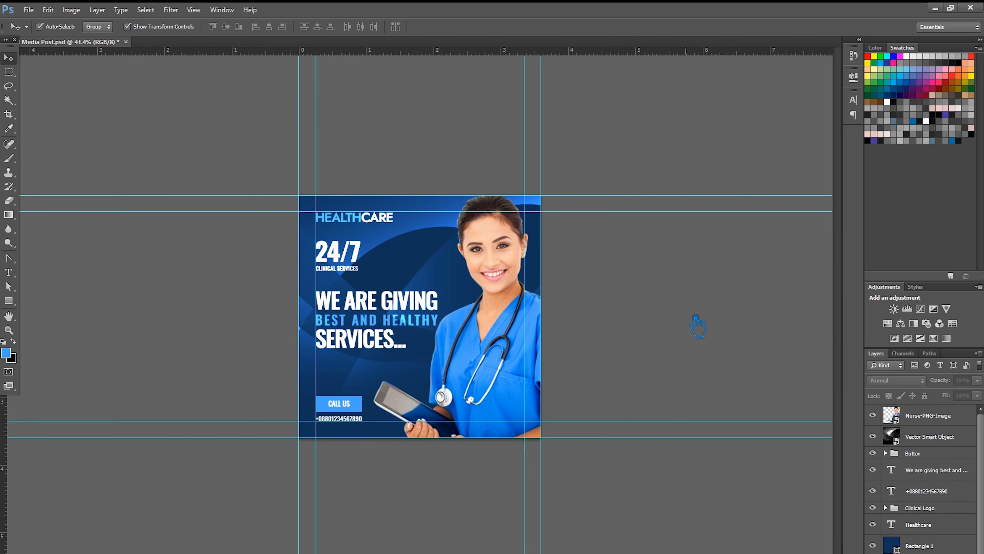
key(ctrl+s)
key(ctrl+semicolon)
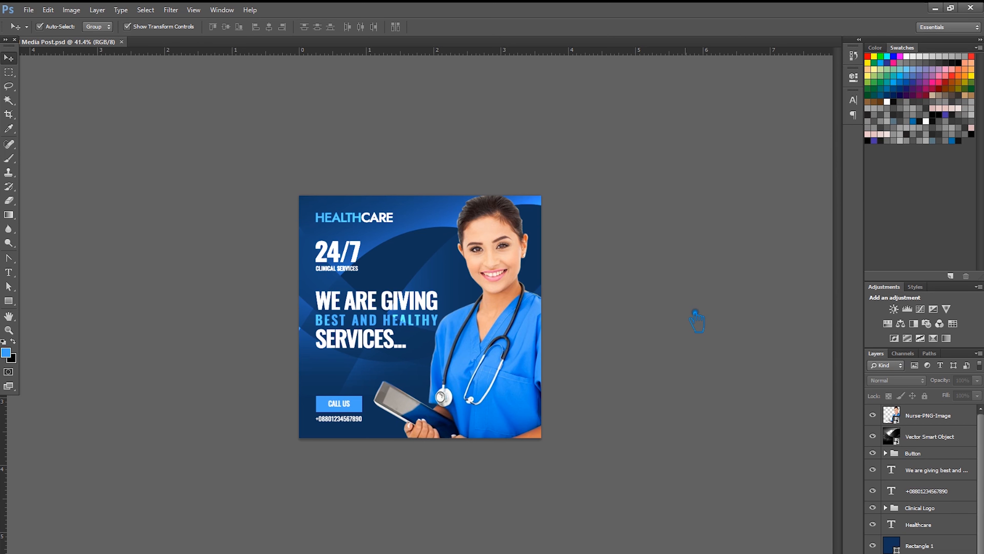
key(ctrl+plus)
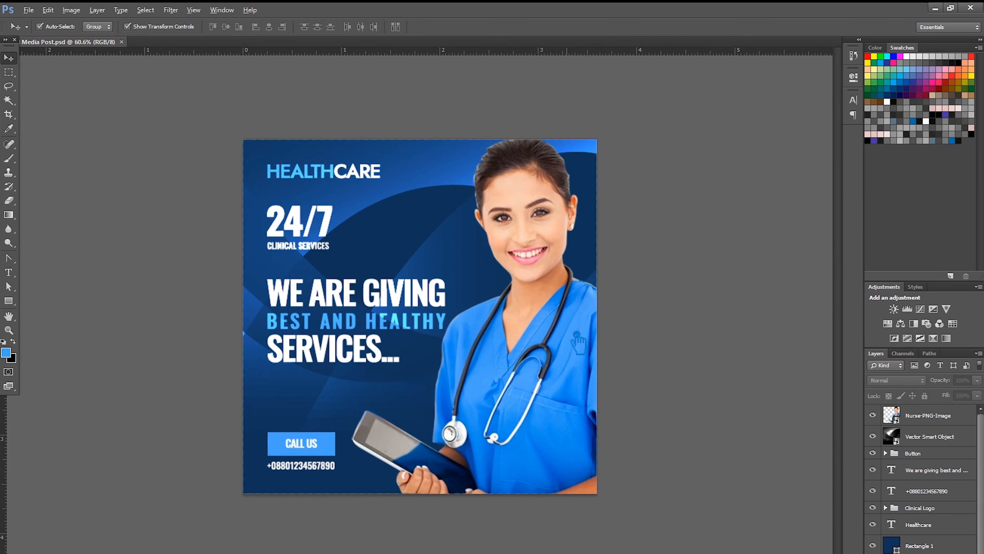